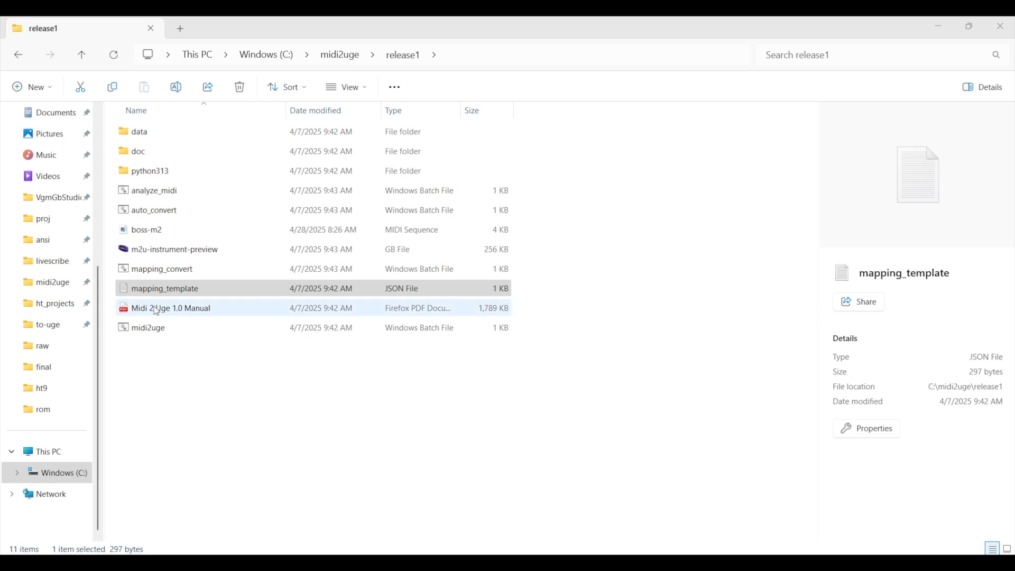
# - Open the mapping_template JSON file from the release1 folder in Notepad
pyautogui.click(160, 230)
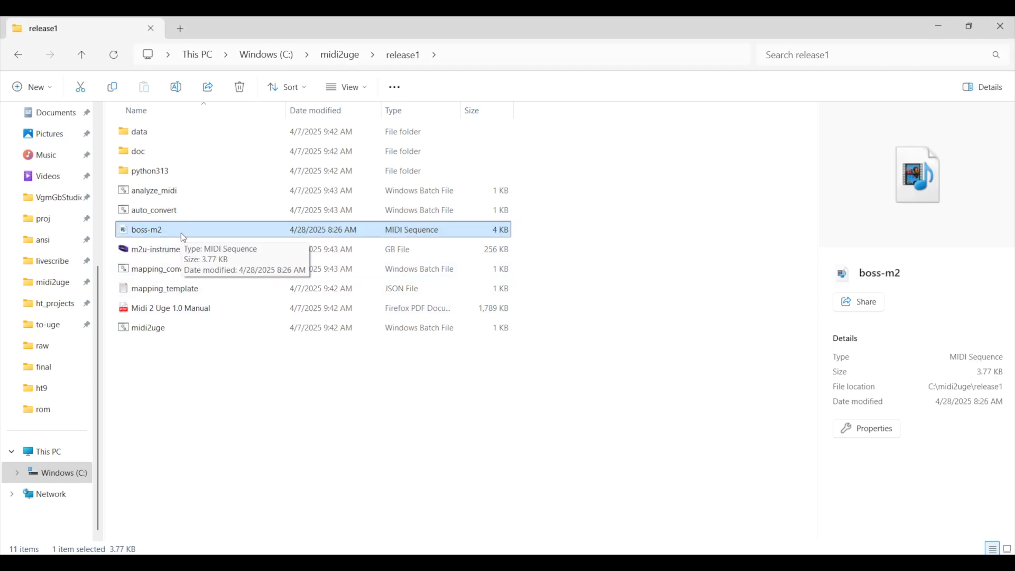
pyautogui.rightClick(163, 295)
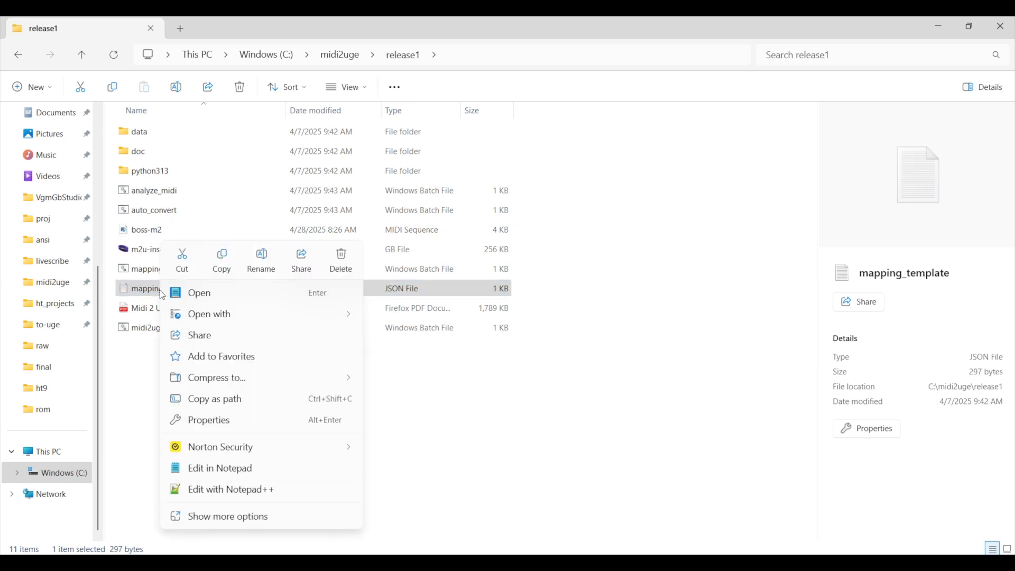
pyautogui.moveTo(203, 316)
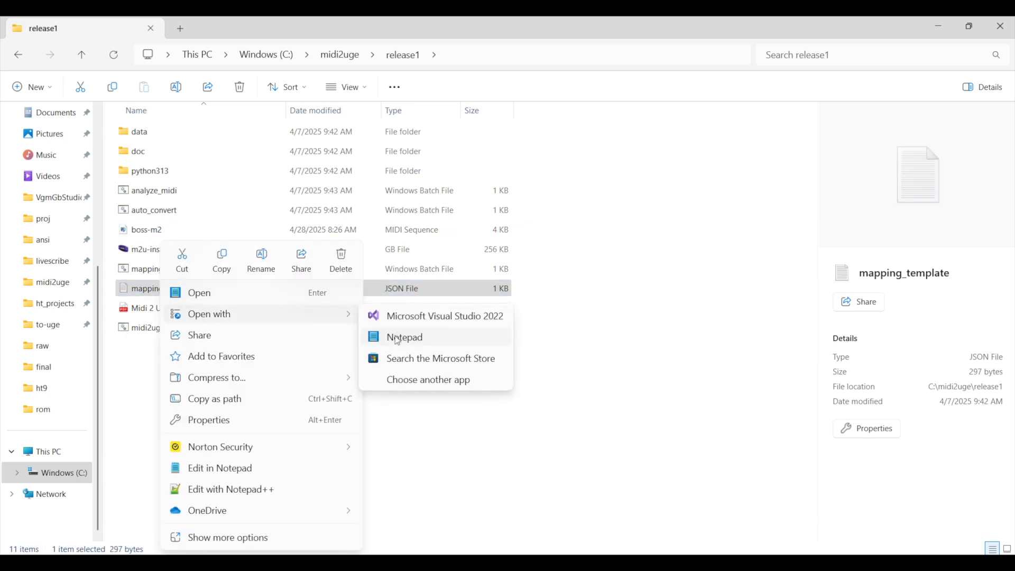
pyautogui.click(396, 337)
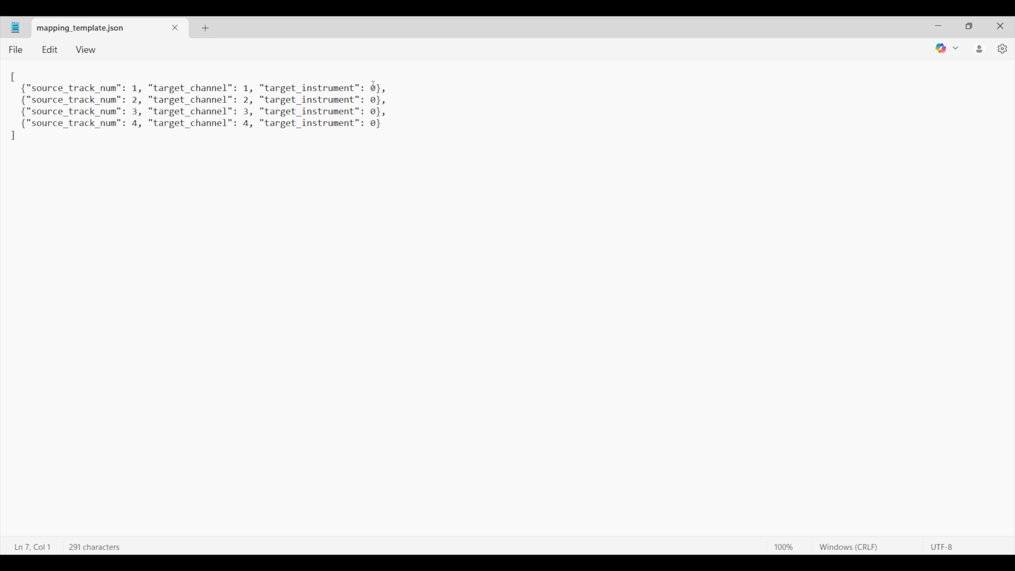
# - Set target_instrument to 2 for source track 2, then save and close the mapping file
pyautogui.click(375, 100)
pyautogui.hotkey('shift', 'Left')
pyautogui.write('5')
pyautogui.press('BackSpace')
pyautogui.write('2')
pyautogui.hotkey('ctrl', 's')
pyautogui.click(1000, 29)
# - Convert the boss-m2 MIDI file with the mapping_convert batch file, allowing it to run past the SmartScreen block
pyautogui.click(174, 231)
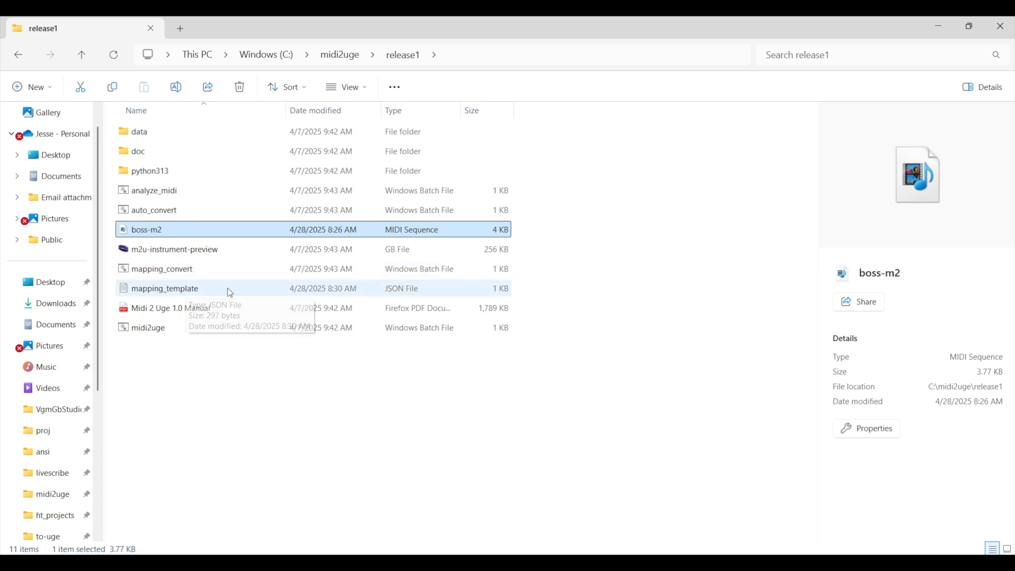
pyautogui.moveTo(149, 233); pyautogui.dragTo(178, 281)
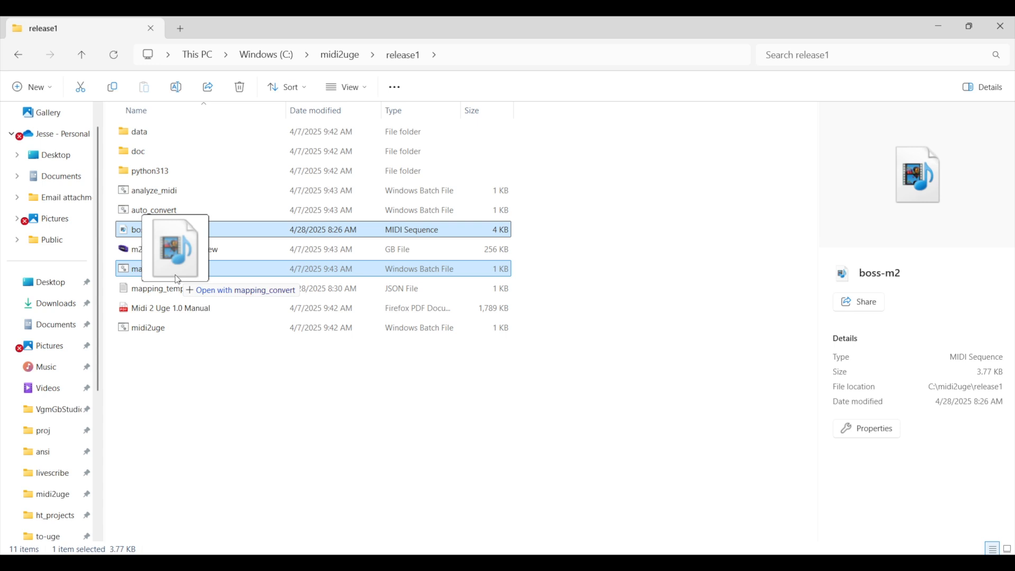
pyautogui.moveTo(176, 274); pyautogui.dragTo(176, 276)
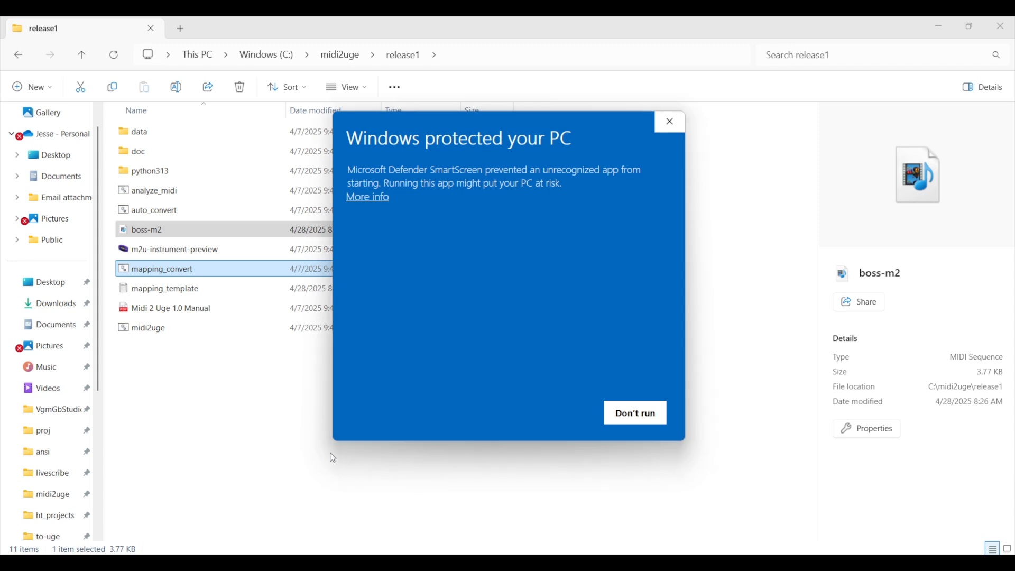
pyautogui.click(368, 198)
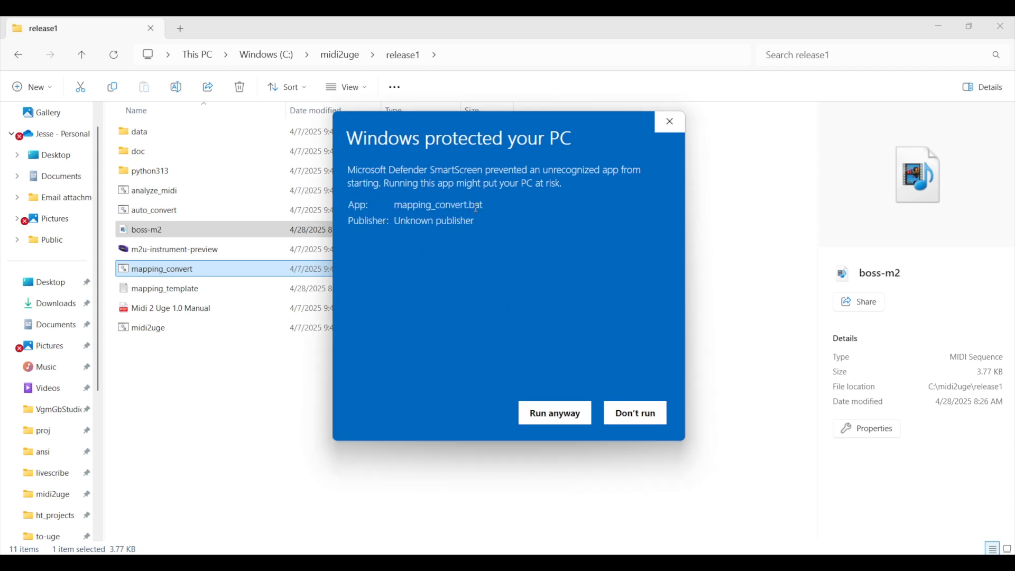
pyautogui.click(553, 415)
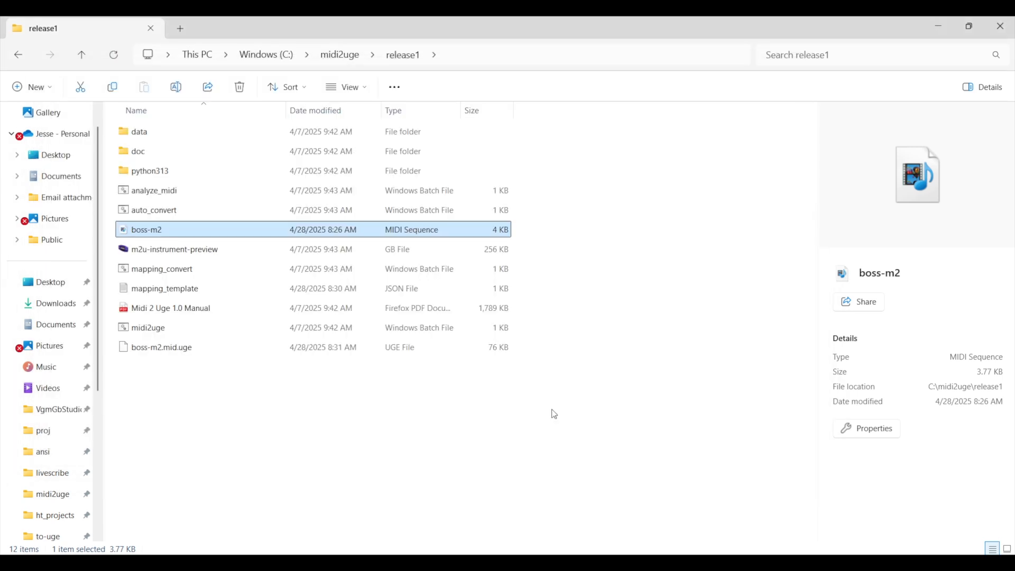
# - Switch to hUGETracker and open boss-m2.mid.uge from midi2uge\release1 without saving the currently loaded song
pyautogui.click(161, 348)
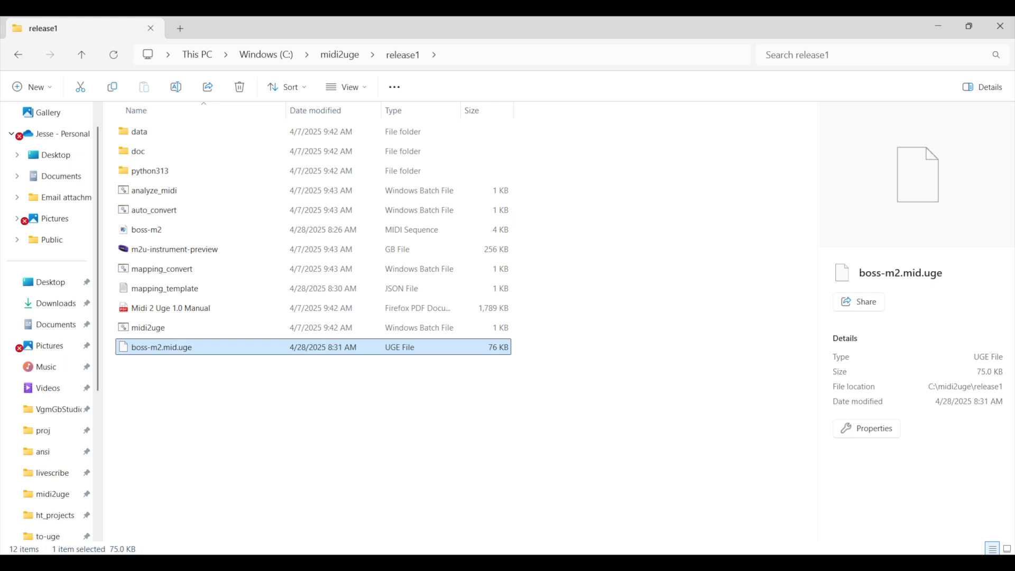
pyautogui.moveTo(611, 563)
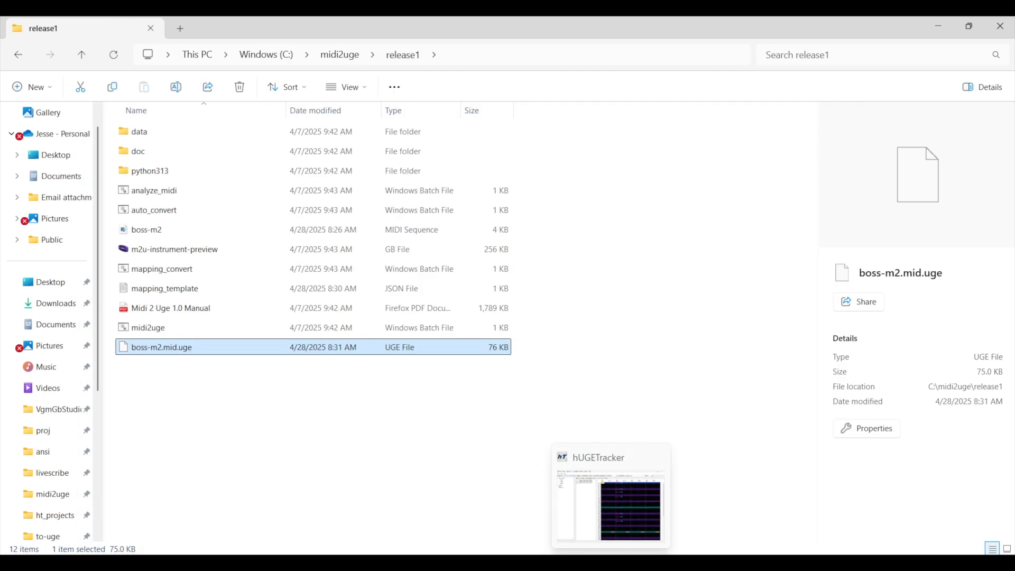
pyautogui.click(599, 539)
pyautogui.click(793, 61)
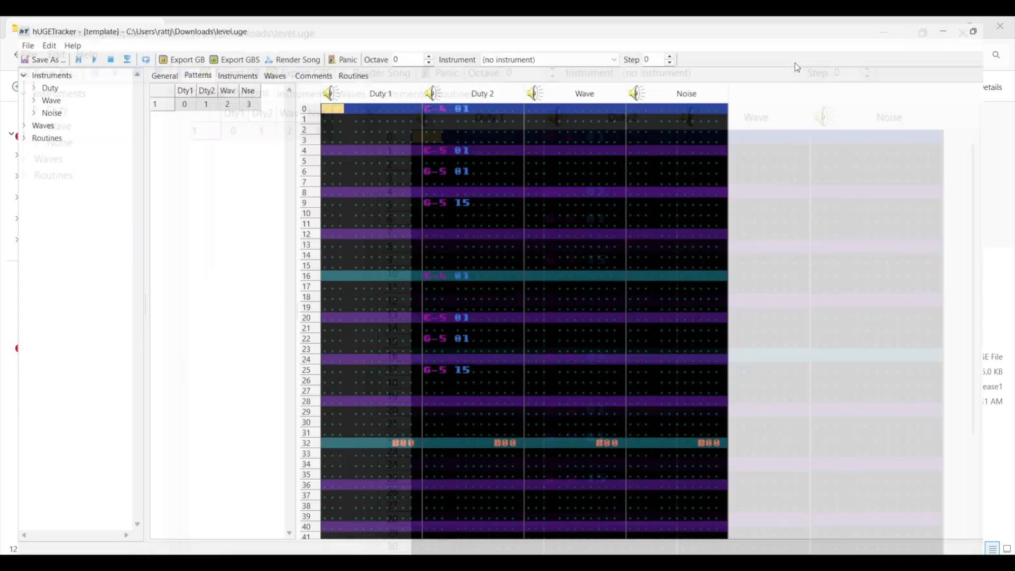
pyautogui.click(11, 39)
pyautogui.click(24, 66)
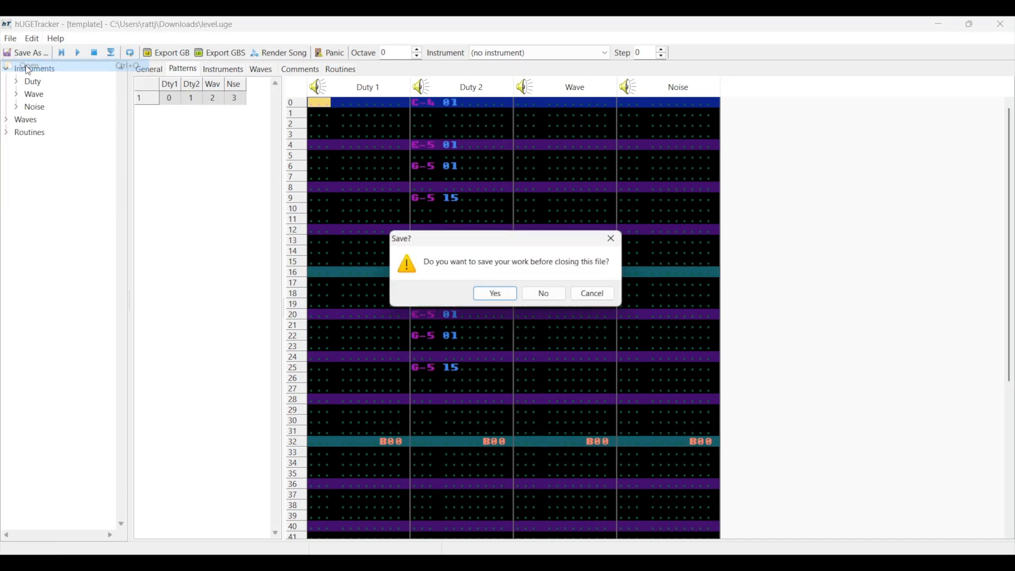
pyautogui.click(560, 297)
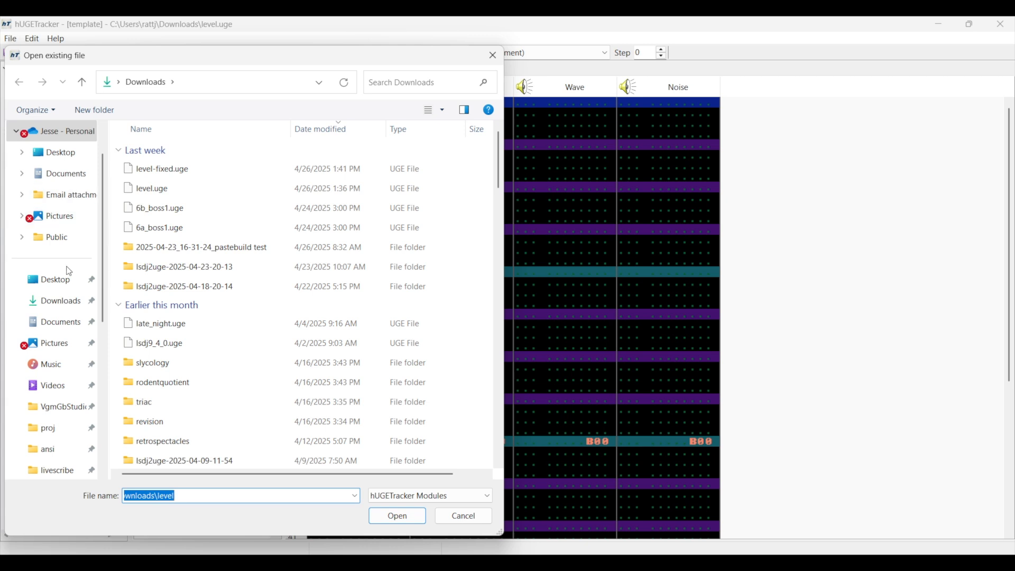
pyautogui.scroll(-4, 69, 271)
pyautogui.click(56, 216)
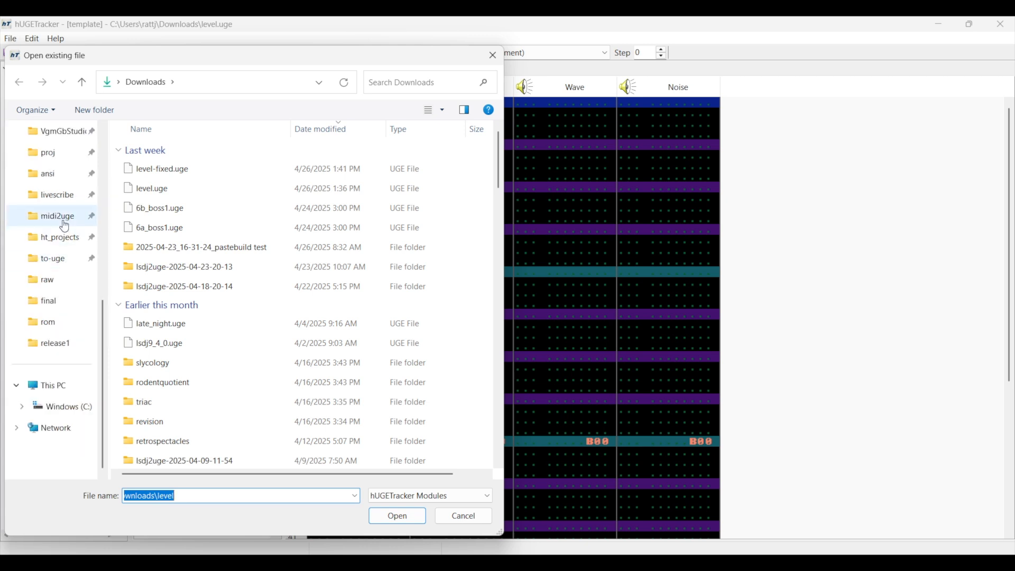
pyautogui.doubleClick(146, 267)
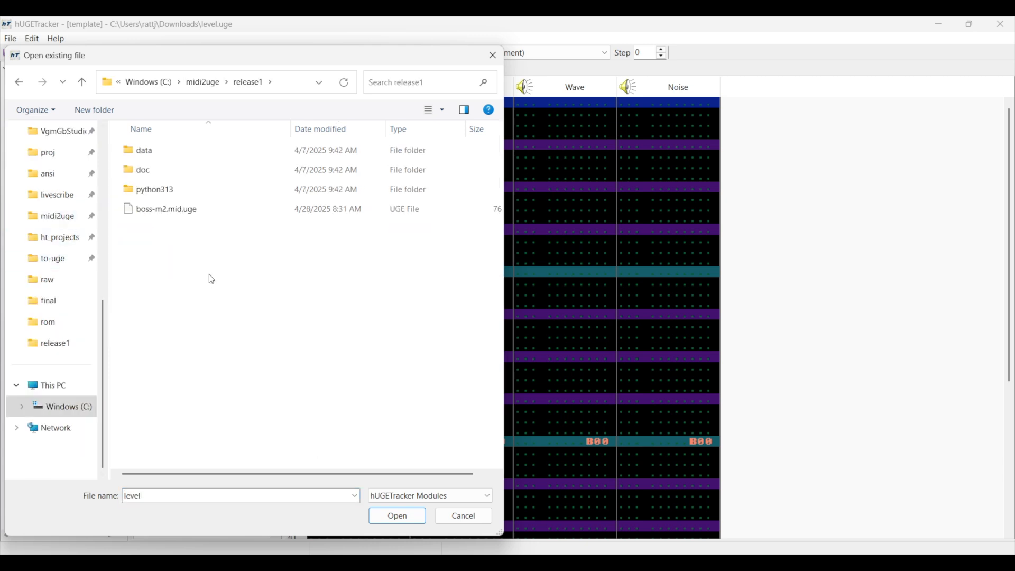
pyautogui.doubleClick(157, 210)
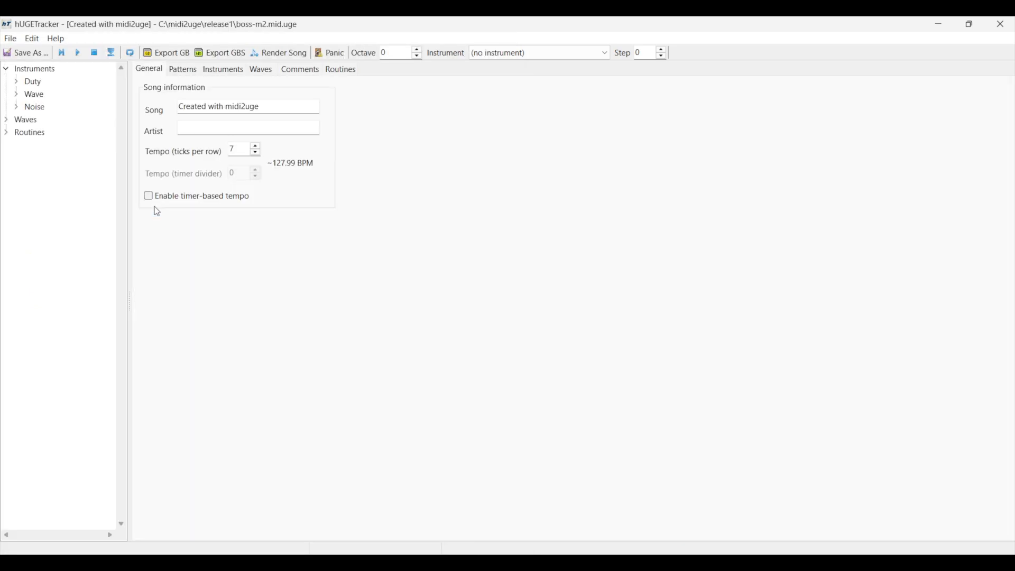
# - Show the converted song's patterns and play it from the start
pyautogui.click(183, 70)
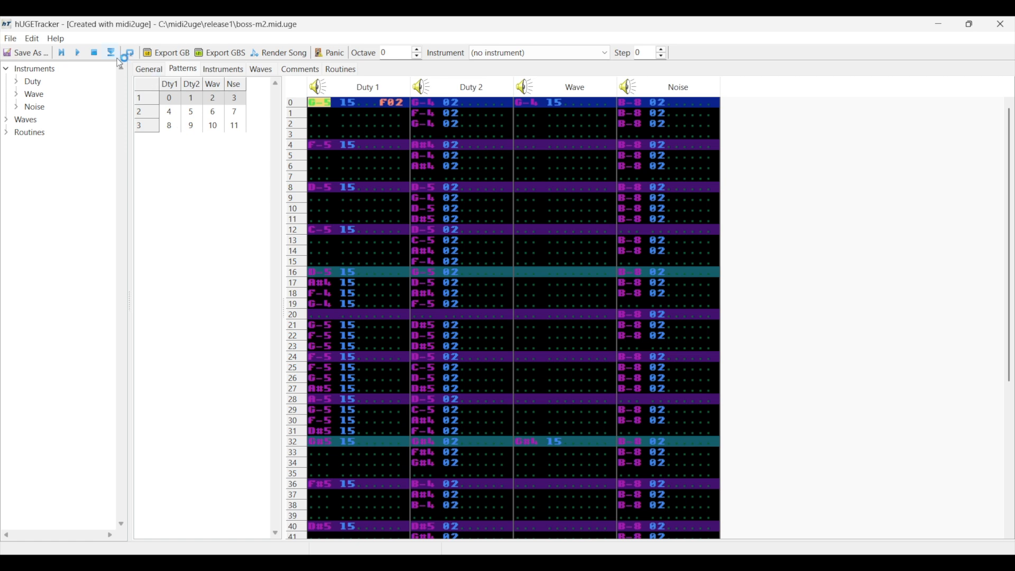
pyautogui.click(63, 53)
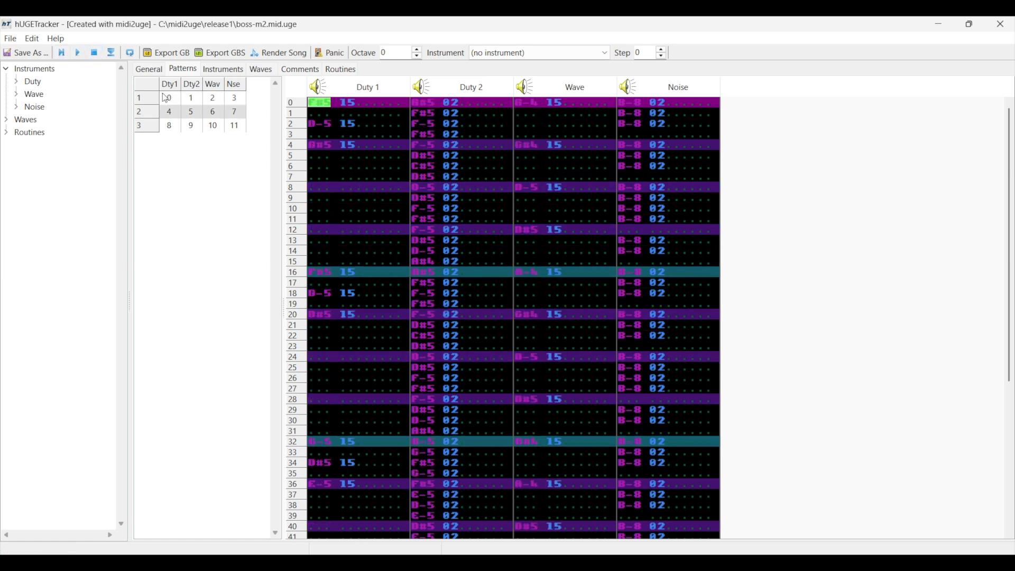
# - Set the Set Speed effect on row 0 of Duty 1 in the first pattern to 7 ticks and test playback
pyautogui.click(165, 98)
pyautogui.click(397, 105)
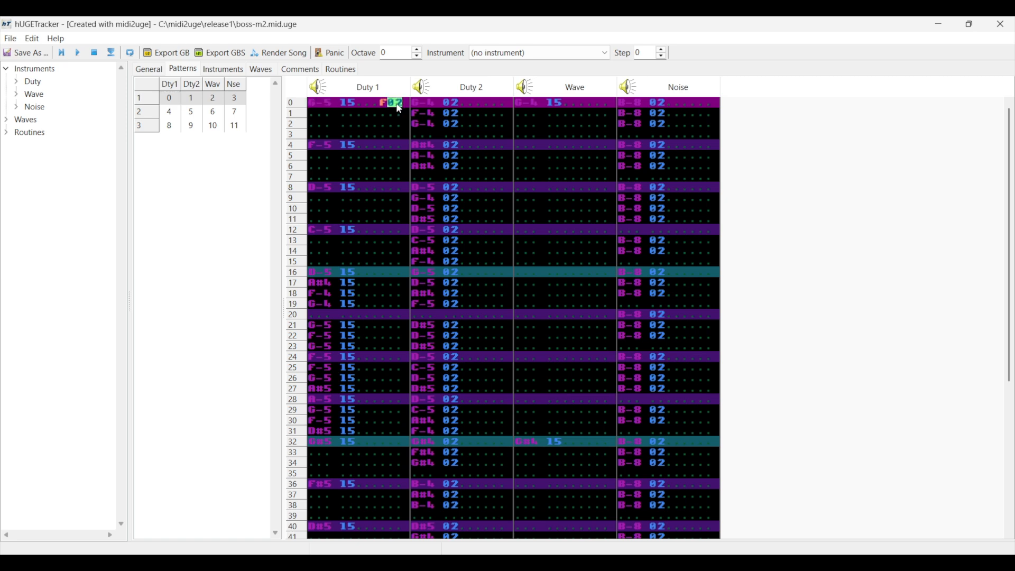
pyautogui.write('7')
pyautogui.doubleClick(383, 103)
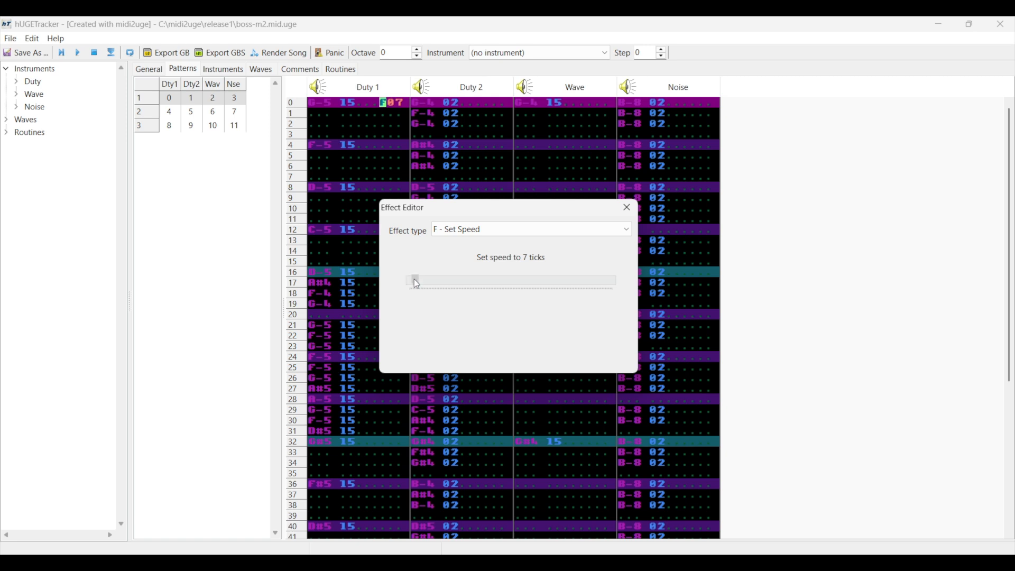
pyautogui.moveTo(416, 283); pyautogui.dragTo(417, 284)
pyautogui.click(628, 208)
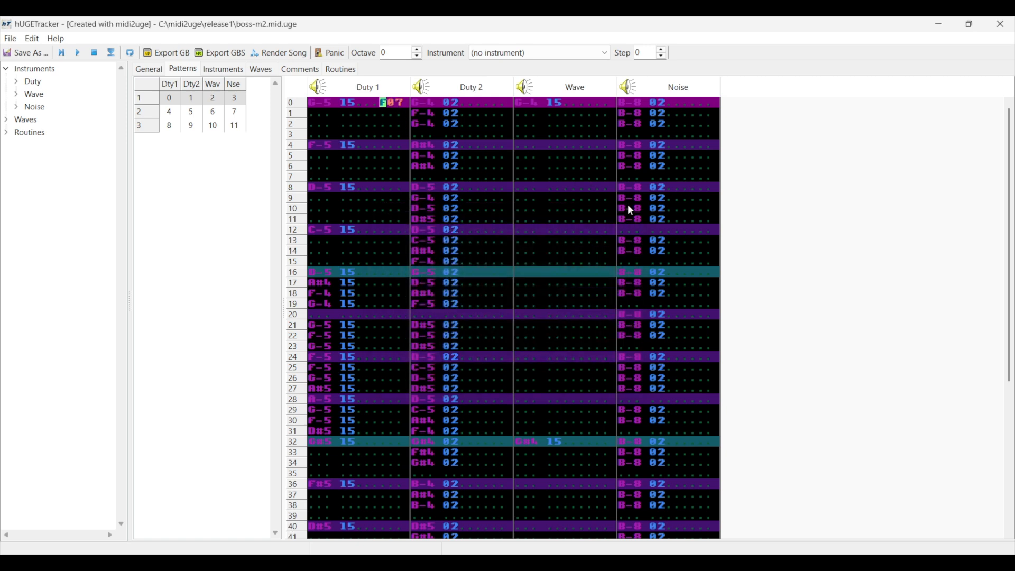
pyautogui.click(61, 53)
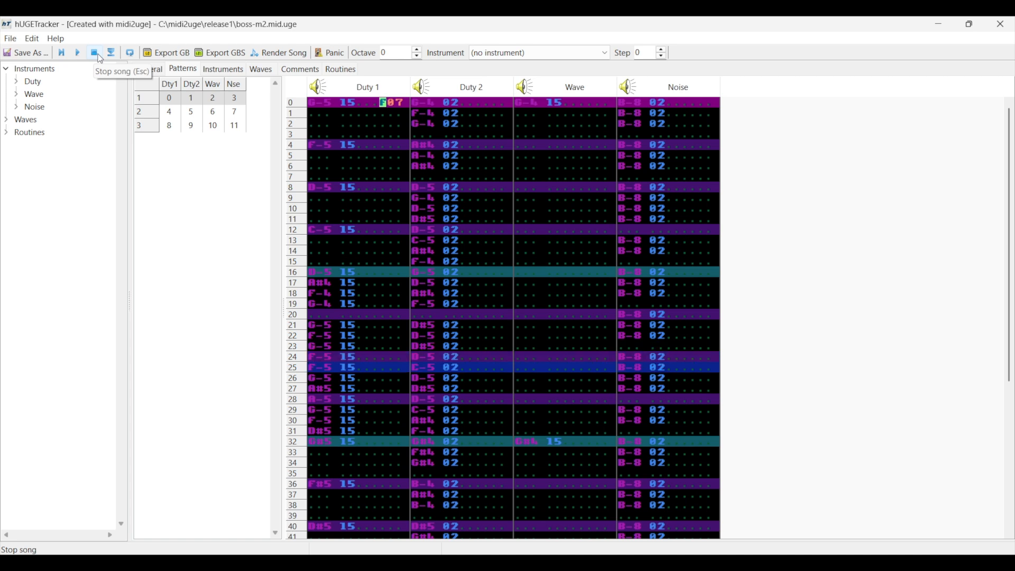
pyautogui.click(99, 56)
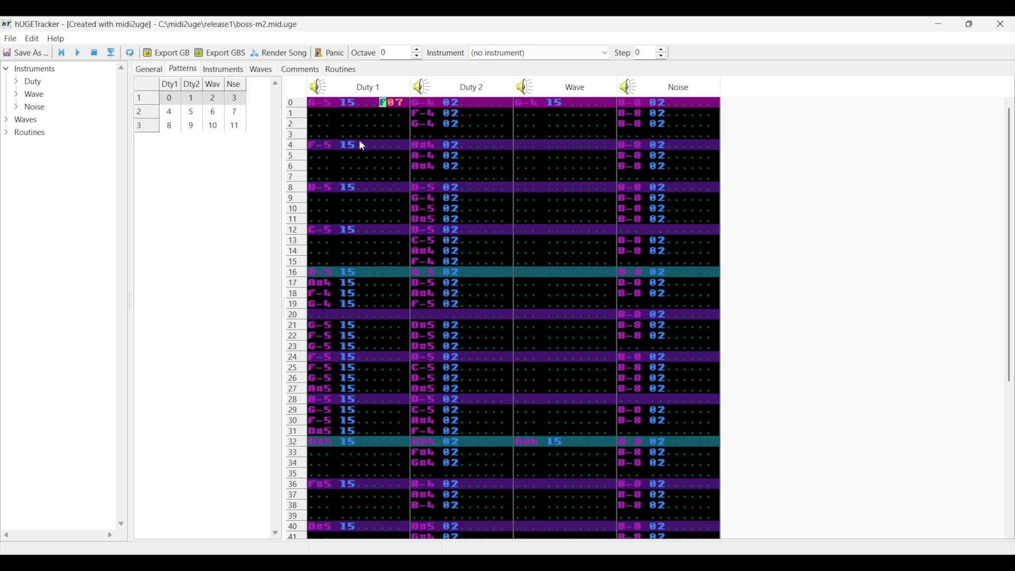
# - Mute the Duty 2, Wave and Noise channels and play Duty 1 alone from the start
pyautogui.click(430, 88)
pyautogui.click(526, 87)
pyautogui.click(630, 90)
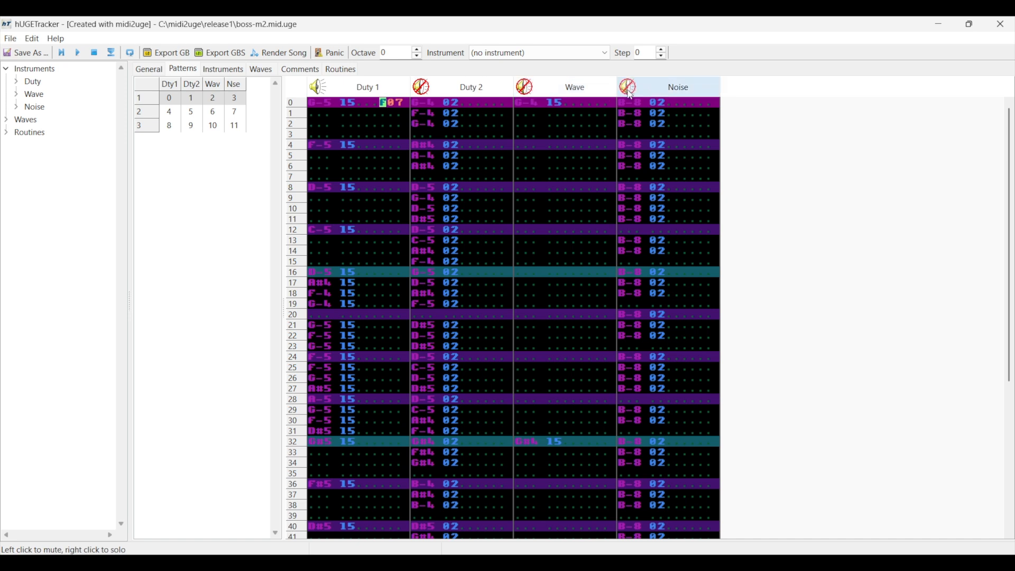
pyautogui.click(62, 54)
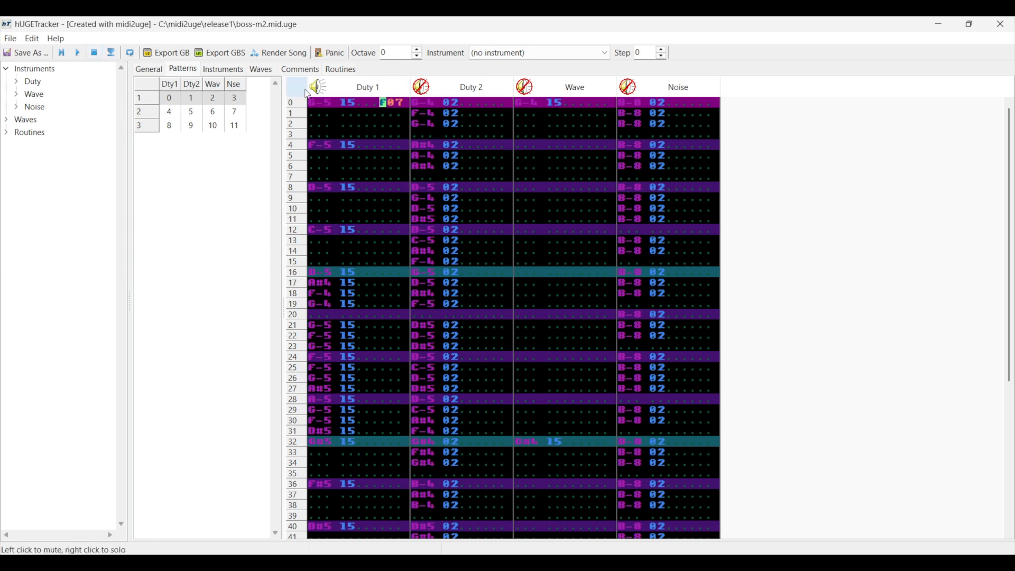
# - Raise the start volume of duty instrument 15 (solo) slightly and increase its downward envelope change to nearly midway
pyautogui.click(16, 83)
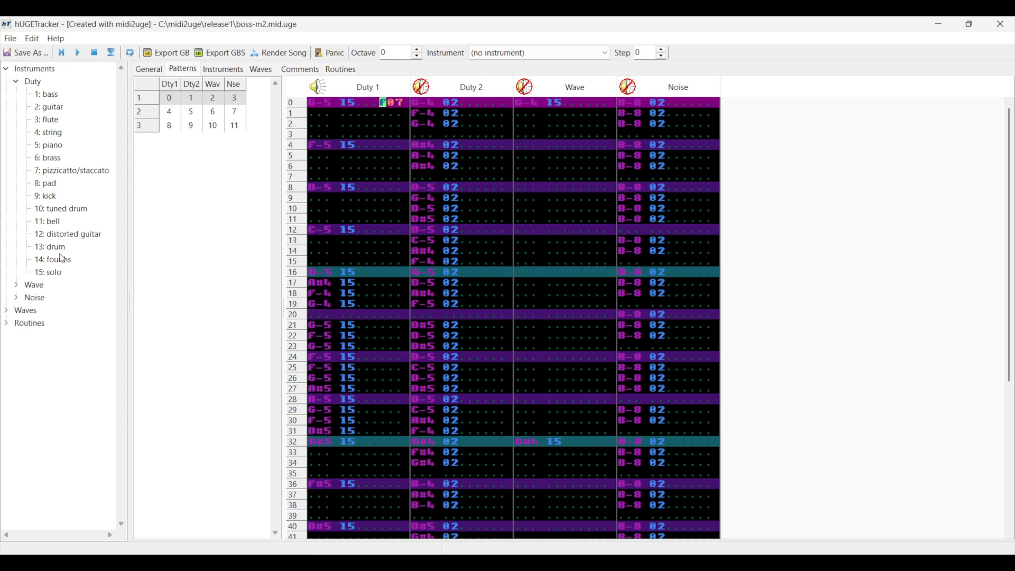
pyautogui.doubleClick(59, 274)
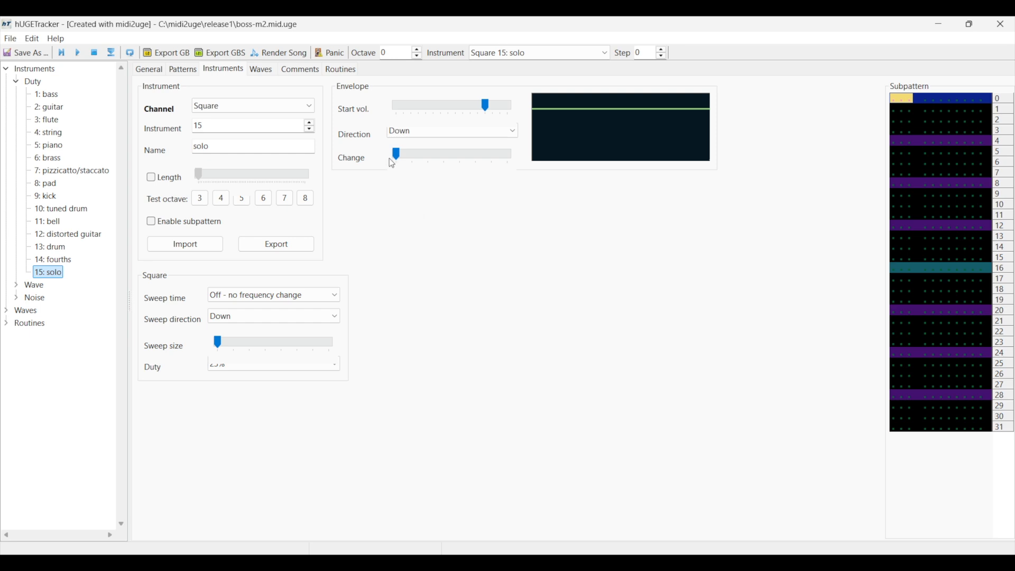
pyautogui.click(490, 106)
pyautogui.moveTo(490, 107); pyautogui.dragTo(499, 108)
pyautogui.moveTo(397, 154); pyautogui.dragTo(444, 155)
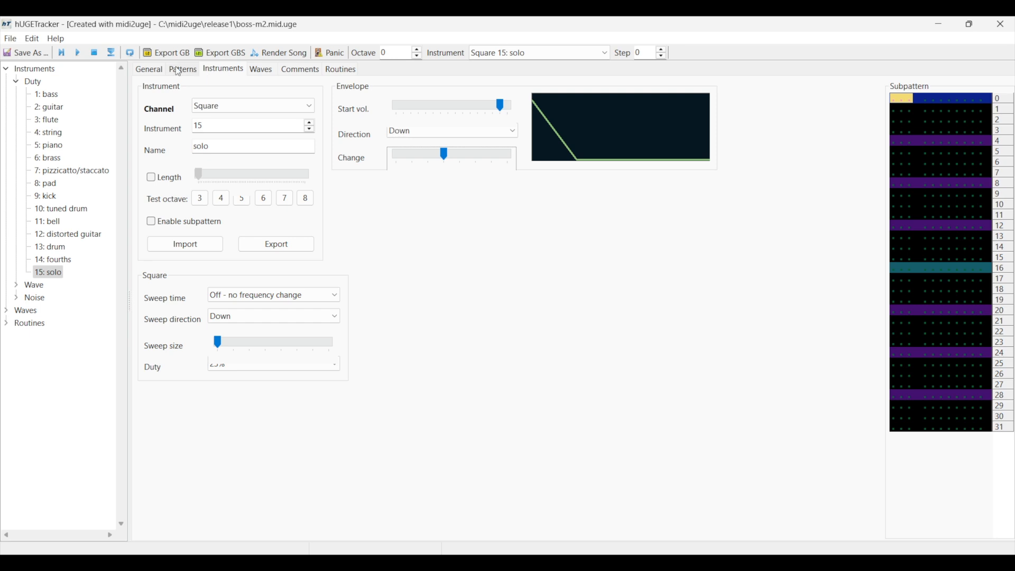
# - Return to the patterns and play the song from the start to hear the edited solo instrument, then stop it
pyautogui.click(180, 70)
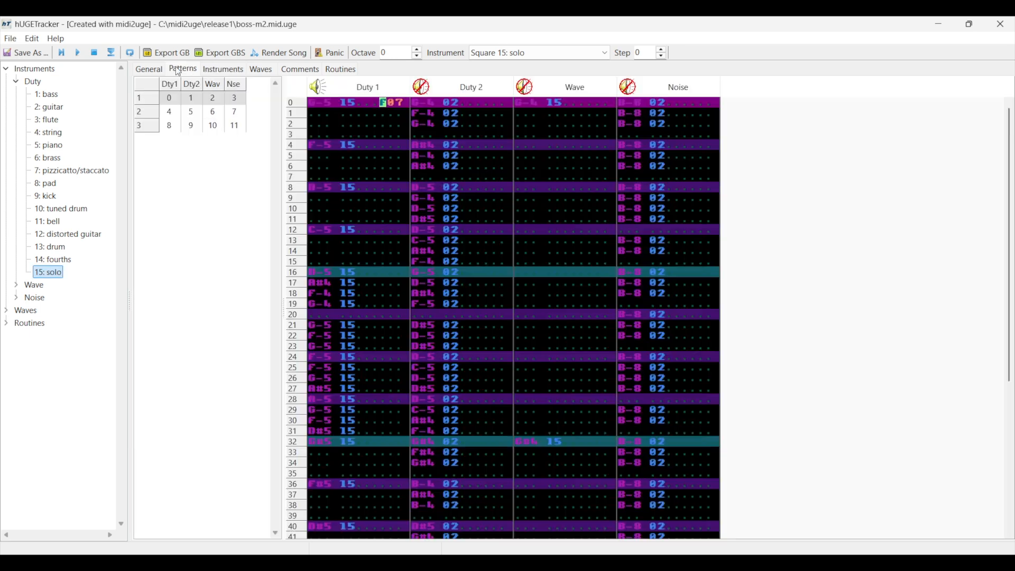
pyautogui.click(63, 55)
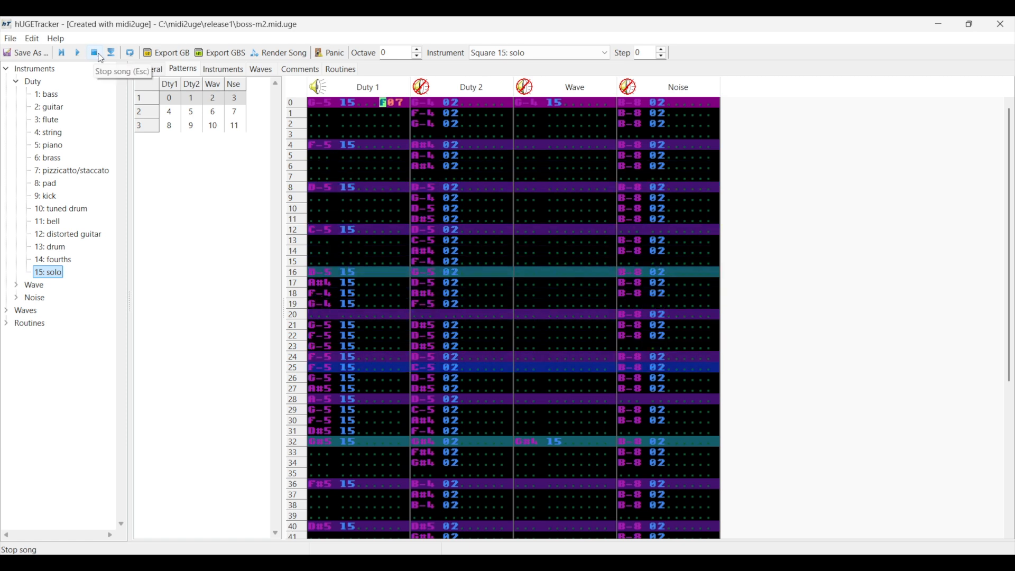
pyautogui.click(100, 57)
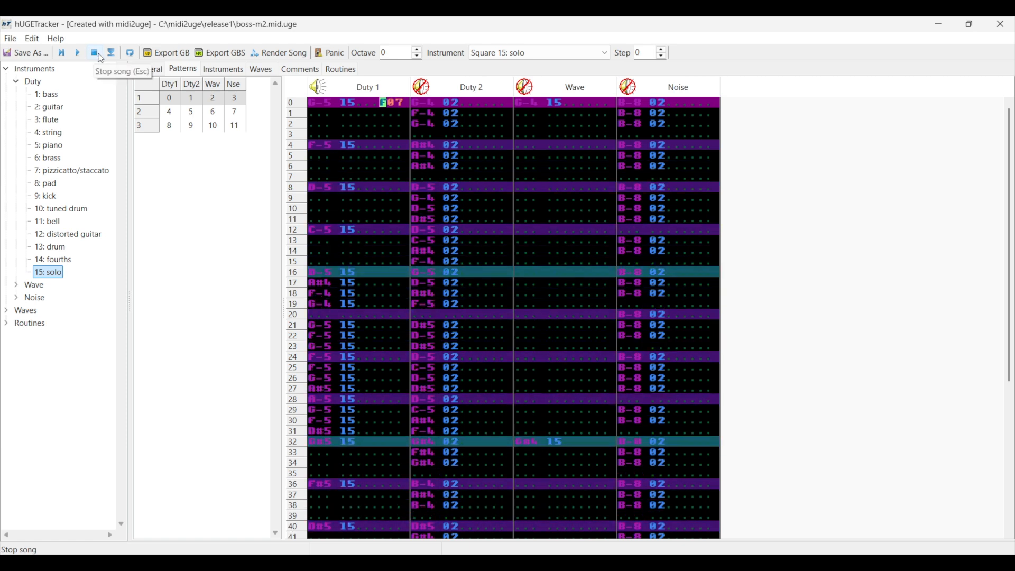
# - Leave only Duty 2 audible, muting Duty 1, Wave and Noise, and play the song from the start
pyautogui.click(421, 87)
pyautogui.click(526, 89)
pyautogui.click(629, 89)
pyautogui.click(356, 90)
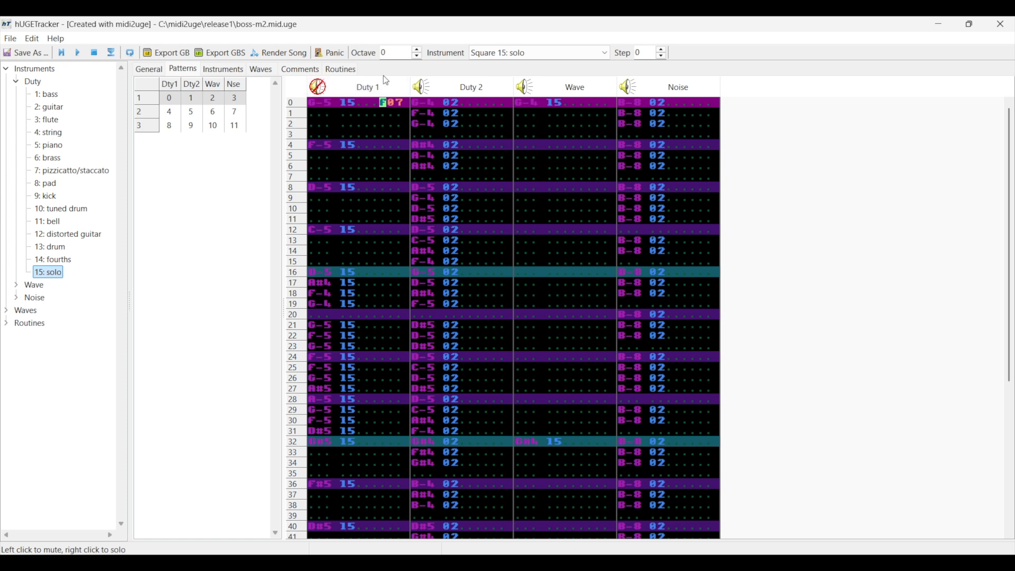
pyautogui.click(553, 90)
pyautogui.click(629, 87)
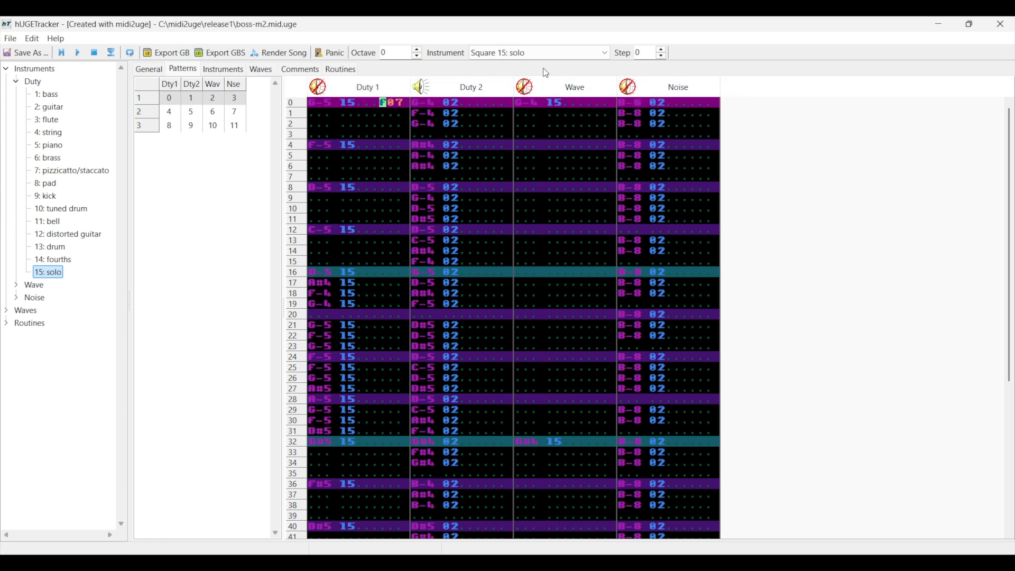
pyautogui.click(61, 52)
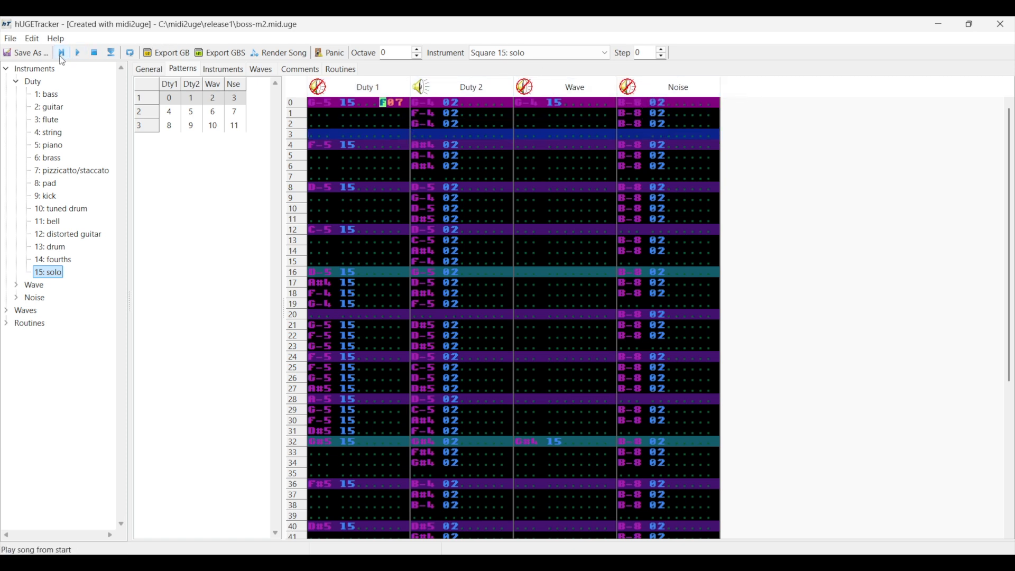
# - Stop playback and give duty instrument 2 (guitar) an upward envelope with start volume just above midway and a lower change of roughly a third
pyautogui.click(96, 53)
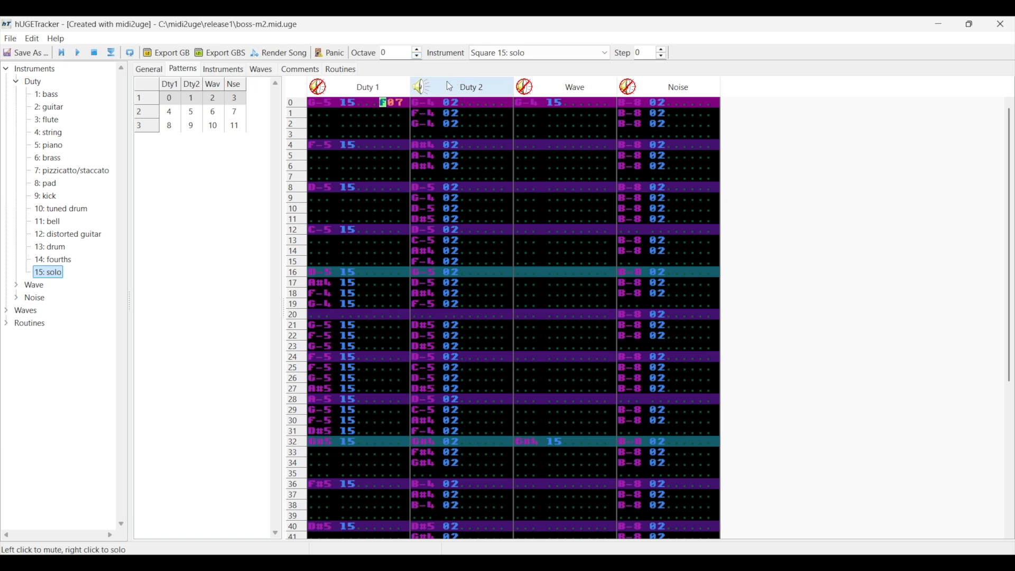
pyautogui.click(48, 108)
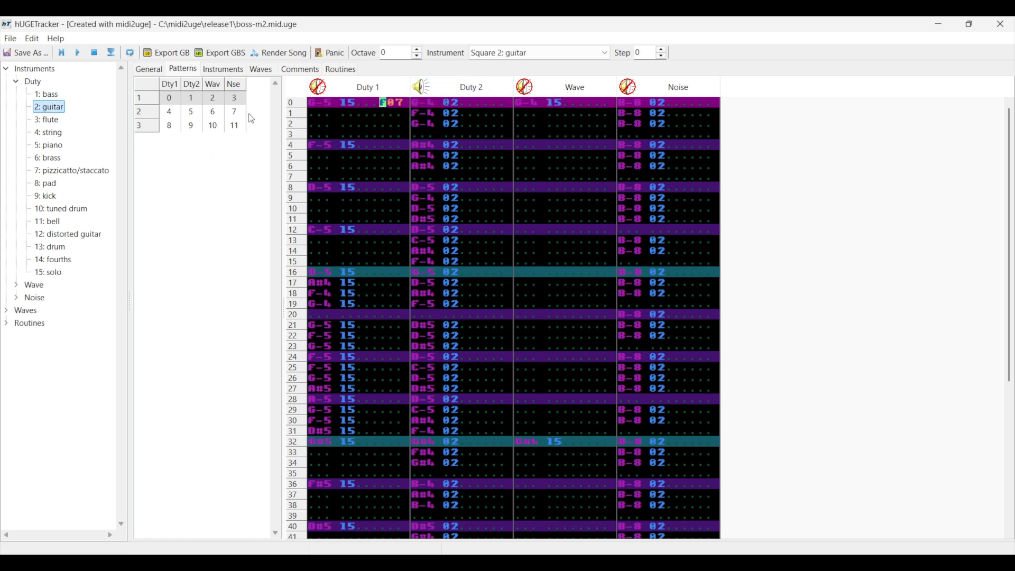
pyautogui.doubleClick(52, 108)
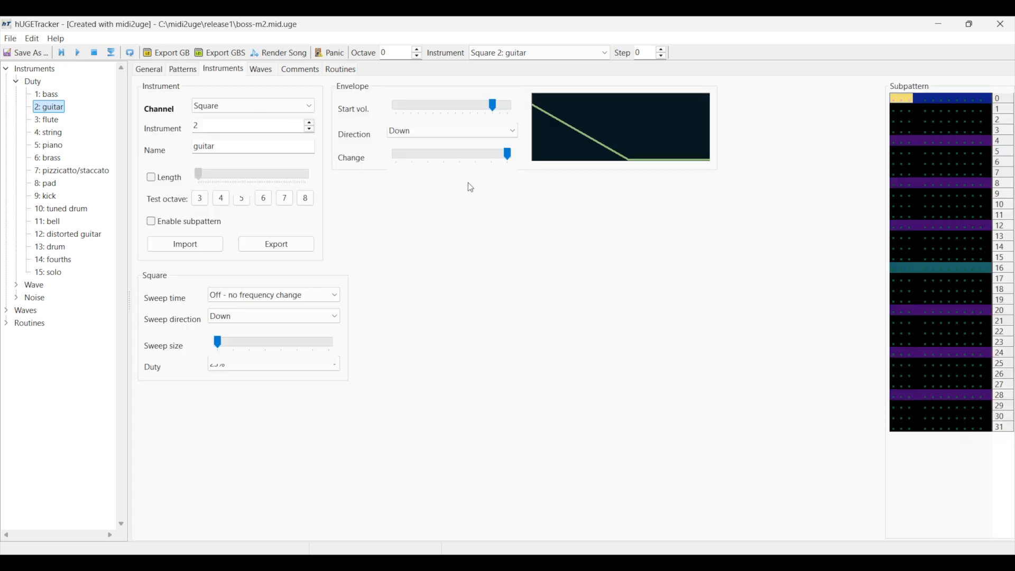
pyautogui.click(411, 133)
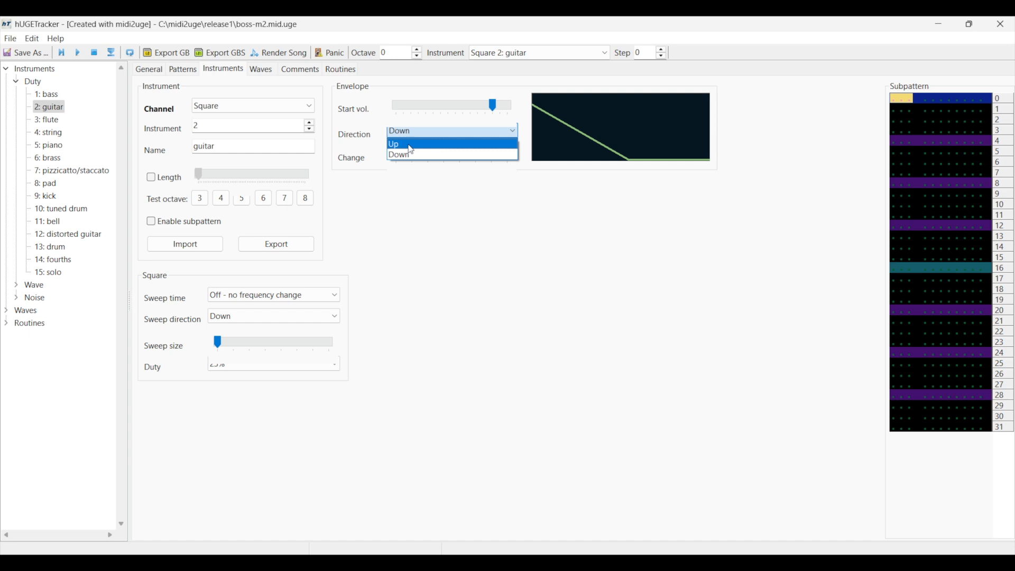
pyautogui.click(410, 145)
pyautogui.moveTo(491, 106); pyautogui.dragTo(463, 105)
pyautogui.moveTo(508, 154); pyautogui.dragTo(435, 157)
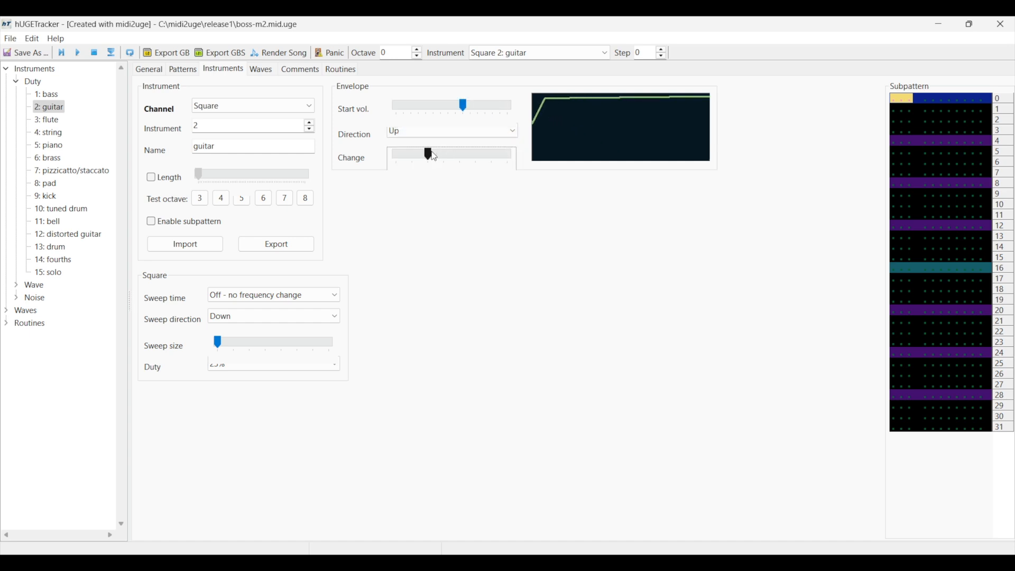
# - Return to the patterns and play Duty 2 alone from the start to hear the edited guitar instrument, then stop it
pyautogui.click(183, 69)
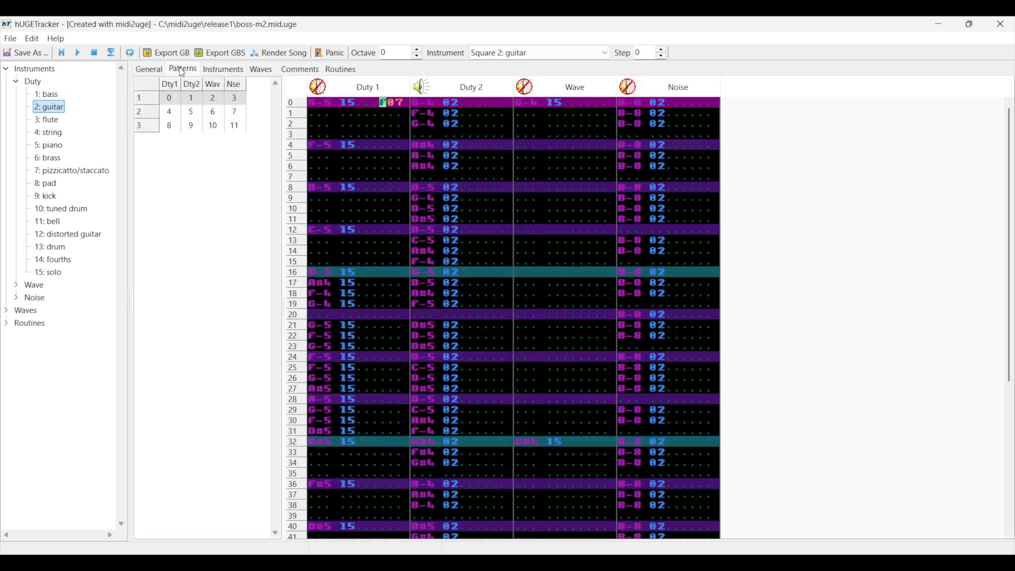
pyautogui.click(62, 53)
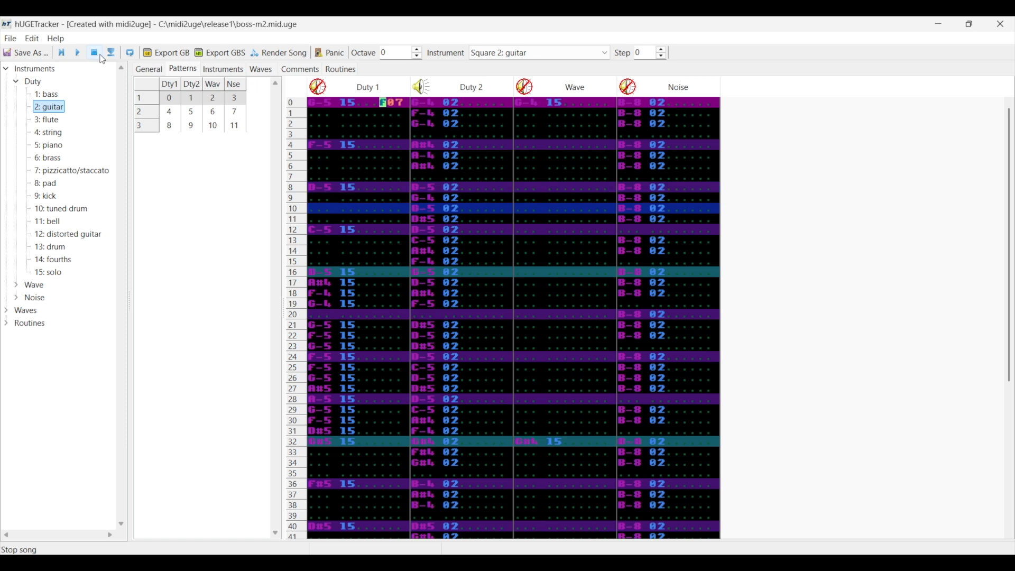
pyautogui.click(102, 57)
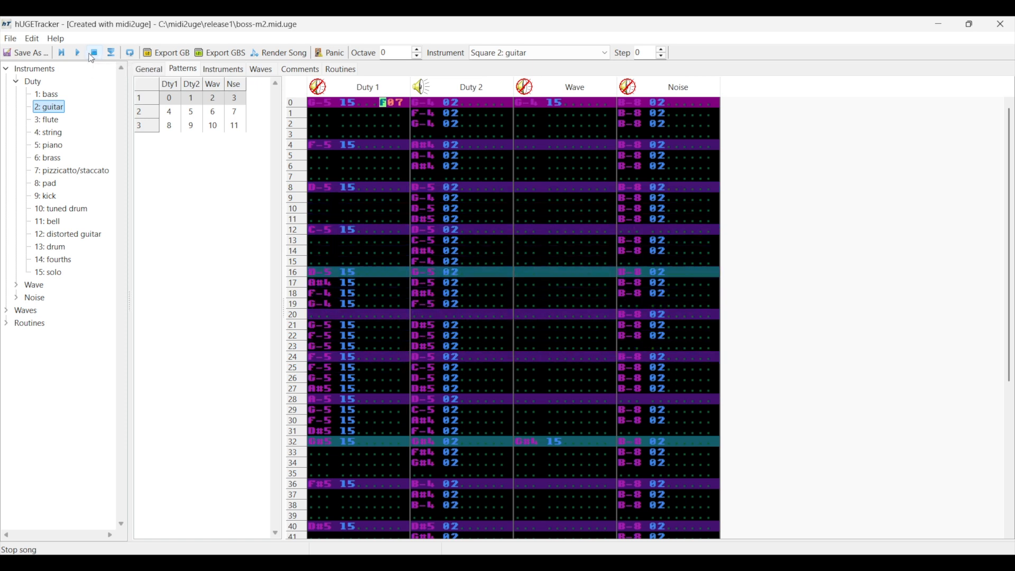
# - Unmute Duty 1 and play both duty channels together from the start, then stop the song
pyautogui.click(324, 89)
pyautogui.click(62, 53)
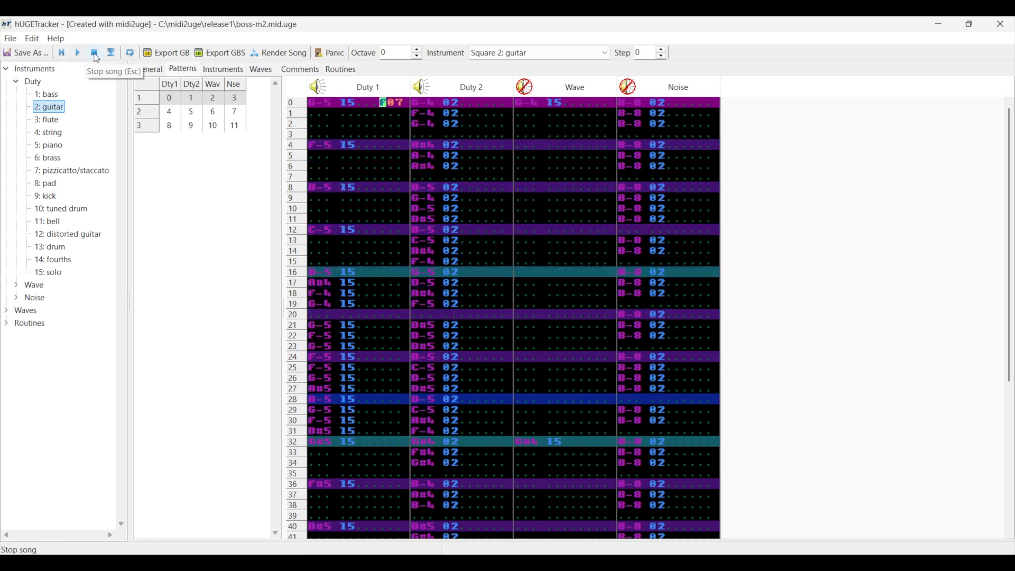
pyautogui.click(94, 54)
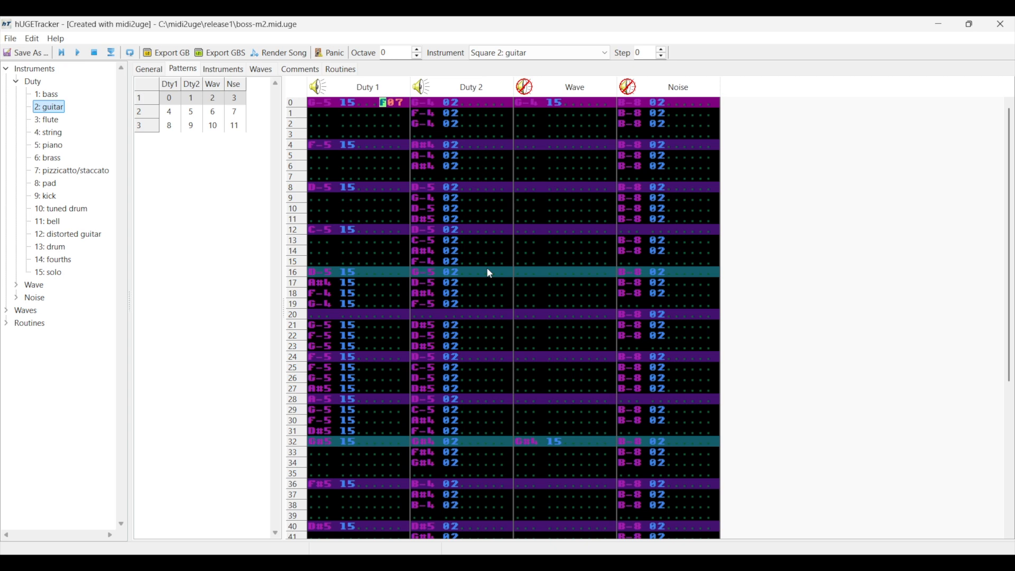
# - Unmute the Wave and Noise channels, leaving all four channels audible
pyautogui.scroll(-7, 481, 355)
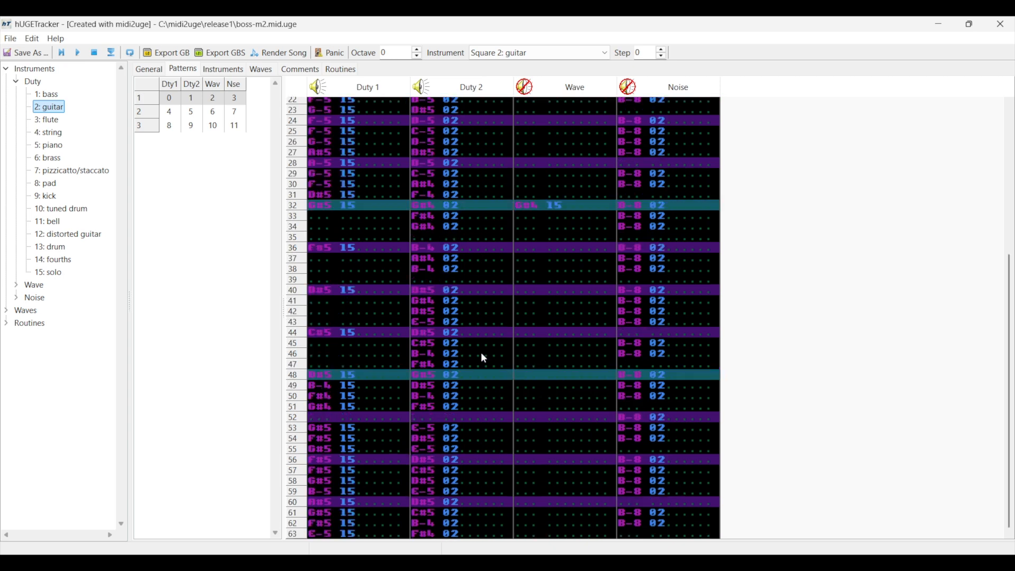
pyautogui.scroll(7, 480, 352)
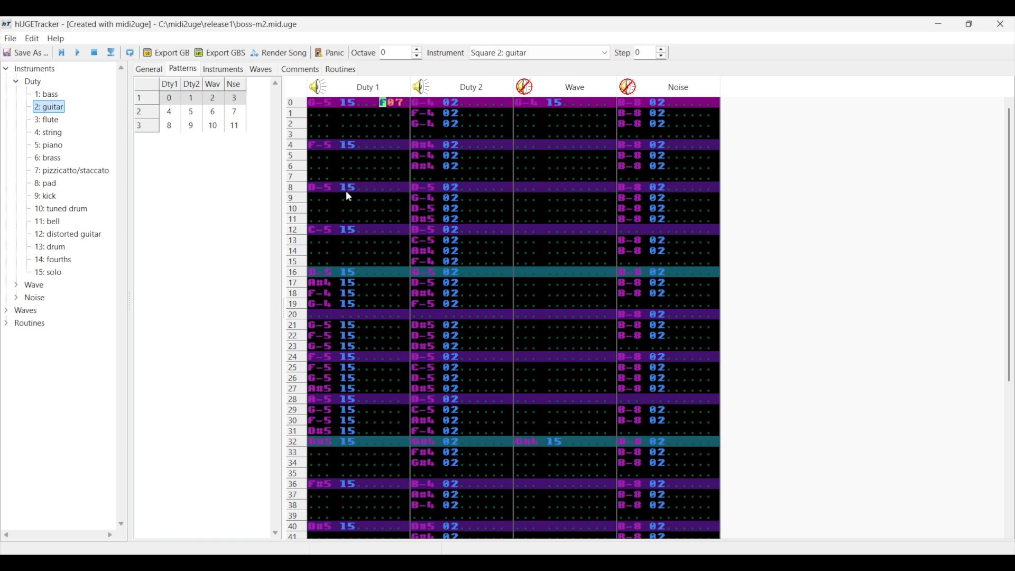
pyautogui.rightClick(524, 86)
pyautogui.click(318, 87)
pyautogui.click(423, 87)
pyautogui.click(627, 87)
# - Try to transpose the Duty 1 notes in rows 0 to 63 of the first order down by one octave
pyautogui.rightClick(320, 106)
pyautogui.click(235, 125)
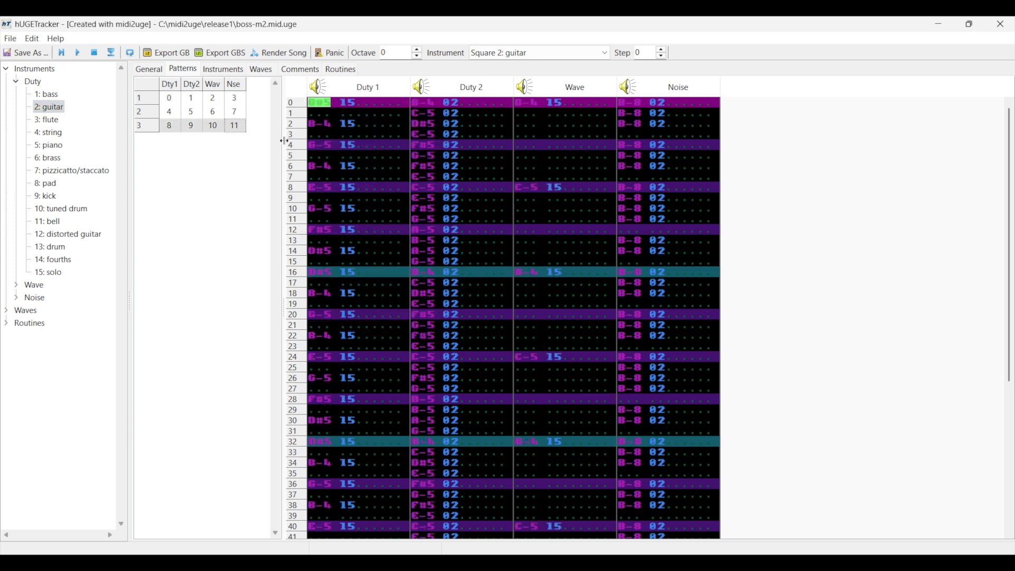
pyautogui.click(177, 100)
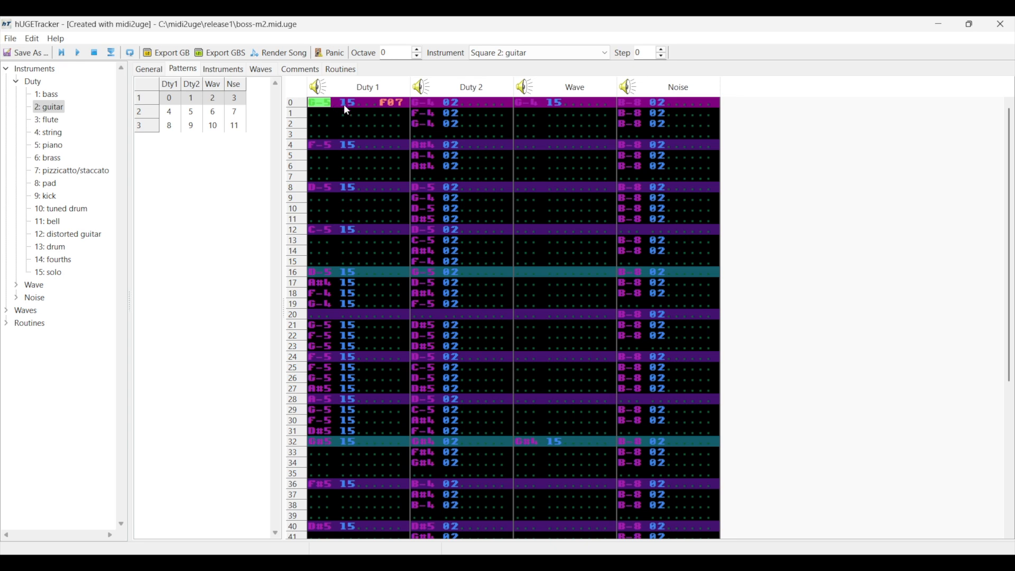
pyautogui.scroll(-5, 376, 397)
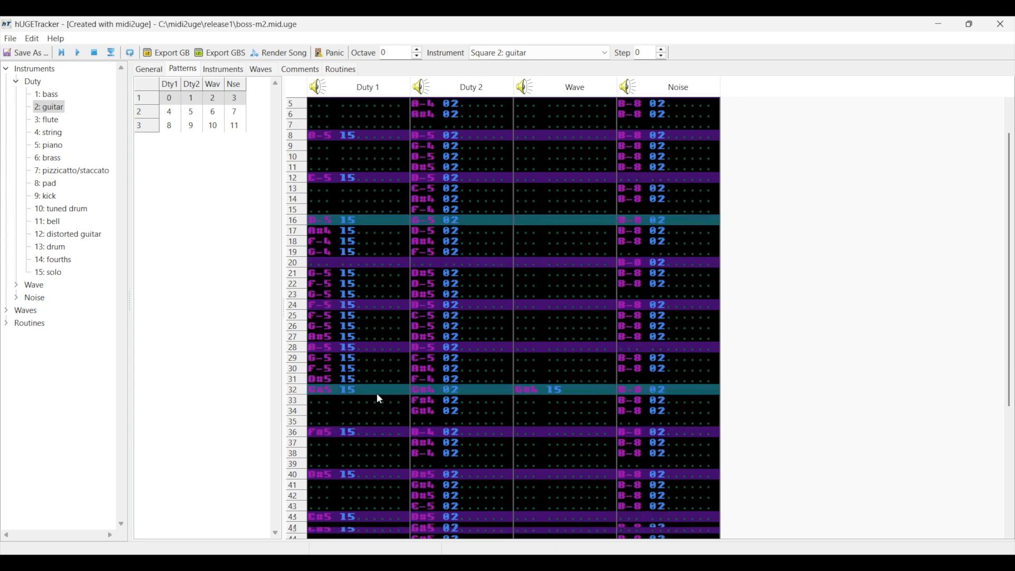
pyautogui.keyDown('shift'); pyautogui.click(353, 533); pyautogui.keyUp('shift')
pyautogui.rightClick(354, 533)
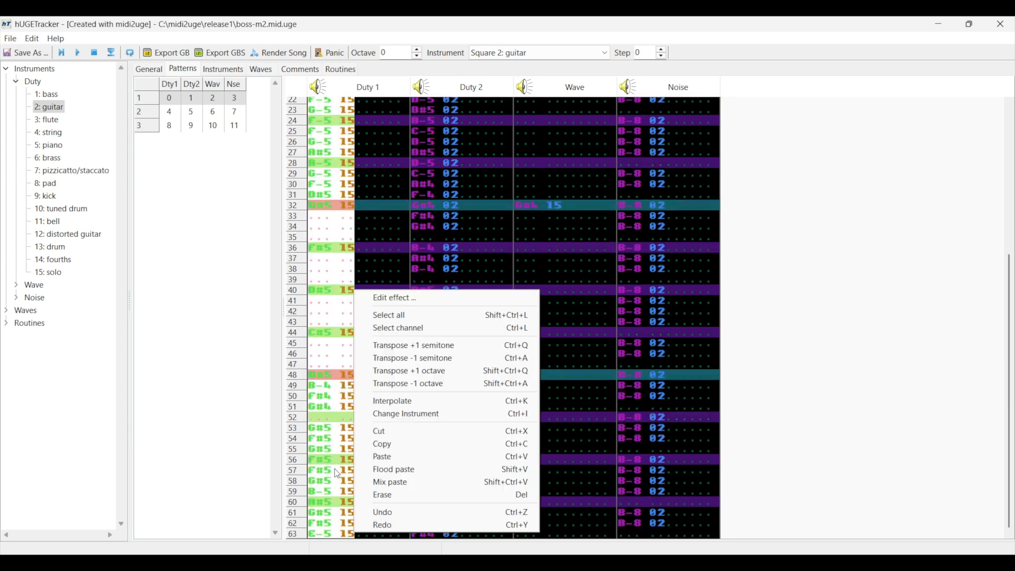
pyautogui.click(240, 233)
pyautogui.scroll(5, 363, 240)
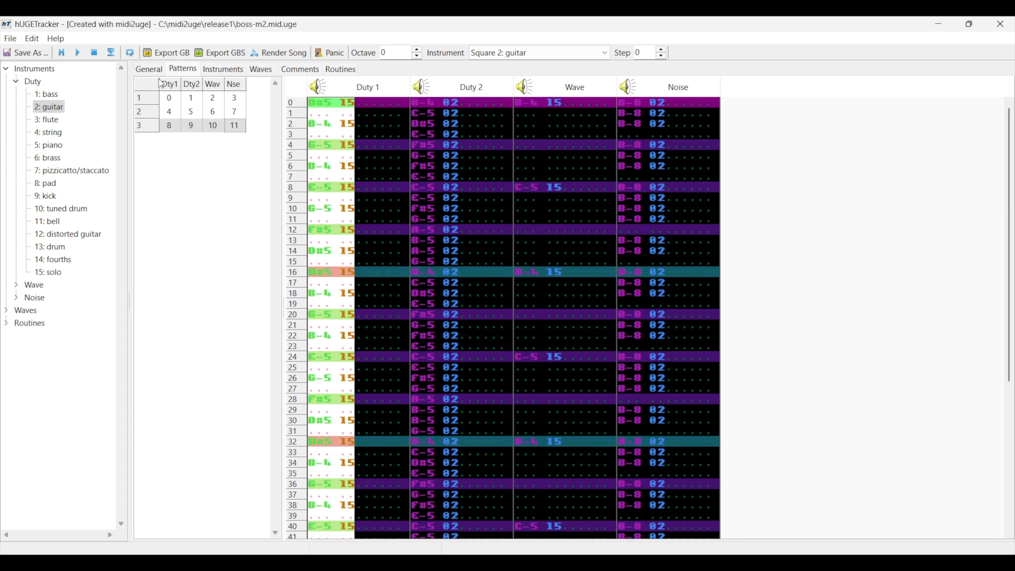
pyautogui.rightClick(169, 99)
pyautogui.click(347, 156)
pyautogui.rightClick(350, 153)
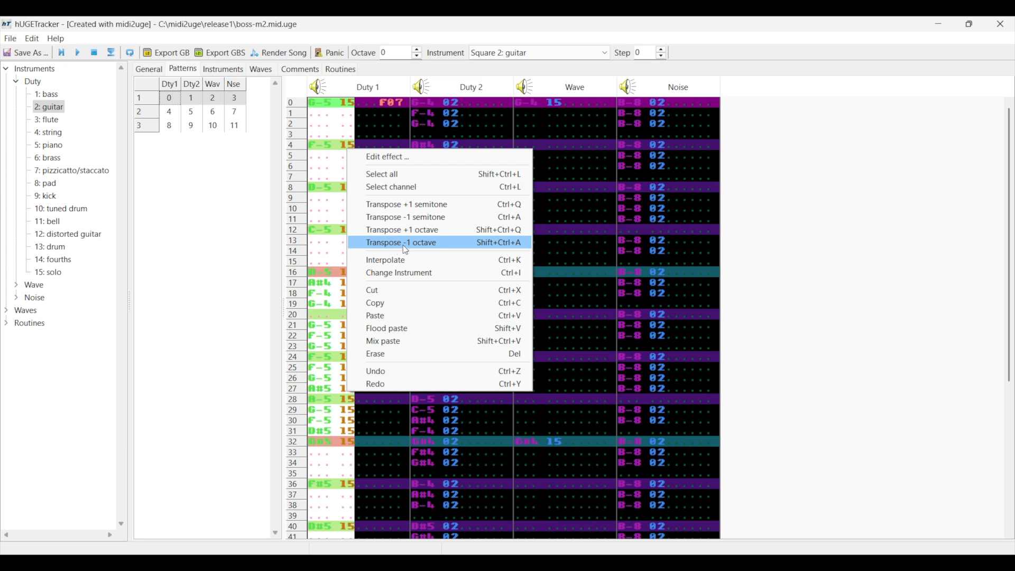
pyautogui.click(475, 243)
# - Mute Duty 2, Wave and Noise and play the transposed Duty 1 part alone from the start, then stop it
pyautogui.click(421, 86)
pyautogui.click(530, 89)
pyautogui.click(630, 87)
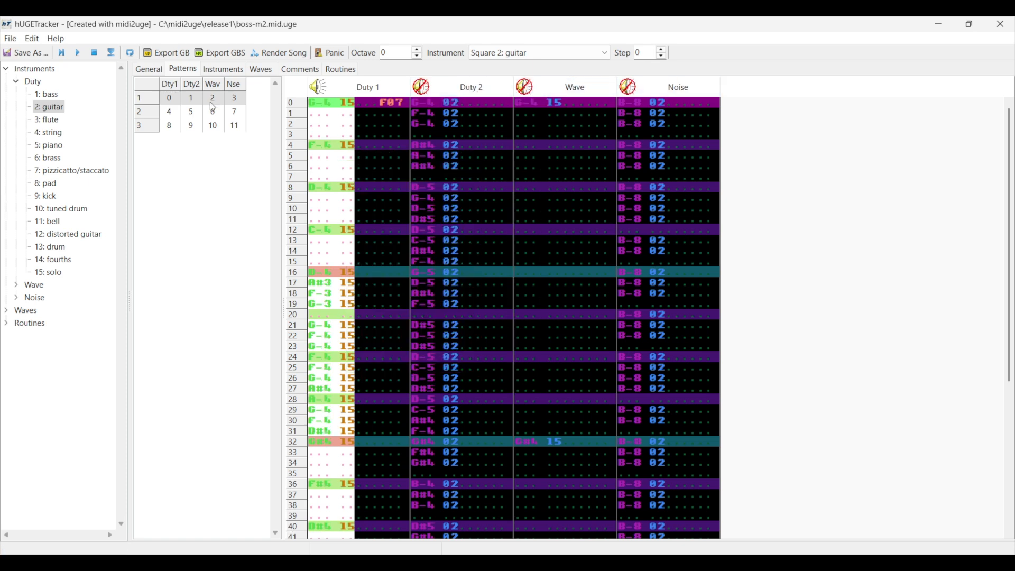
pyautogui.click(63, 52)
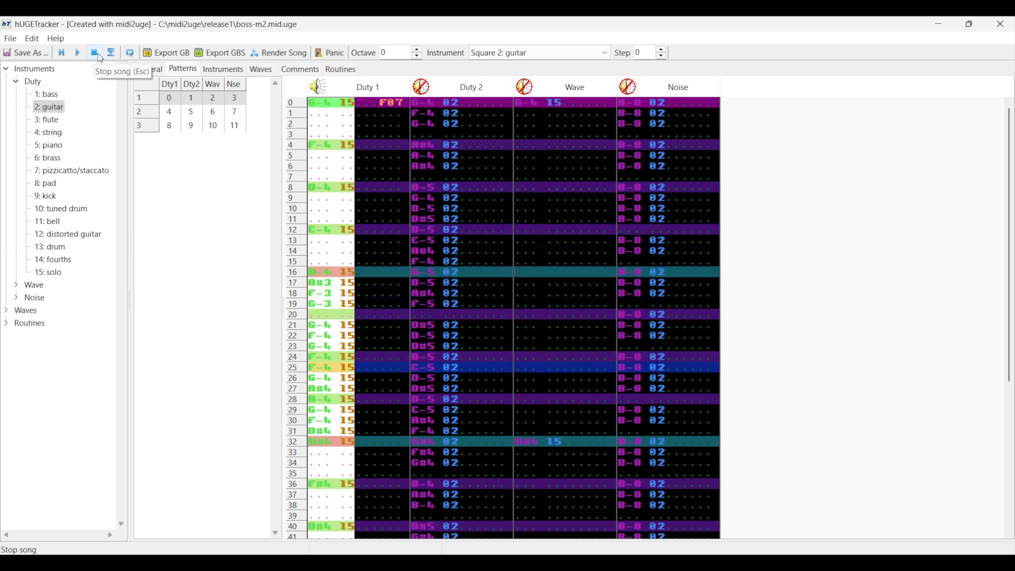
pyautogui.click(95, 52)
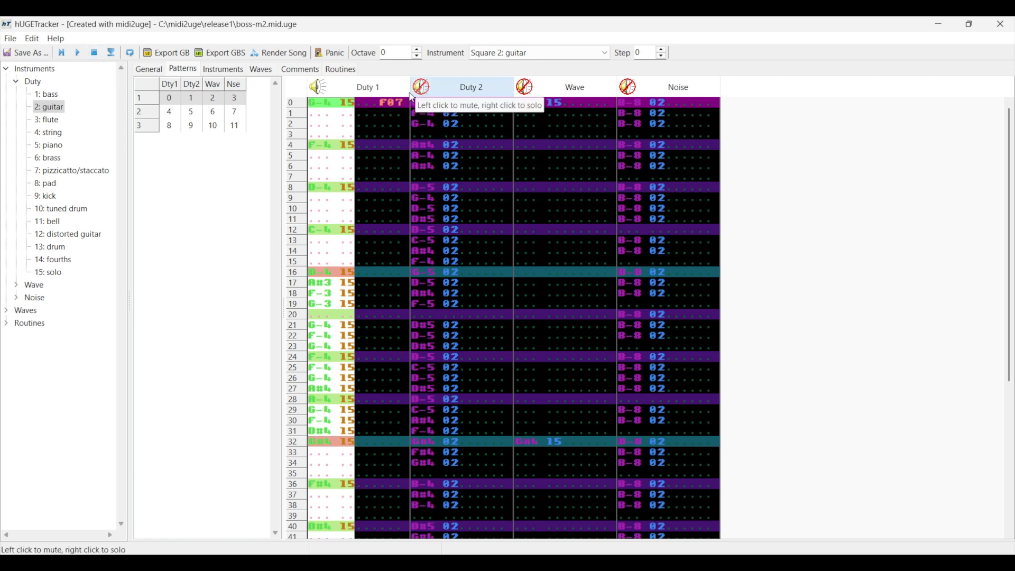
# - Undo the octave transposition of Duty 1 and play its original notes from the start, then stop the song
pyautogui.click(376, 117)
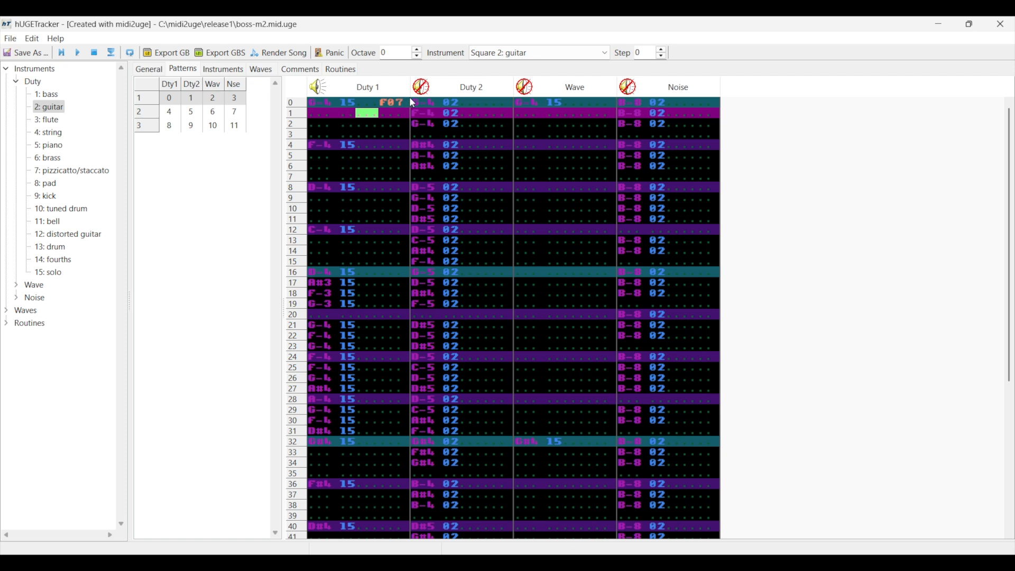
pyautogui.click(442, 91)
pyautogui.click(418, 86)
pyautogui.click(380, 141)
pyautogui.hotkey('ctrl', 'z')
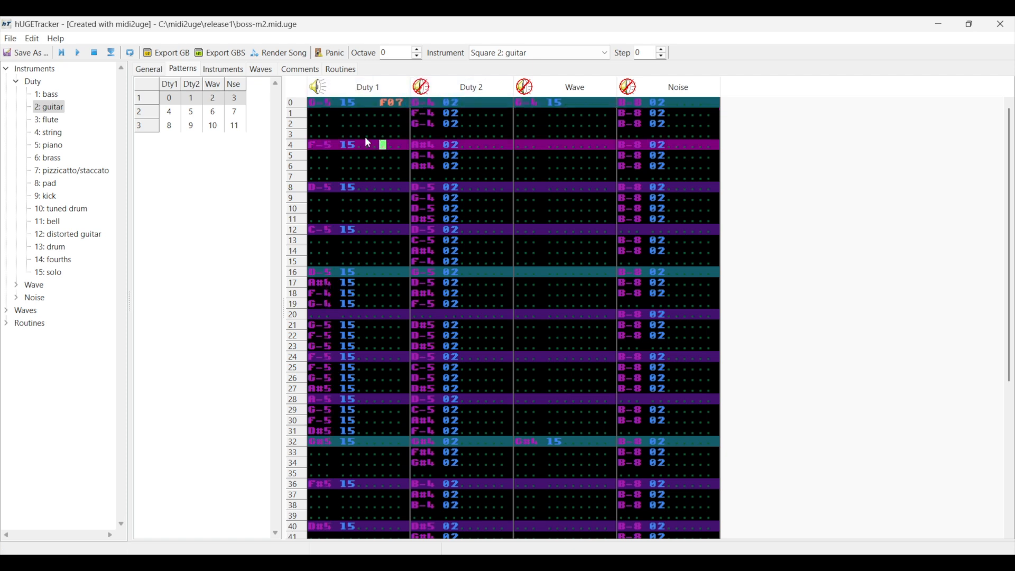
pyautogui.click(61, 53)
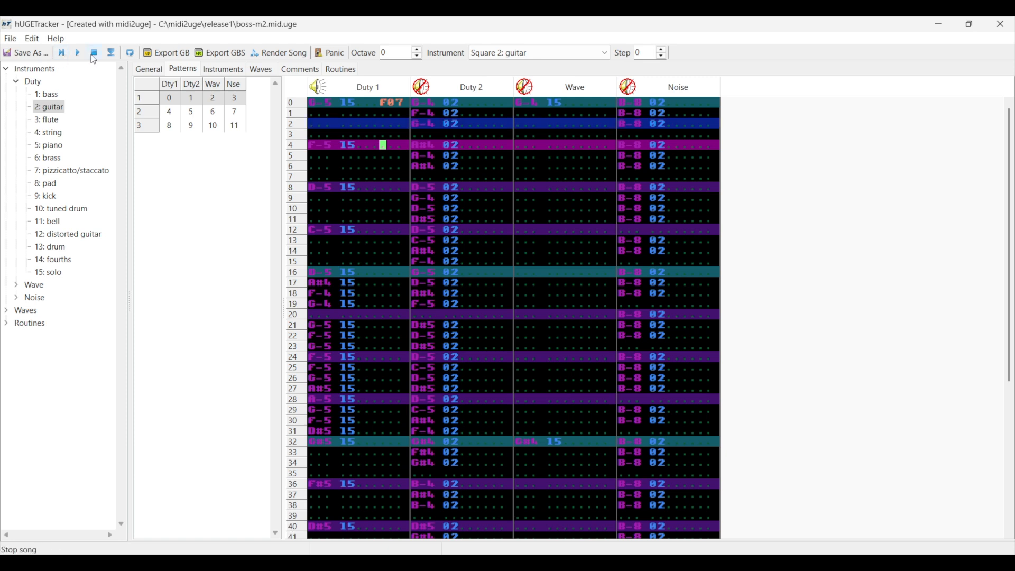
pyautogui.click(97, 54)
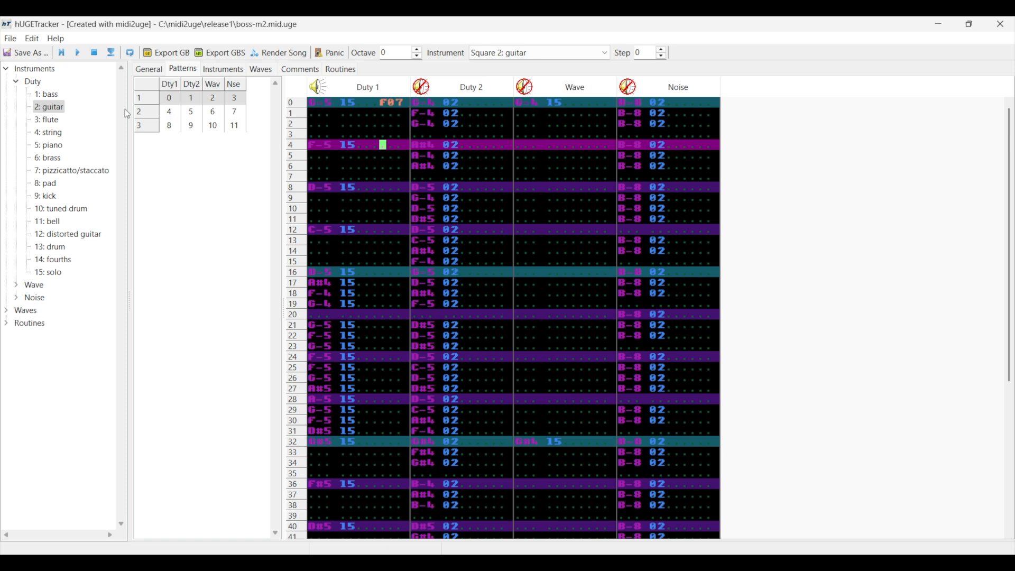
# - Enable the subpattern of duty instrument 15 (solo), set the octave to 1 and enter a -12 note offset in subpattern row 0
pyautogui.doubleClick(53, 273)
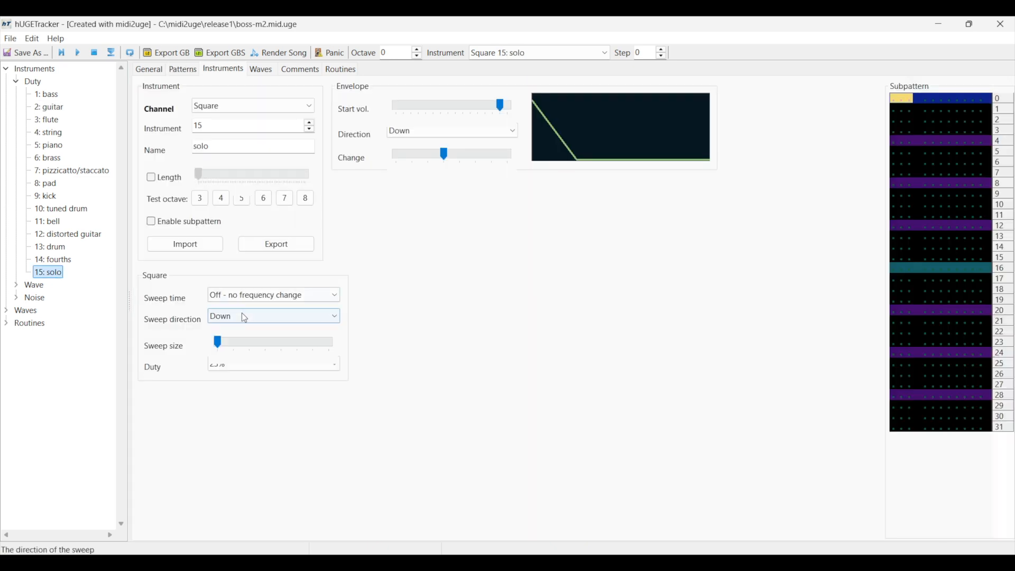
pyautogui.click(151, 221)
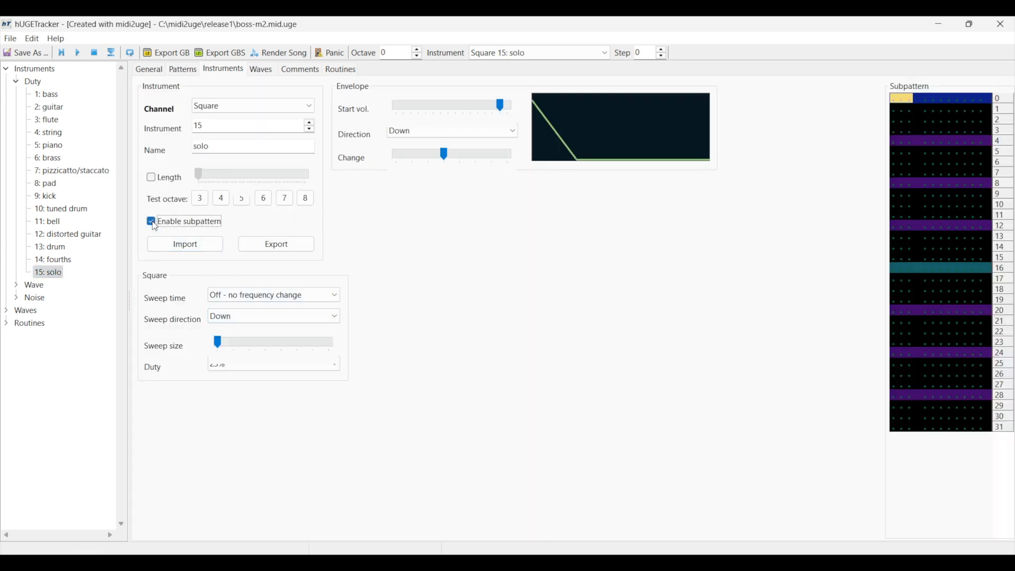
pyautogui.click(908, 97)
pyautogui.click(417, 49)
pyautogui.click(417, 50)
pyautogui.click(906, 98)
pyautogui.click(416, 57)
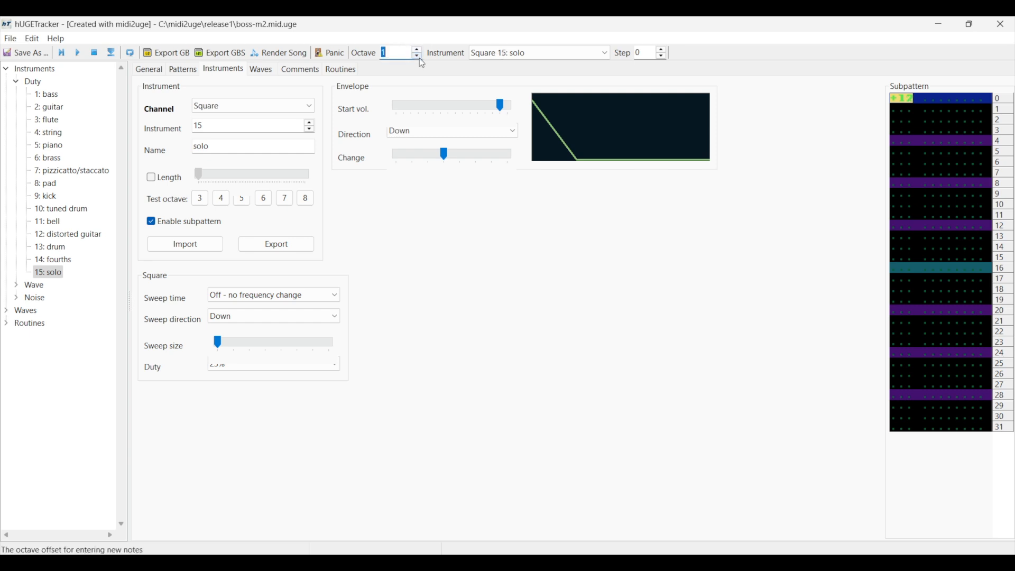
pyautogui.click(905, 105)
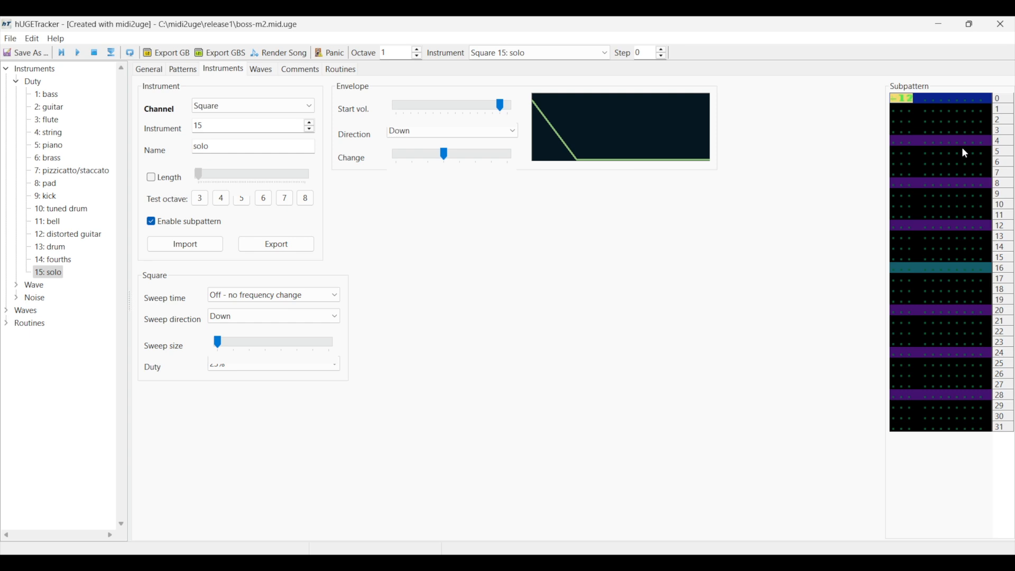
# - Fill rows 1 to 16 of the solo instrument's subpattern with the -12 note offset
pyautogui.press('Down')
pyautogui.press('q')
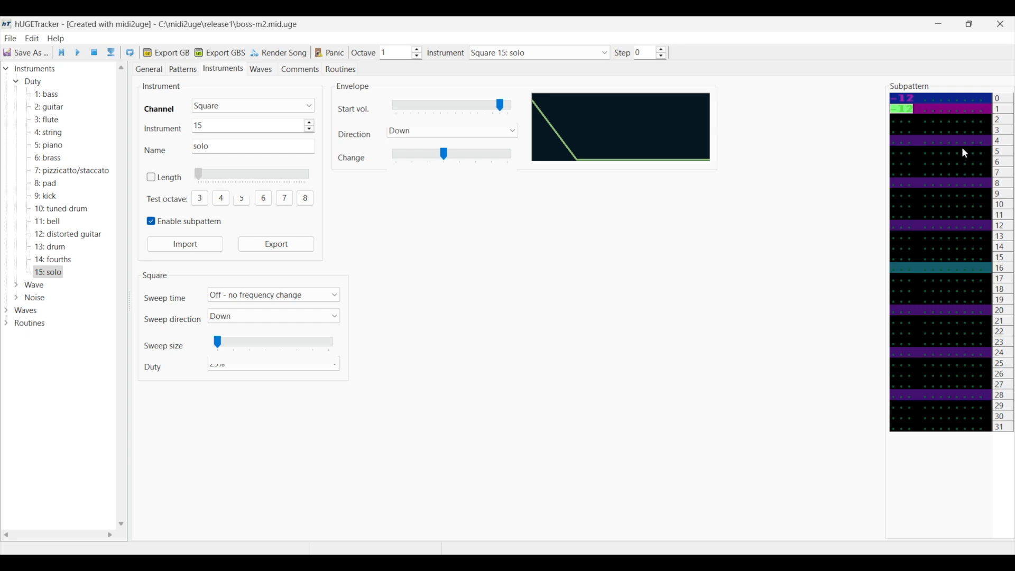
pyautogui.press('Down')
pyautogui.press('q')
pyautogui.press('Down')
pyautogui.press('q')
pyautogui.press('Down')
pyautogui.press('q')
pyautogui.press('Down')
pyautogui.press('q')
pyautogui.press('Down')
pyautogui.press('q')
pyautogui.press('Down')
pyautogui.press('q')
pyautogui.press('Down')
pyautogui.press('q')
pyautogui.press('Down')
pyautogui.press('q')
pyautogui.press('Down')
pyautogui.press('q')
pyautogui.press('Down')
pyautogui.press('q')
pyautogui.press('Down')
pyautogui.press('q')
pyautogui.press('Down')
pyautogui.press('q')
pyautogui.press('Down')
pyautogui.press('q')
pyautogui.press('Down')
pyautogui.press('q')
pyautogui.press('Down')
pyautogui.press('q')
# - Enter the J01 jump in row 16 of the solo instrument's subpattern
pyautogui.press('Down')
pyautogui.press('Right')
pyautogui.press('Right')
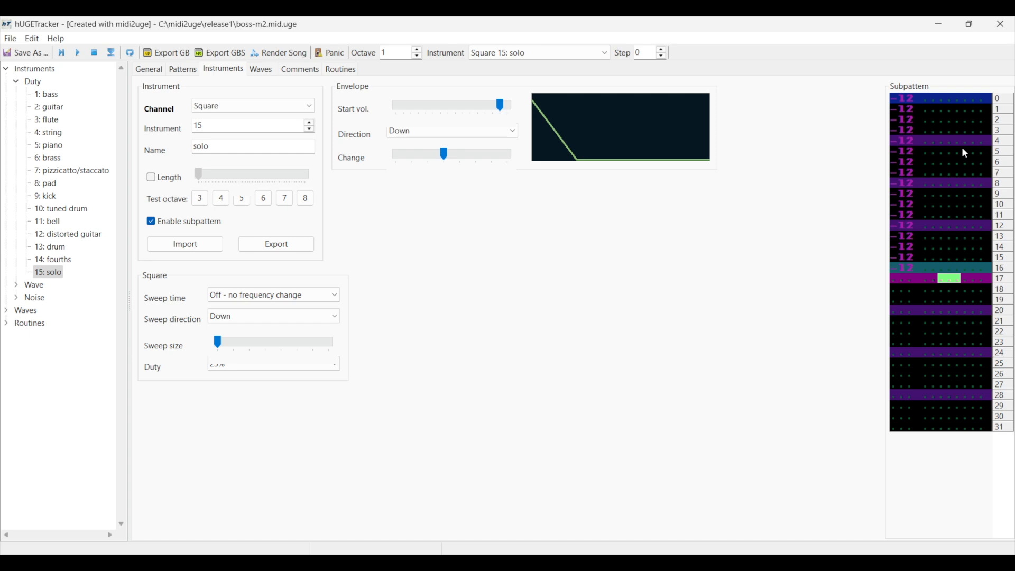
pyautogui.press('Up')
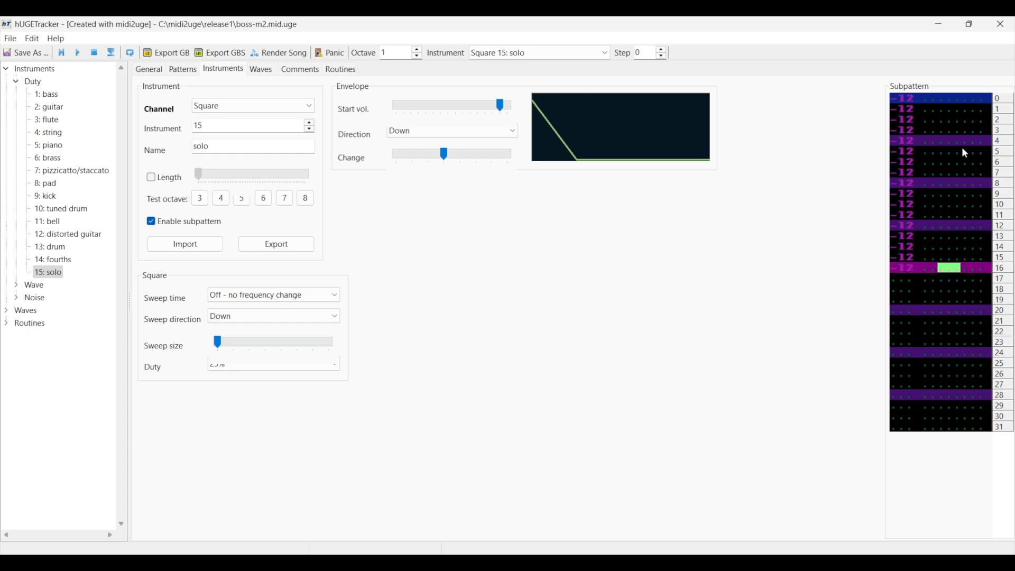
pyautogui.write('j01')
pyautogui.click(901, 100)
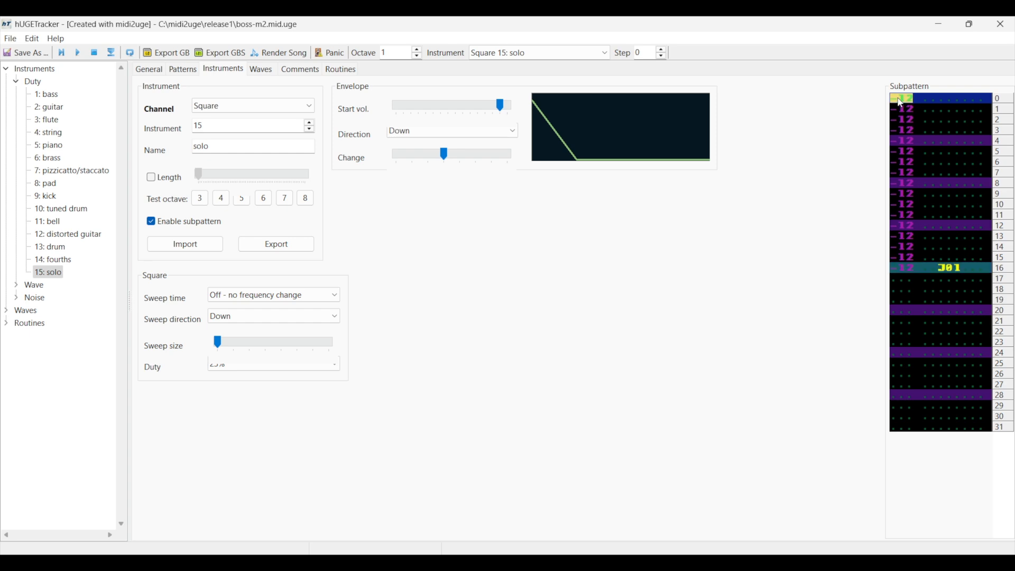
pyautogui.moveTo(900, 103); pyautogui.dragTo(914, 263)
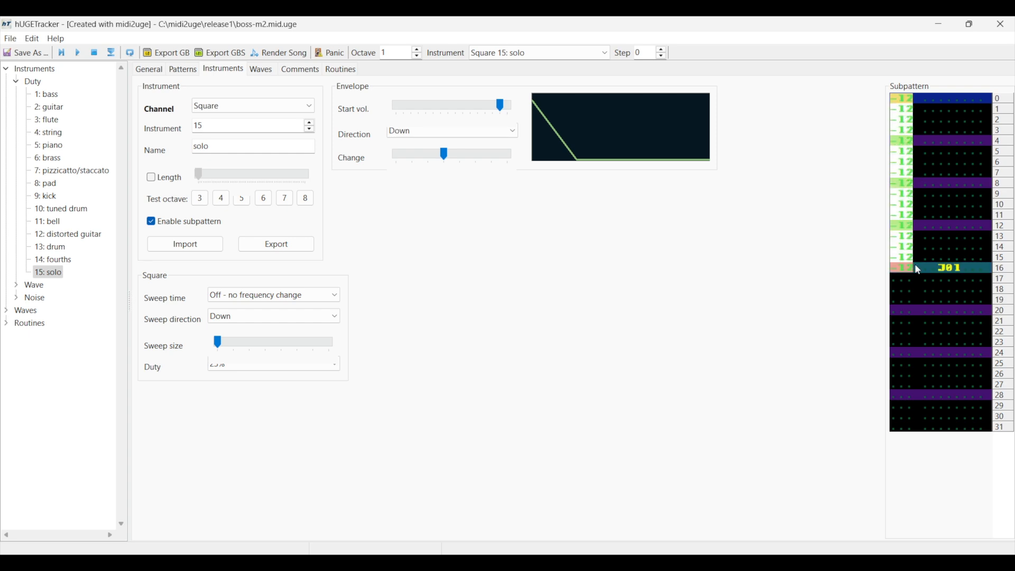
pyautogui.click(947, 272)
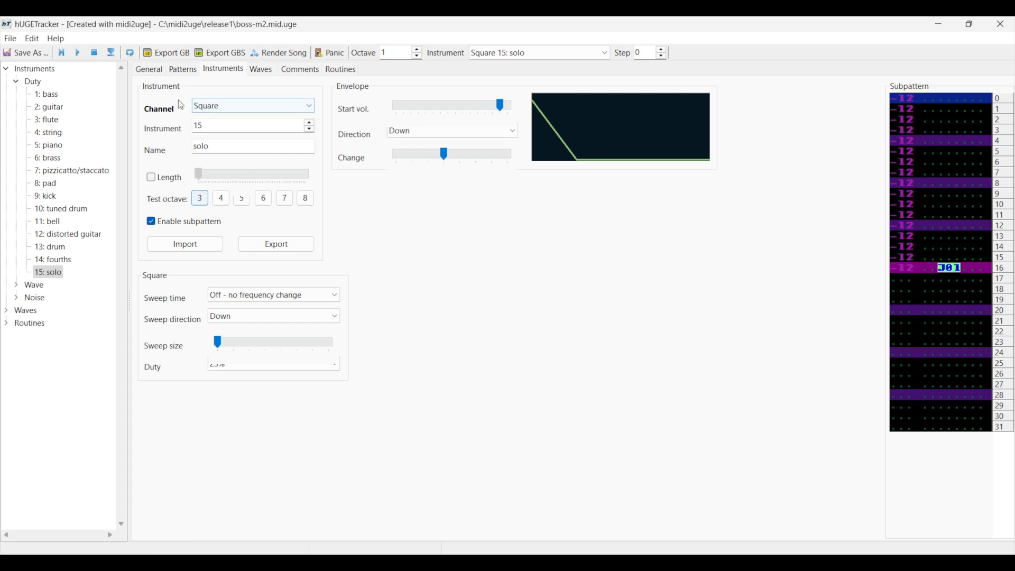
# - Play the song to hear the solo subpattern on Duty 1, stop it, and look through the patterns of all order rows
pyautogui.click(183, 70)
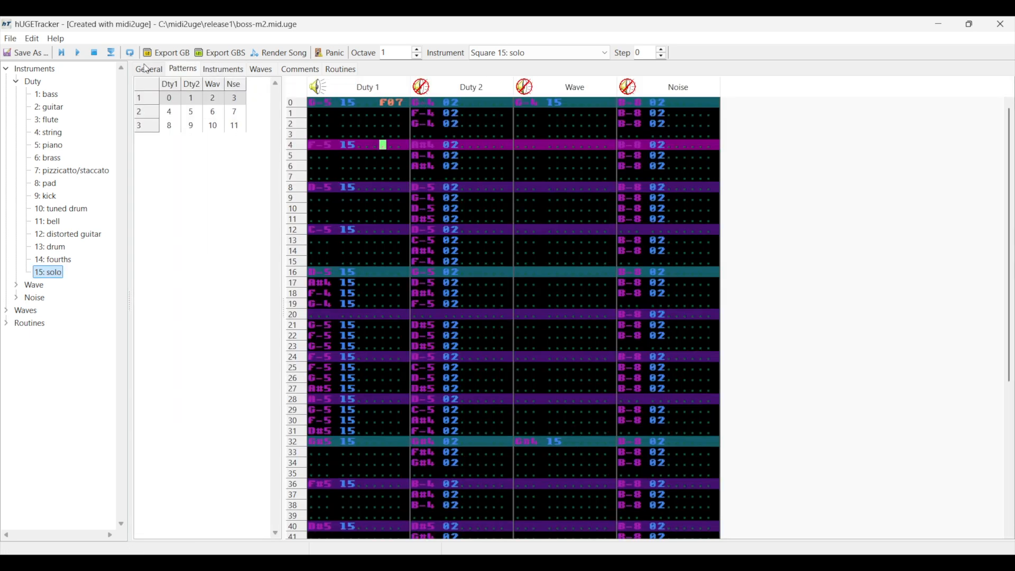
pyautogui.click(76, 57)
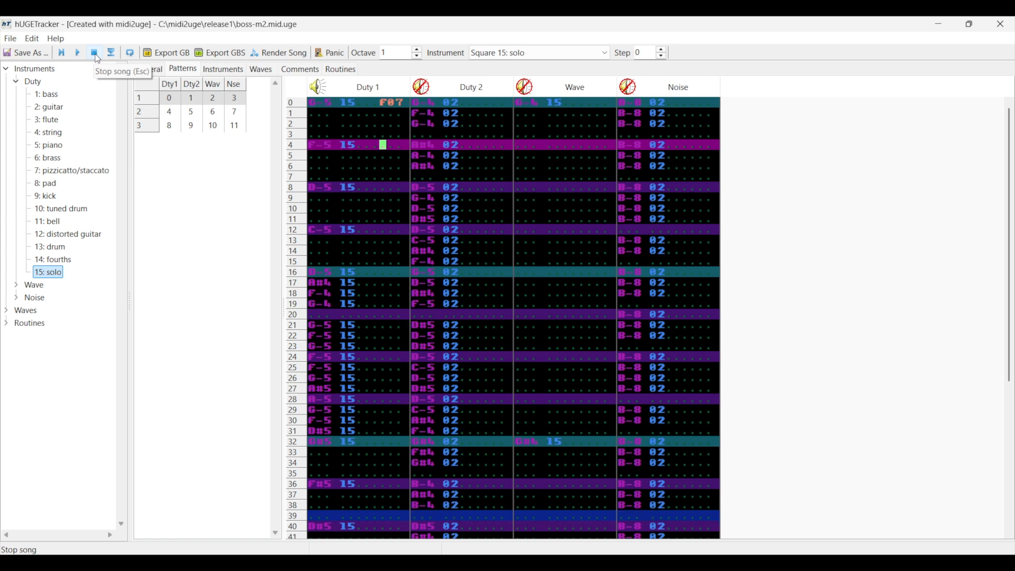
pyautogui.click(96, 55)
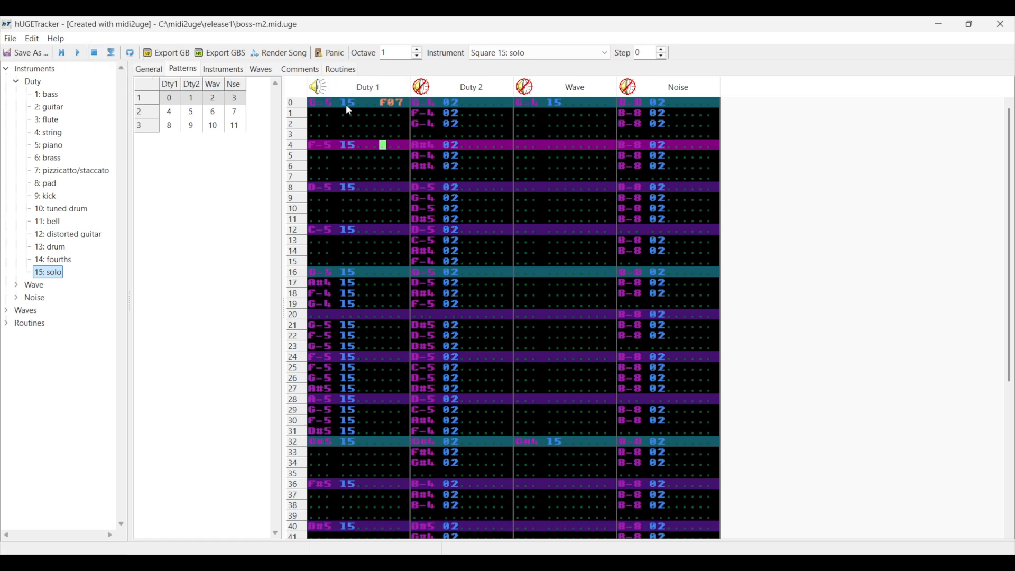
pyautogui.click(174, 113)
pyautogui.click(173, 126)
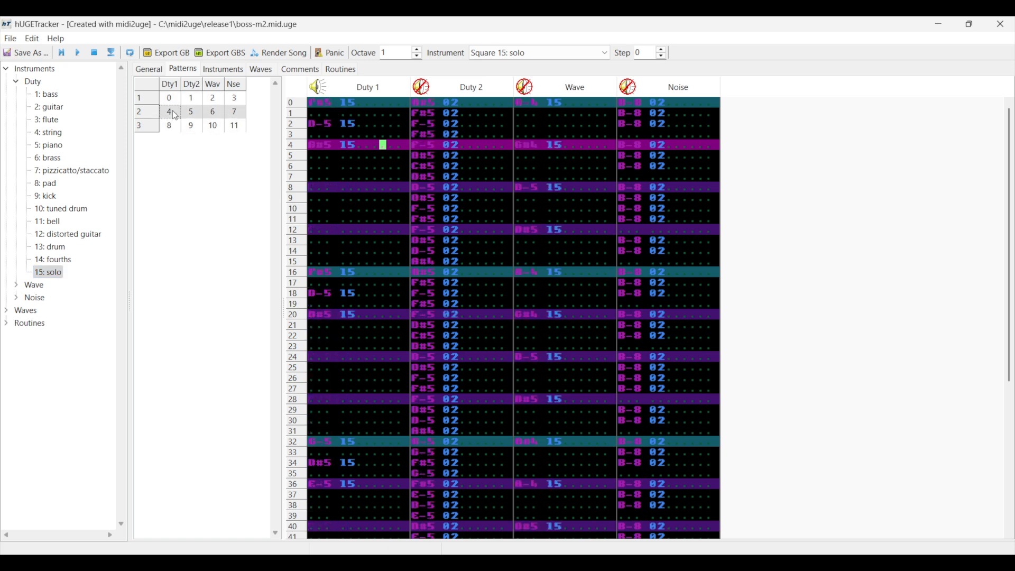
pyautogui.click(154, 99)
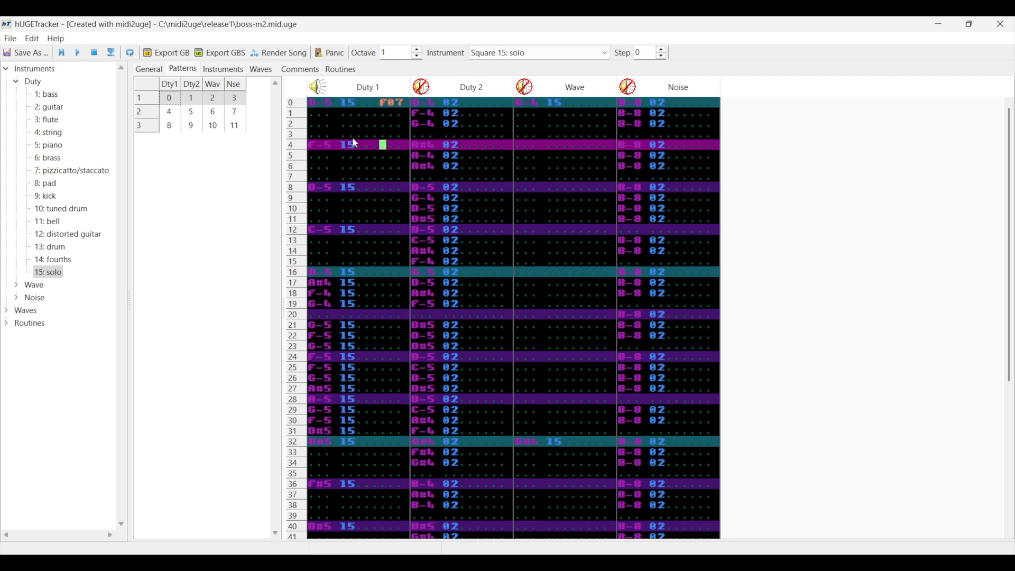
# - Erase rows 0 to 16 of duty instrument 15 (solo)'s subpattern and disable that subpattern
pyautogui.doubleClick(47, 272)
pyautogui.moveTo(899, 99); pyautogui.dragTo(1010, 274)
pyautogui.press('Delete')
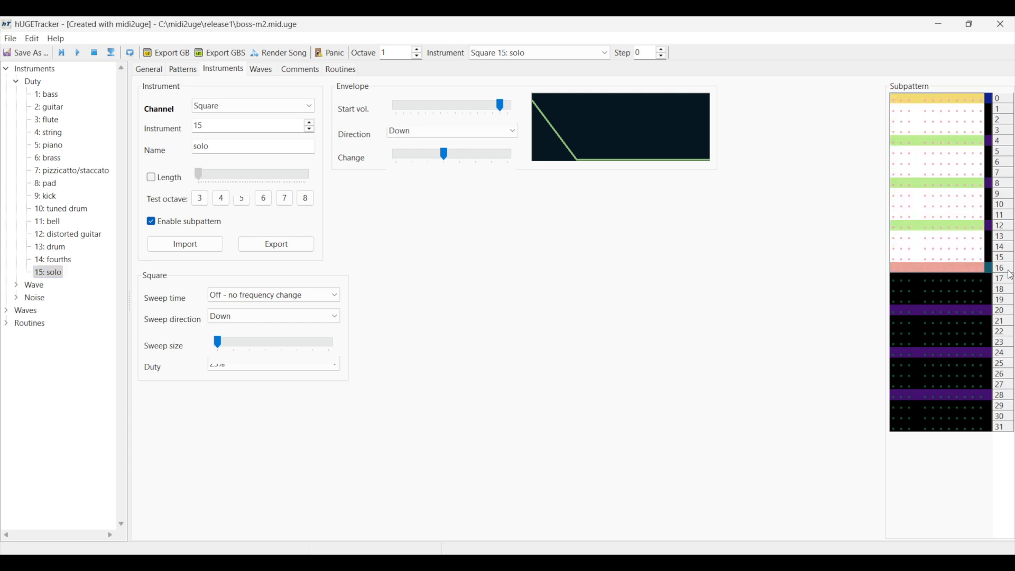
pyautogui.click(153, 222)
# - Unmute Duty 2 and play the song from the start to hear it together with Duty 1, then stop playback
pyautogui.click(183, 69)
pyautogui.click(420, 90)
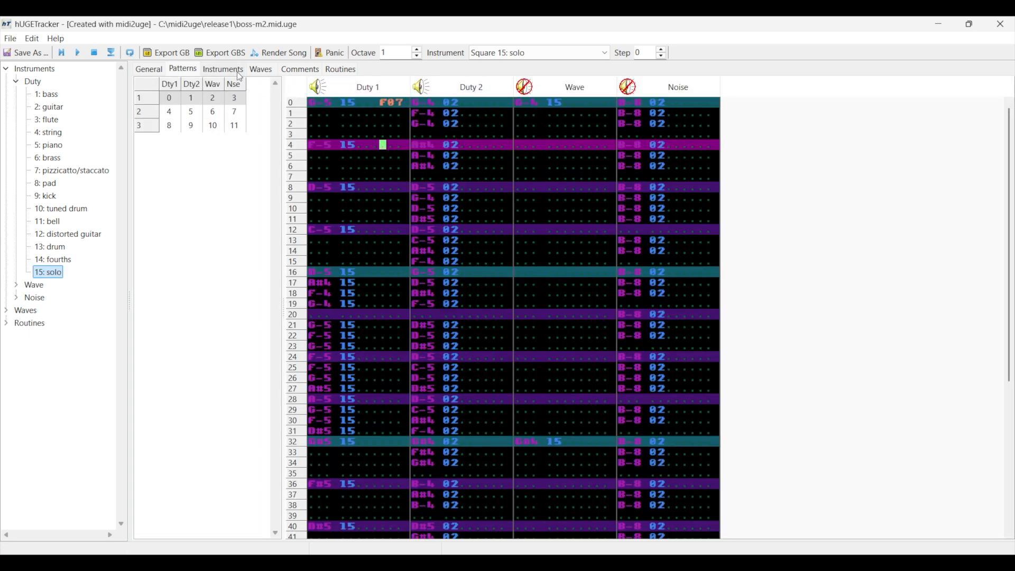
pyautogui.click(62, 55)
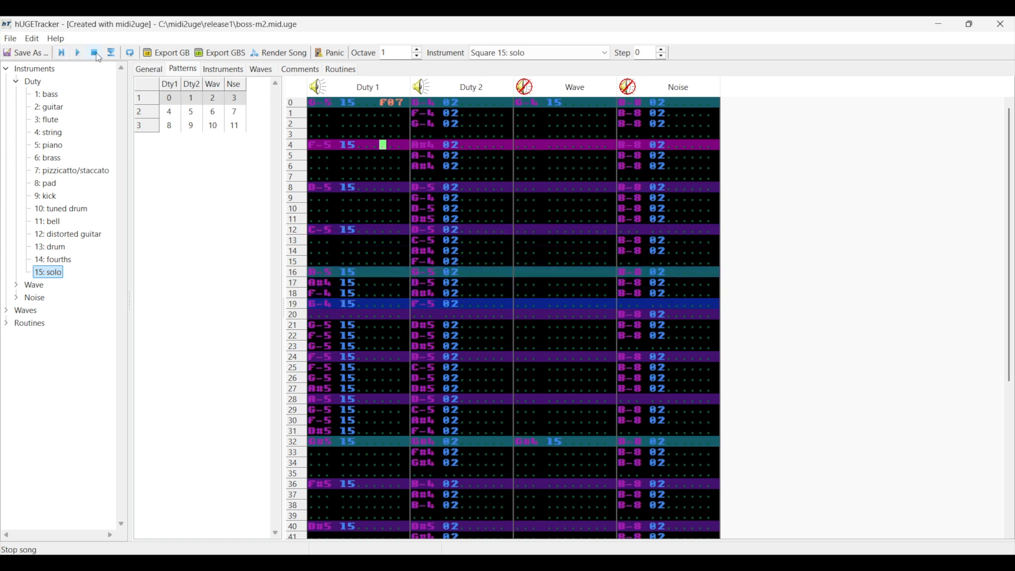
pyautogui.click(95, 53)
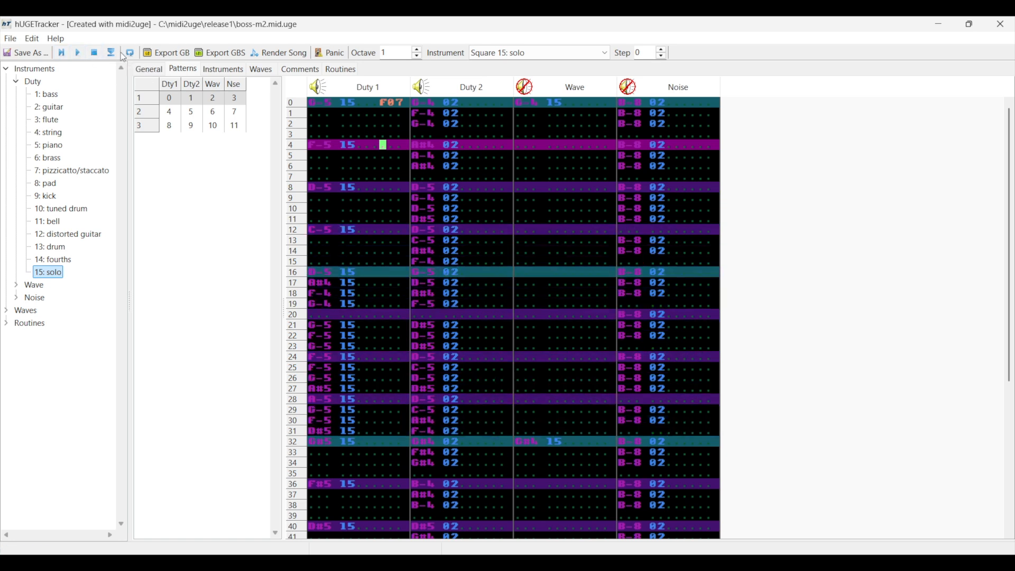
# - Isolate the Wave channel by unmuting it and muting Duty 1 and Duty 2, play the song from the start, then stop playback
pyautogui.click(525, 88)
pyautogui.click(421, 89)
pyautogui.click(318, 87)
pyautogui.click(59, 54)
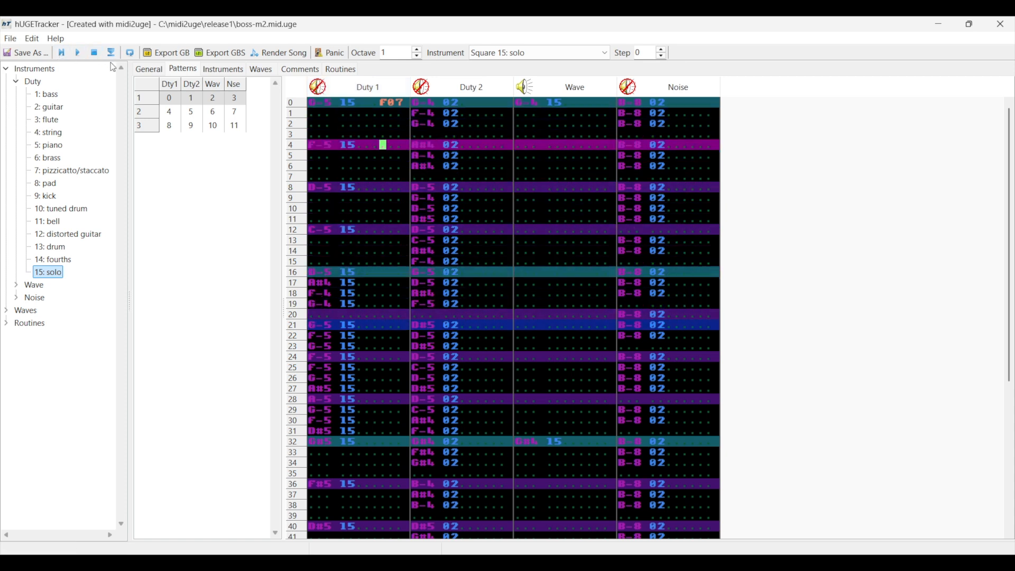
pyautogui.scroll(-5, 470, 353)
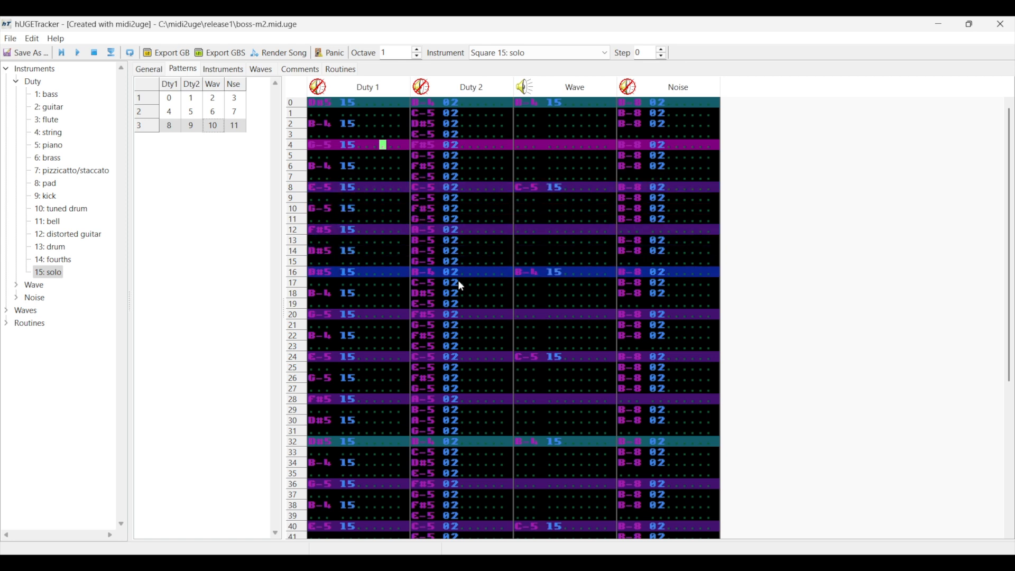
pyautogui.click(99, 55)
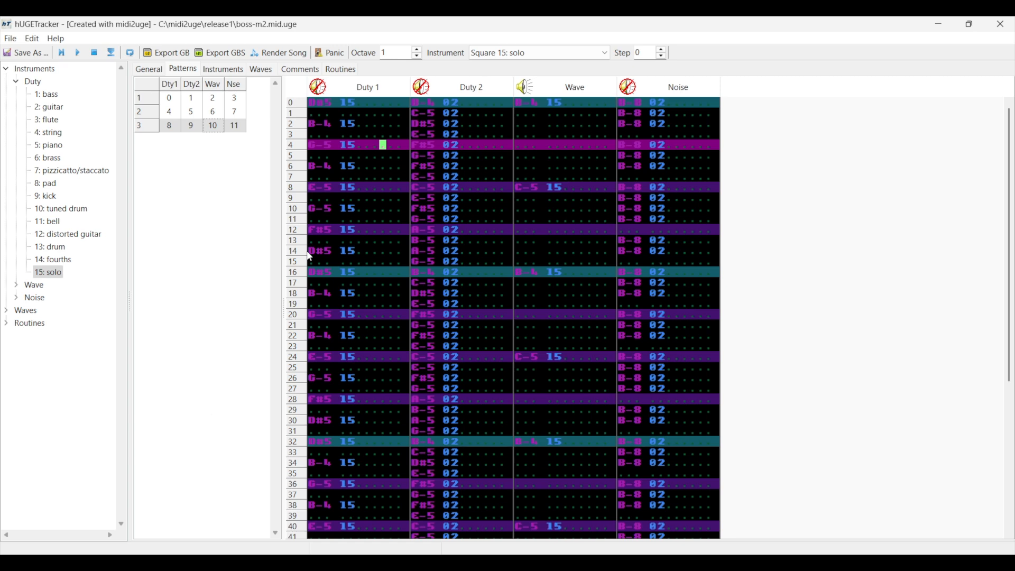
# - Examine the waveform and subpattern of wave instrument 15 (solo), then return to the patterns
pyautogui.doubleClick(28, 287)
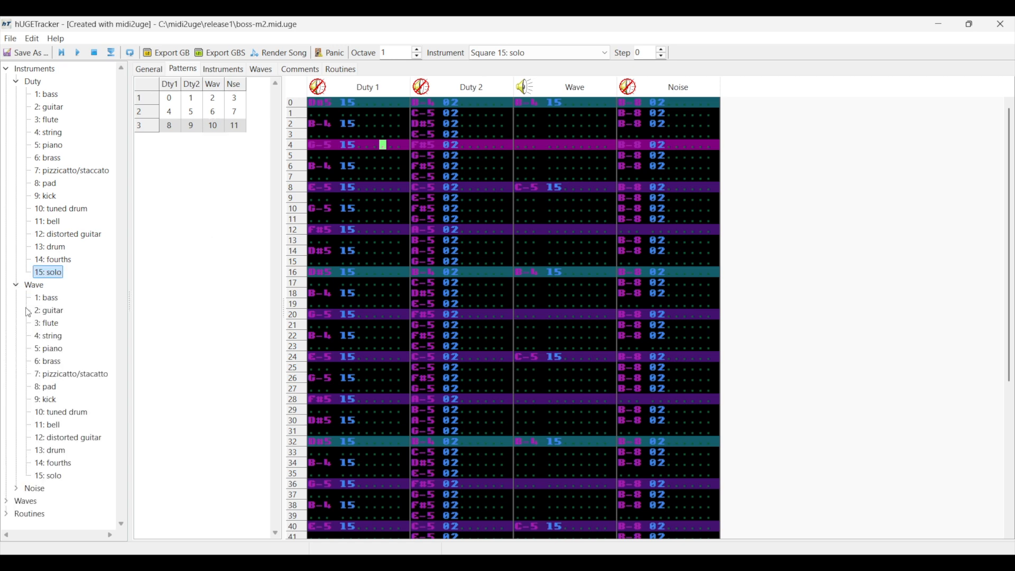
pyautogui.click(46, 477)
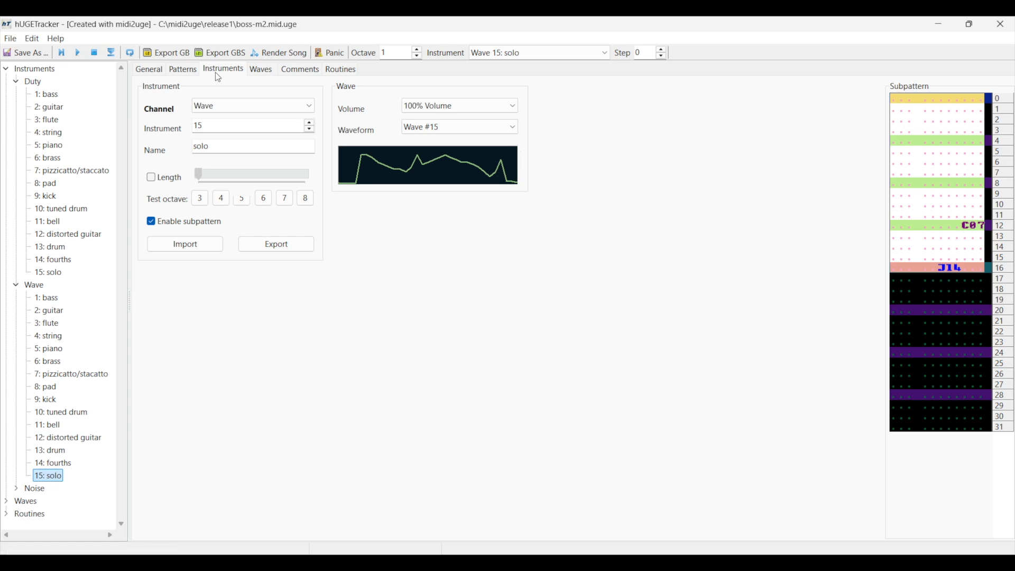
pyautogui.click(182, 69)
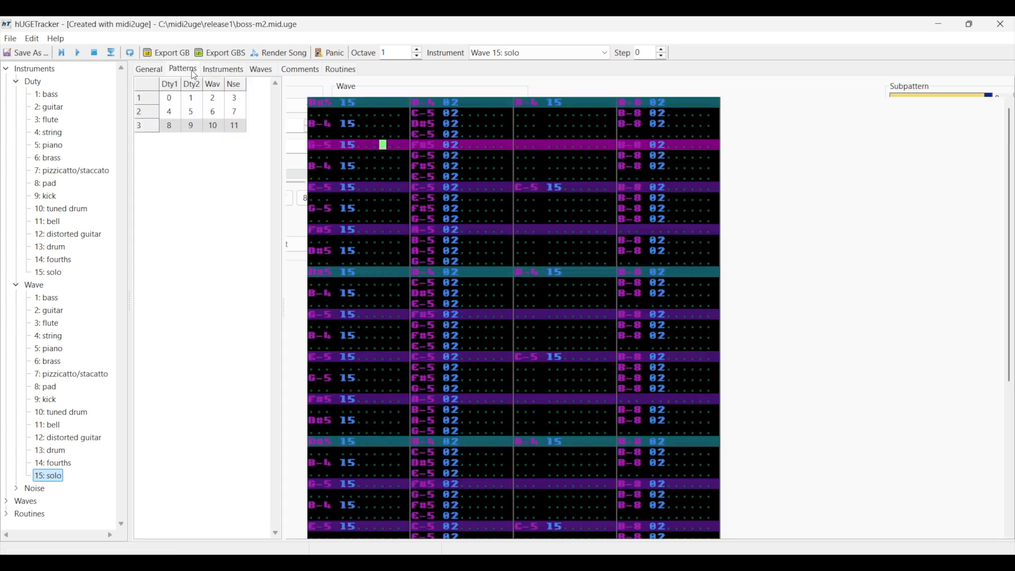
# - Transpose the Wave channel's notes in order row 3 (pattern 10) down one octave
pyautogui.click(522, 103)
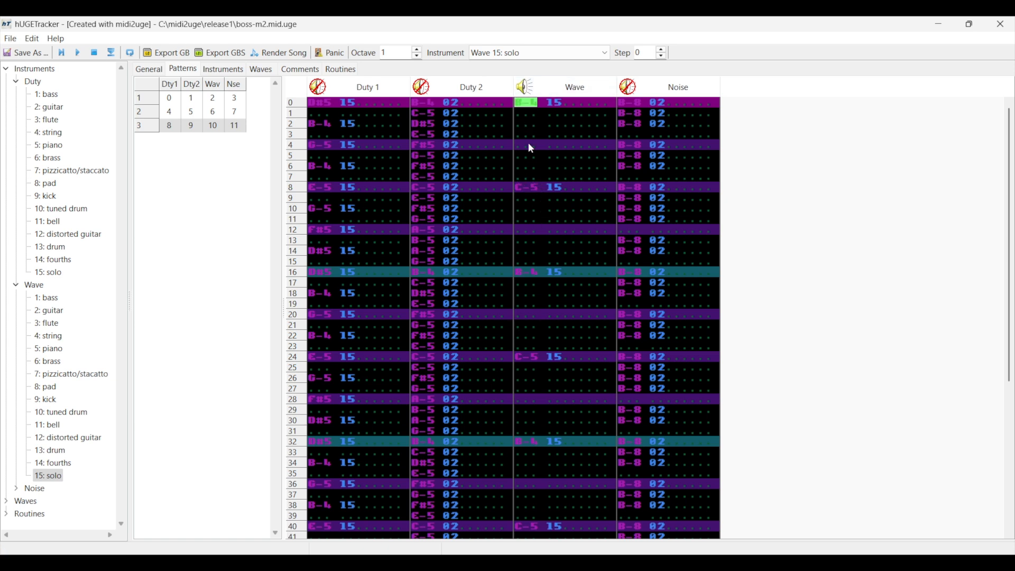
pyautogui.scroll(-7, 536, 193)
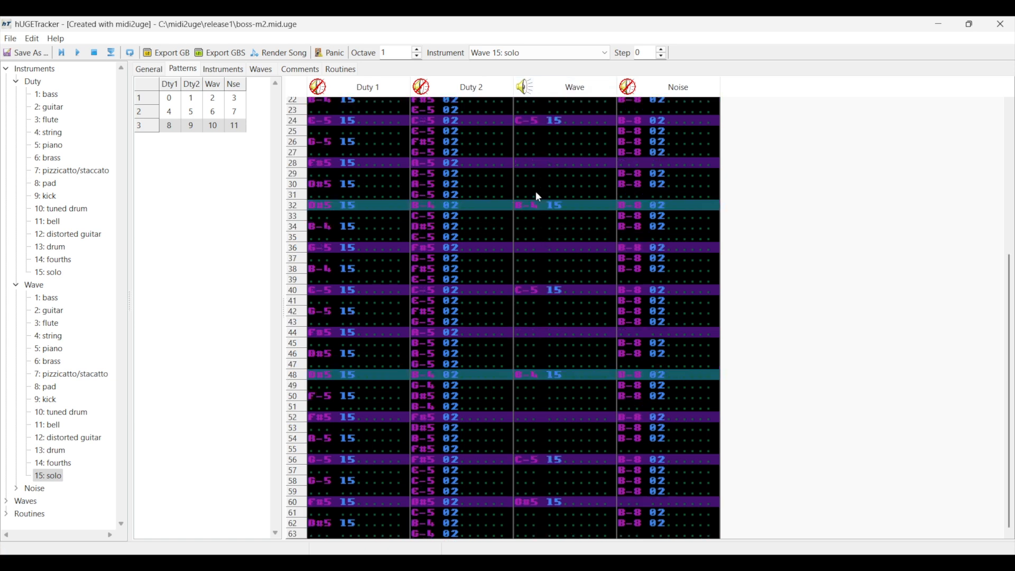
pyautogui.keyDown('shift'); pyautogui.click(585, 519); pyautogui.keyUp('shift')
pyautogui.scroll(7, 572, 303)
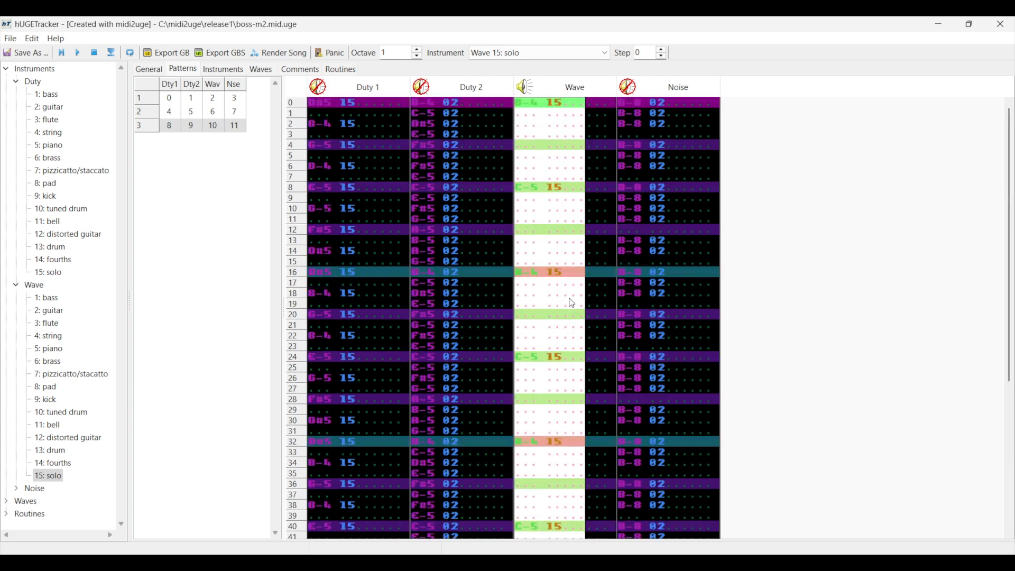
pyautogui.rightClick(561, 276)
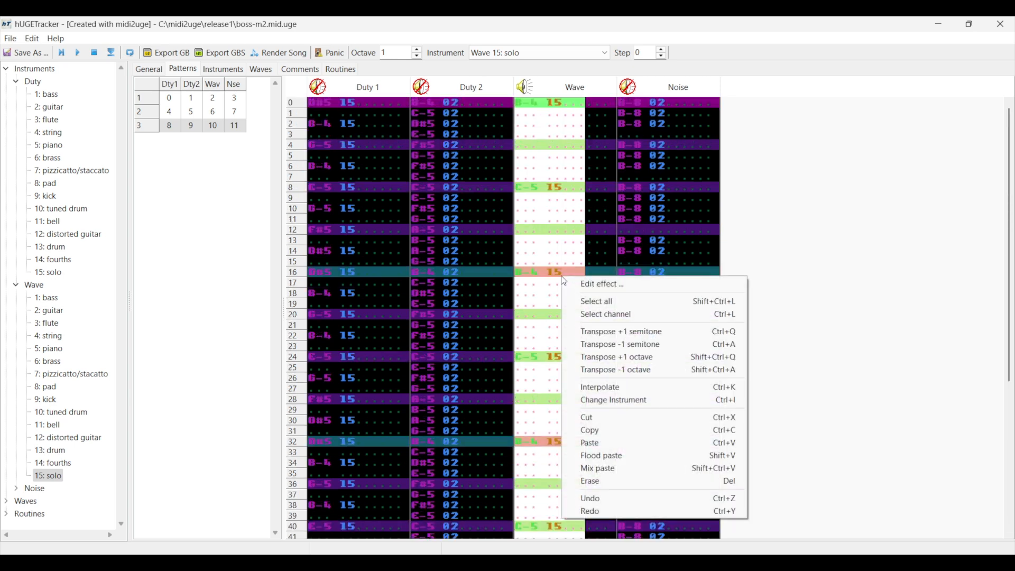
pyautogui.click(606, 376)
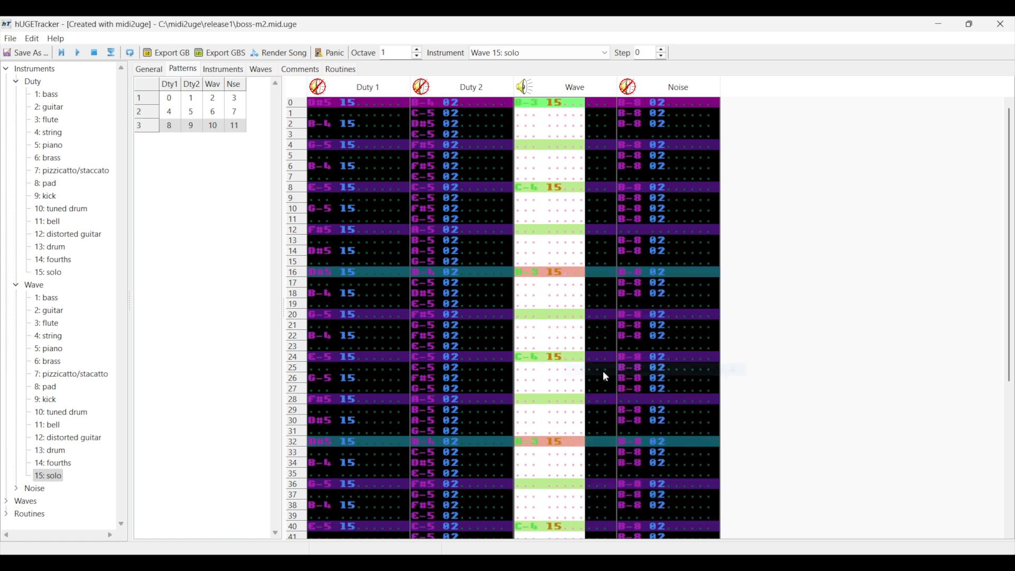
# - Transpose the Wave channel's notes in order row 2 (pattern 6) down one octave
pyautogui.click(213, 113)
pyautogui.click(536, 166)
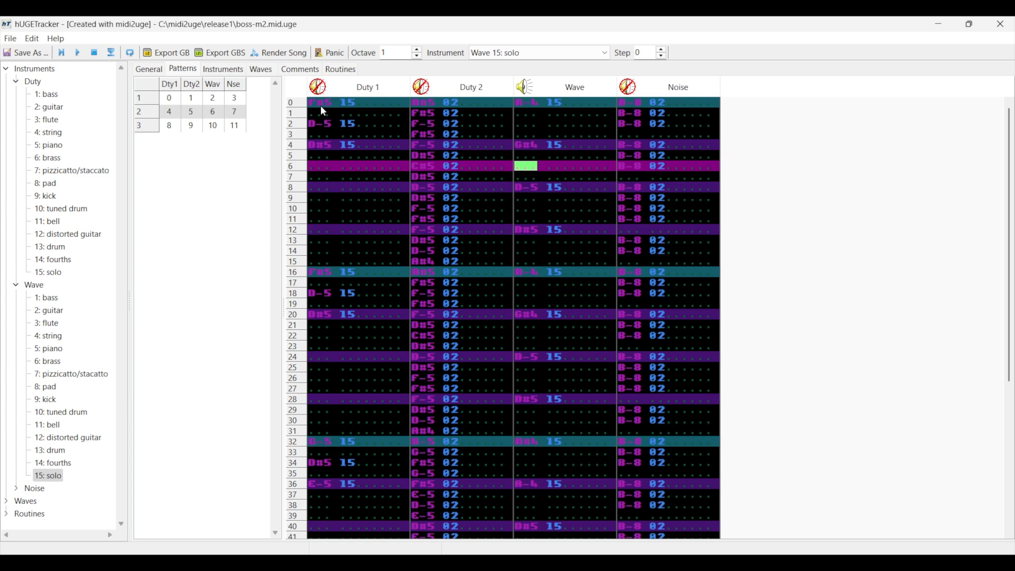
pyautogui.click(524, 101)
pyautogui.scroll(-8, 599, 359)
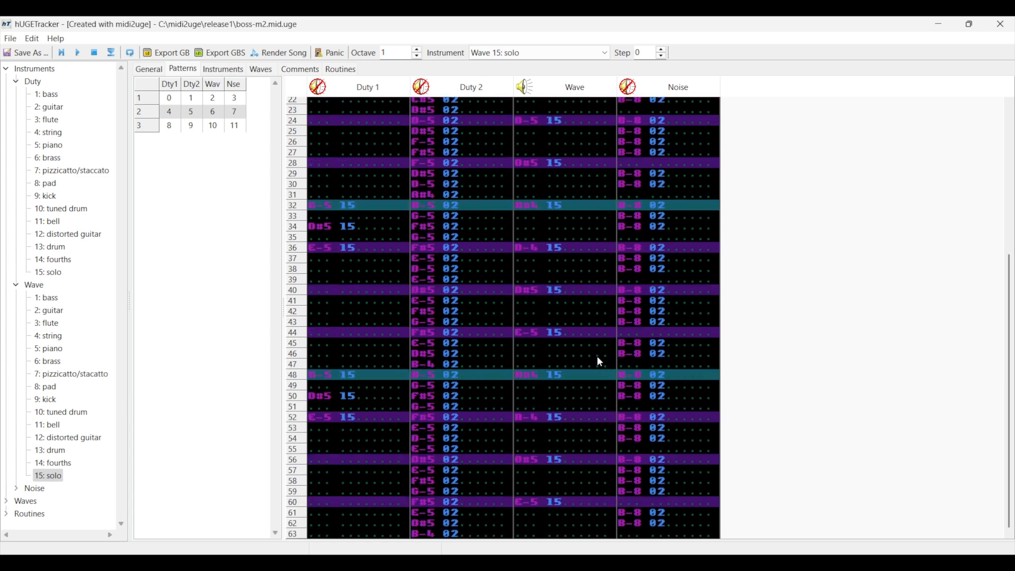
pyautogui.keyDown('shift'); pyautogui.click(584, 524); pyautogui.keyUp('shift')
pyautogui.rightClick(548, 318)
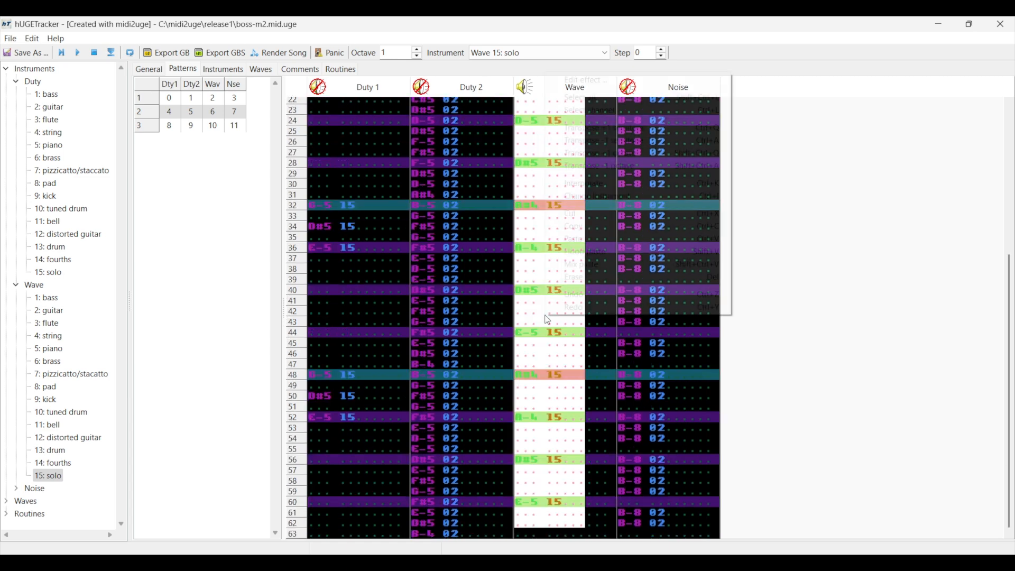
pyautogui.click(604, 165)
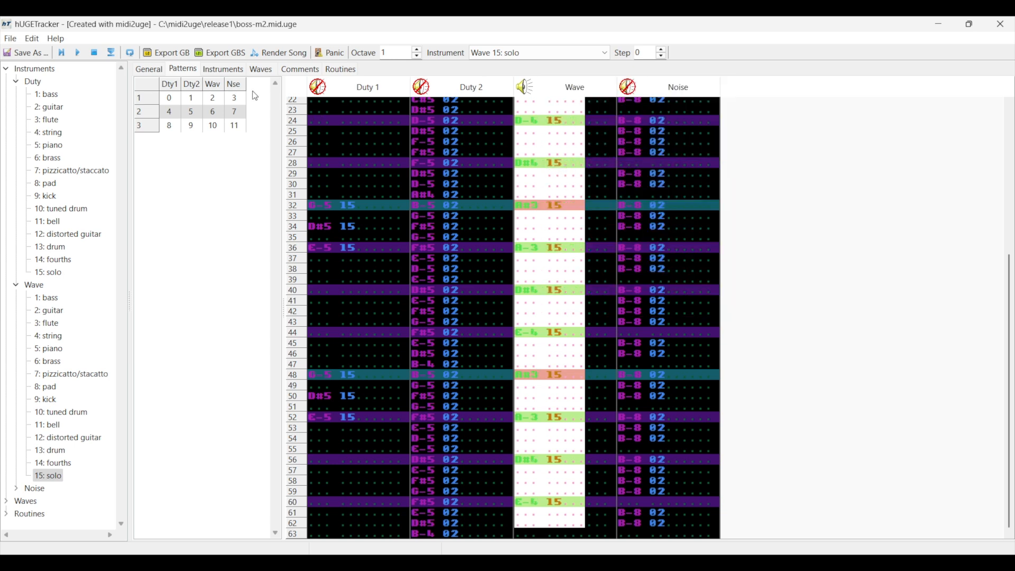
# - Transpose rows 0 to 32 of the Wave channel in order row 1 (pattern 2) down one octave
pyautogui.click(213, 98)
pyautogui.click(521, 140)
pyautogui.scroll(7, 522, 152)
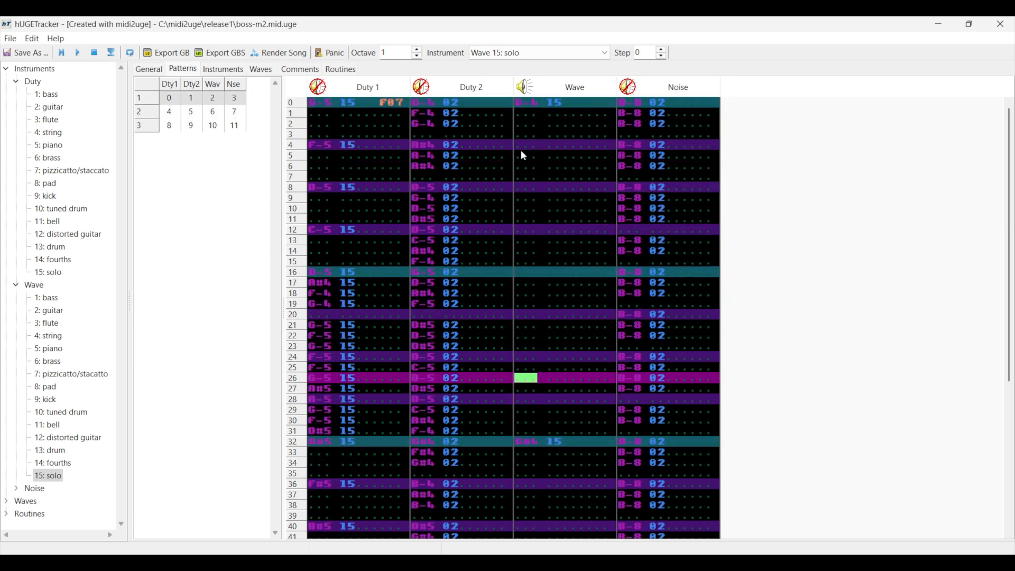
pyautogui.keyDown('shift'); pyautogui.click(574, 444); pyautogui.keyUp('shift')
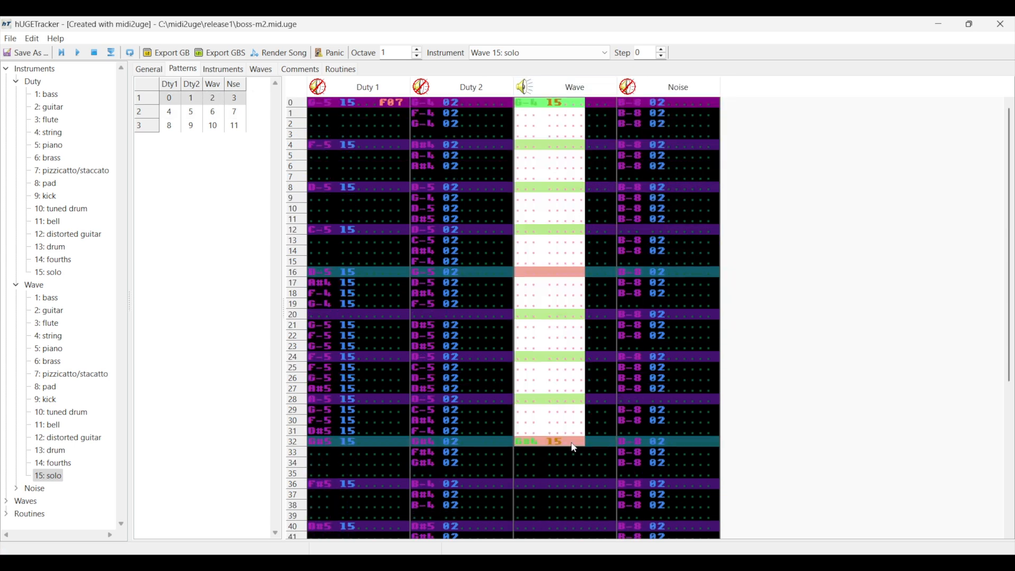
pyautogui.rightClick(540, 290)
pyautogui.click(592, 379)
pyautogui.click(404, 241)
# - Play the song from the start to hear the transposed Wave channel, then stop playback
pyautogui.click(63, 55)
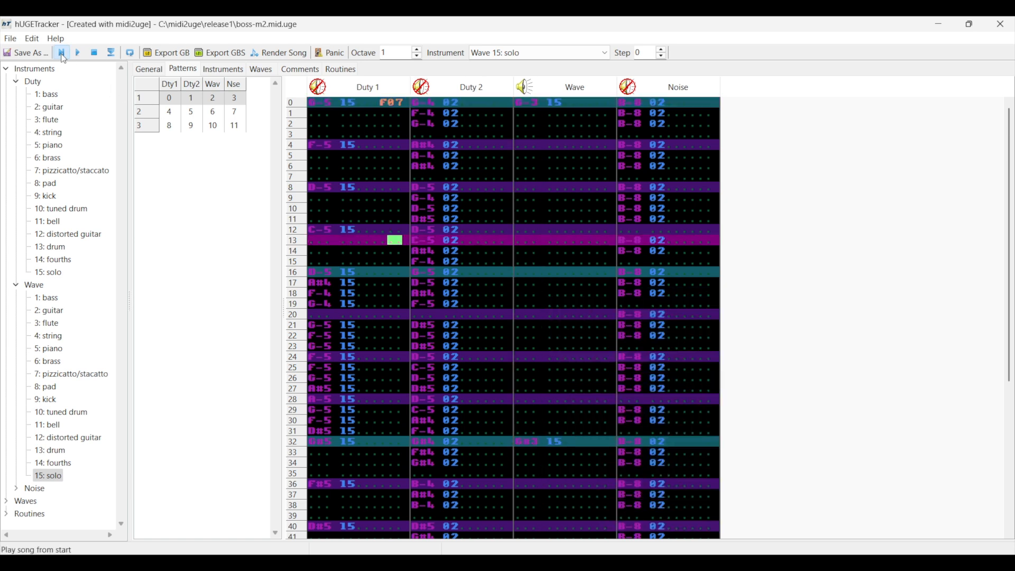
pyautogui.click(214, 114)
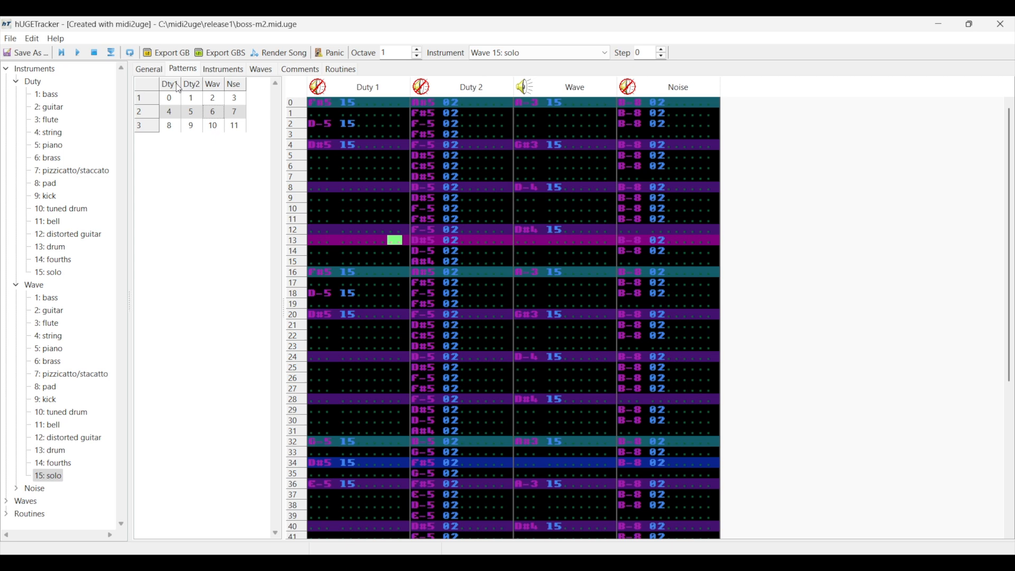
pyautogui.click(103, 54)
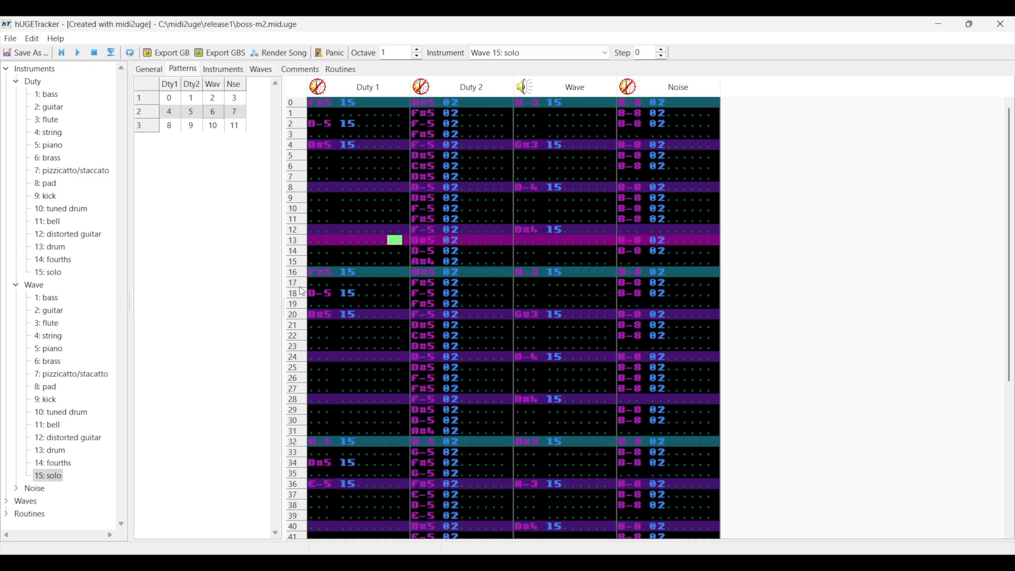
# - Set the waveform of wave instrument 15 (solo) to Wave #0 and play the song from the start
pyautogui.doubleClick(46, 479)
pyautogui.click(432, 129)
pyautogui.click(433, 129)
pyautogui.scroll(1, 433, 129)
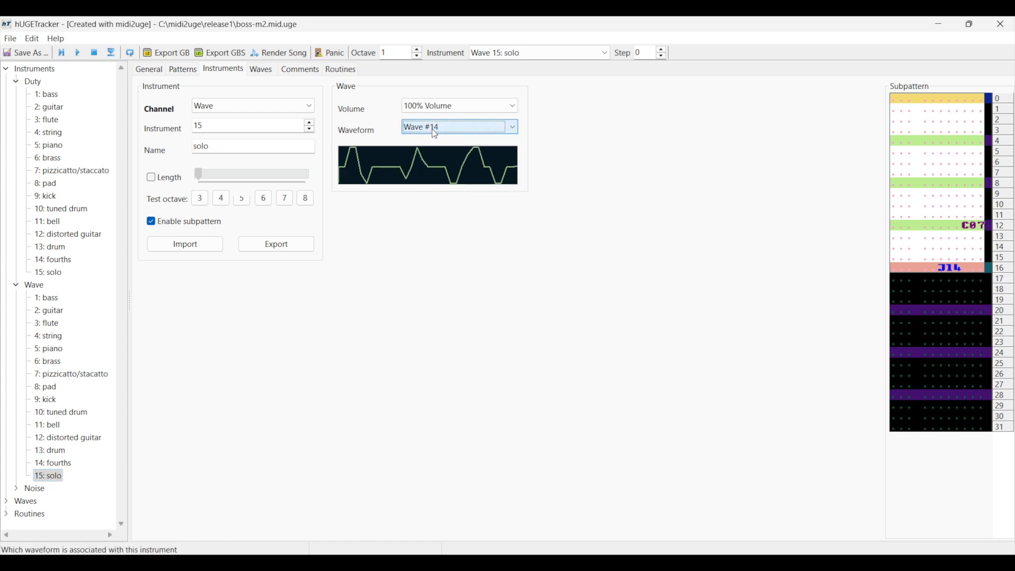
pyautogui.scroll(6, 432, 129)
pyautogui.scroll(6, 433, 129)
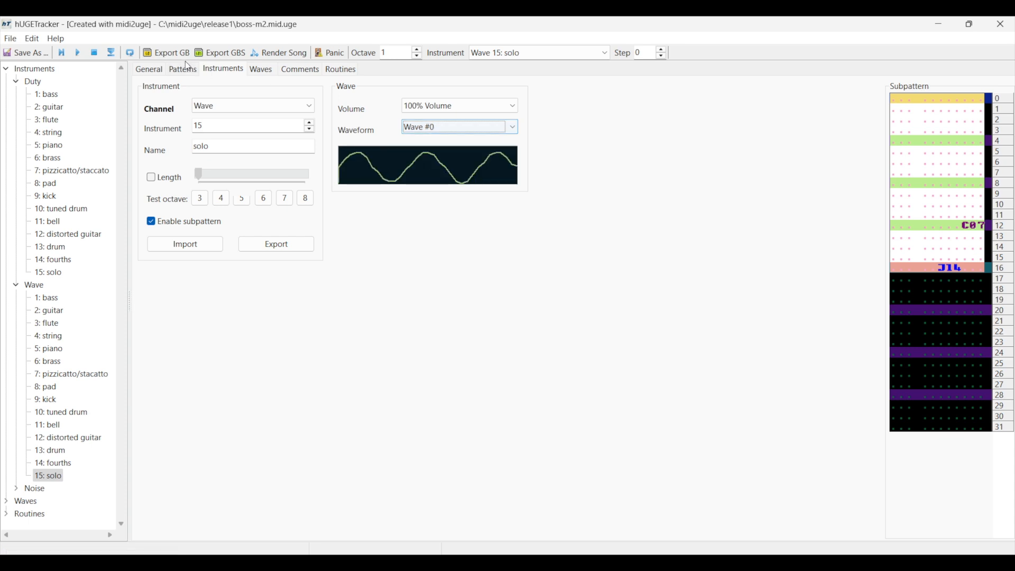
pyautogui.click(60, 53)
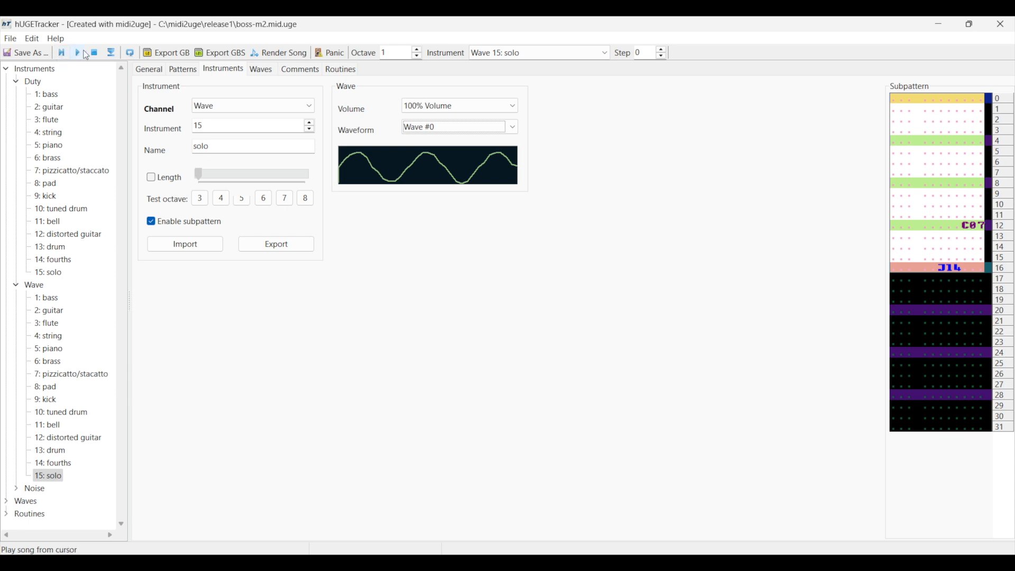
# - Unmute Duty 1 and Duty 2, play the song from the start together with the Wave channel, then stop playback
pyautogui.click(186, 71)
pyautogui.click(317, 87)
pyautogui.click(424, 88)
pyautogui.click(61, 53)
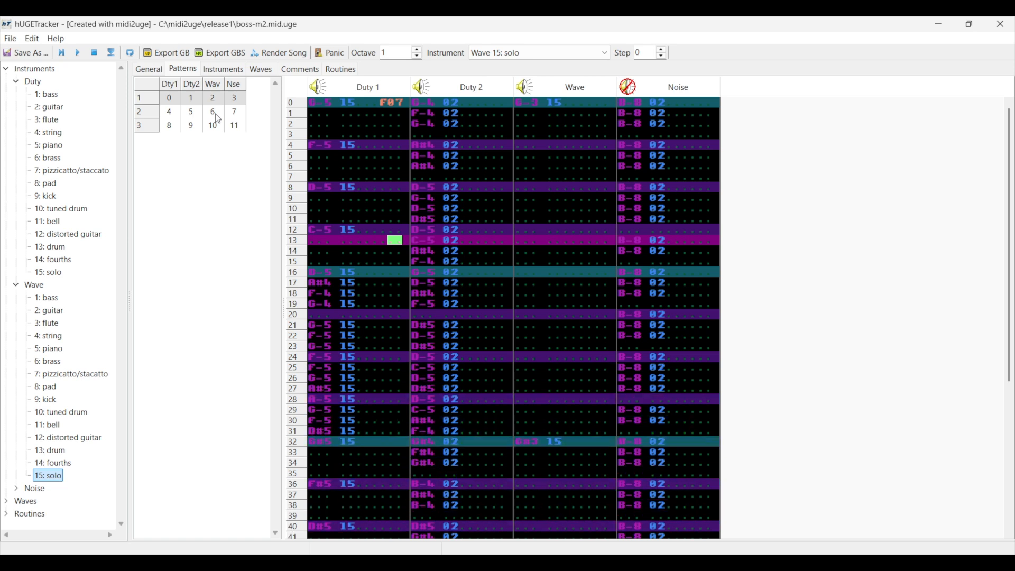
pyautogui.click(95, 53)
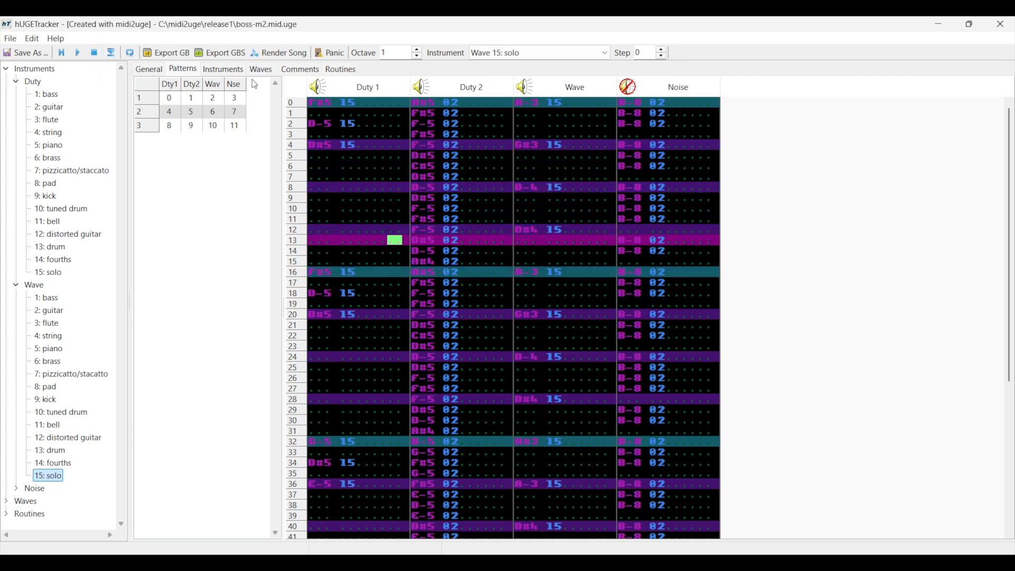
# - Redraw Wave 0 freehand to about 7ACDD385211368BDDCBEEEE1411111B8, and play the song with the new waveform before stopping playback
pyautogui.click(272, 75)
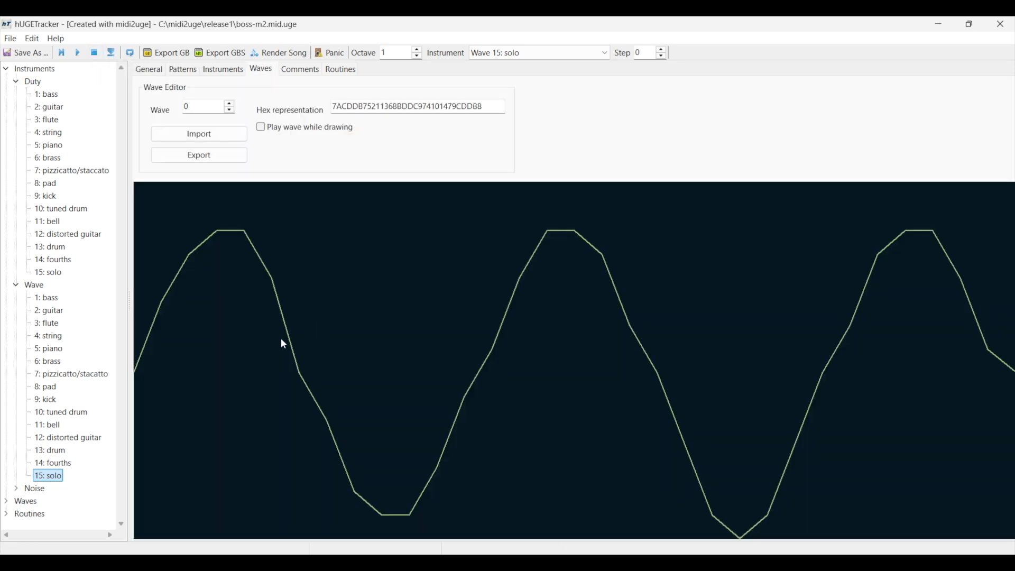
pyautogui.moveTo(288, 342); pyautogui.dragTo(265, 482)
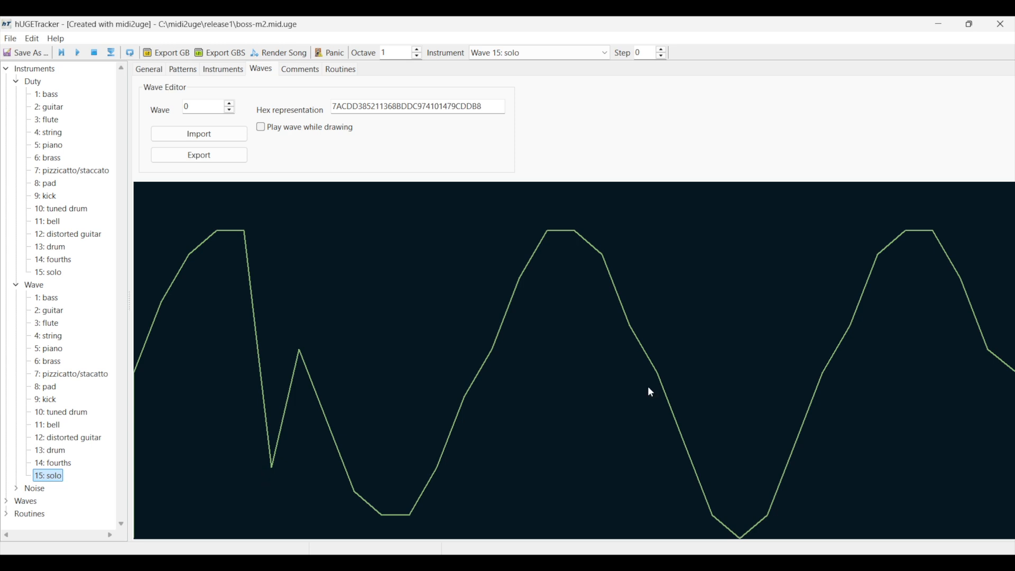
pyautogui.moveTo(645, 378)
pyautogui.mouseDown()
pyautogui.moveTo(668, 215)
pyautogui.moveTo(740, 206)
pyautogui.mouseUp()
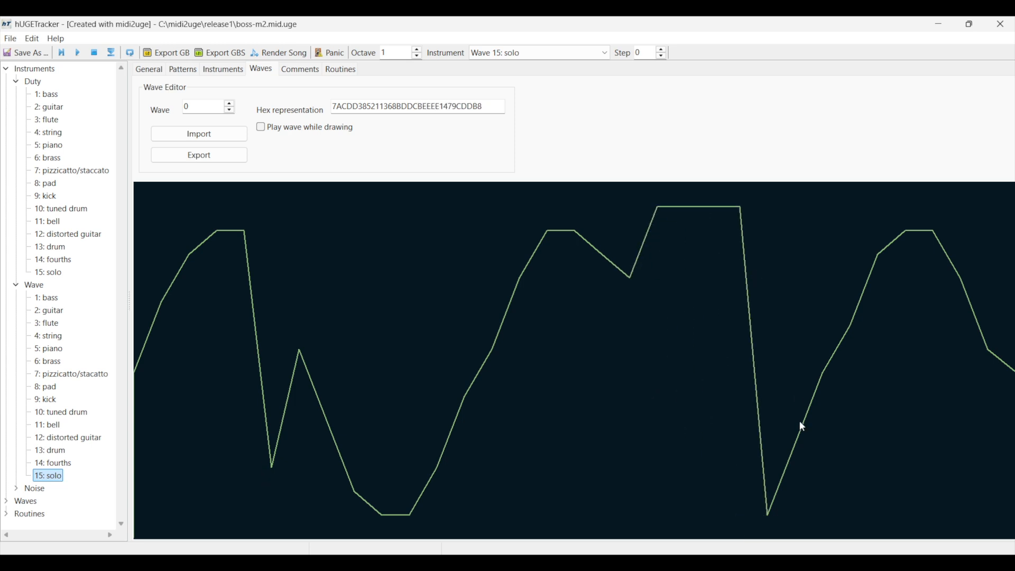
pyautogui.moveTo(831, 508); pyautogui.dragTo(945, 524)
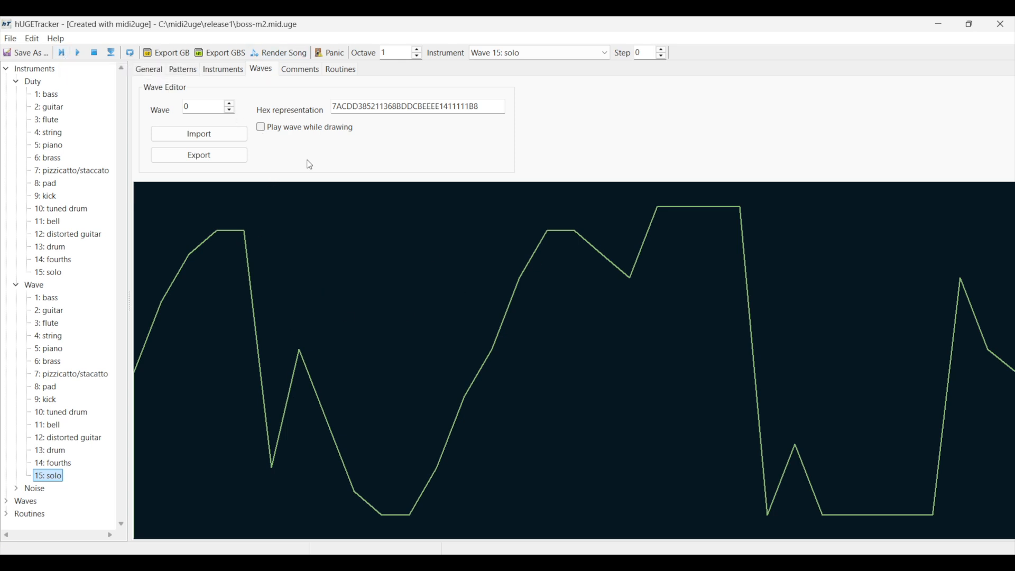
pyautogui.click(72, 57)
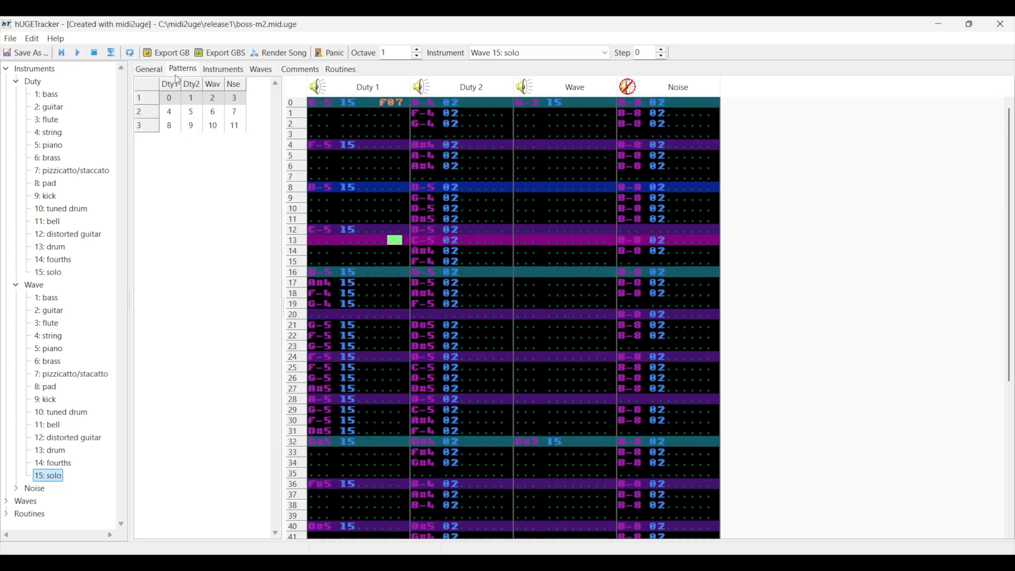
pyautogui.click(96, 54)
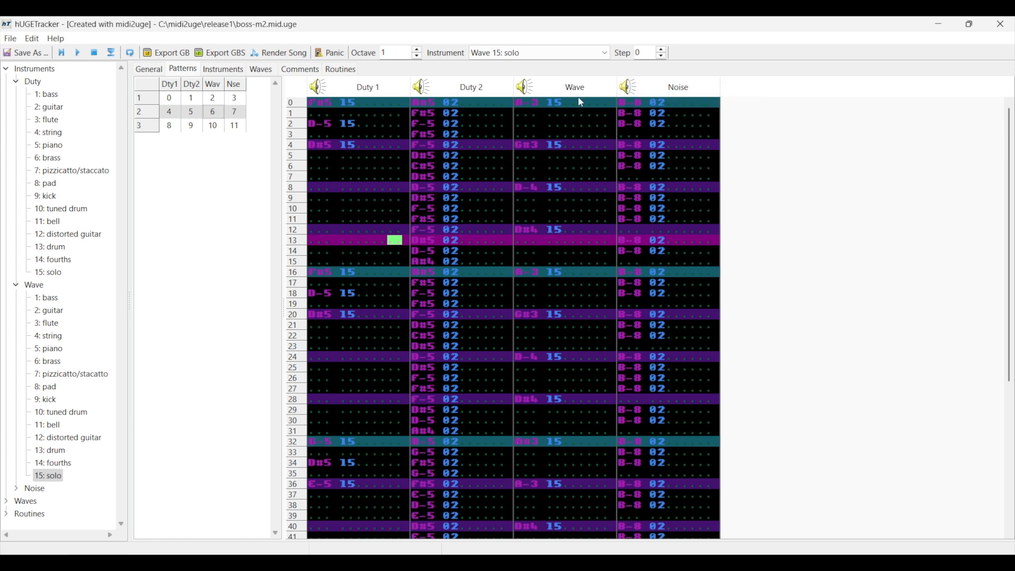
# - Select the Noise note at row 0 of order row 1 and choose Noise 2: hat as the current instrument
pyautogui.click(236, 99)
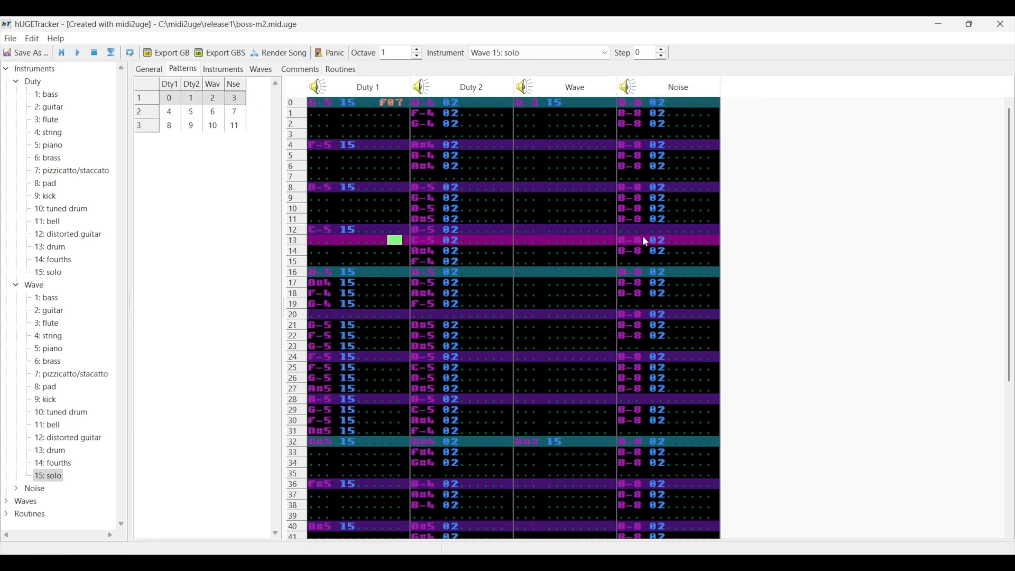
pyautogui.click(636, 100)
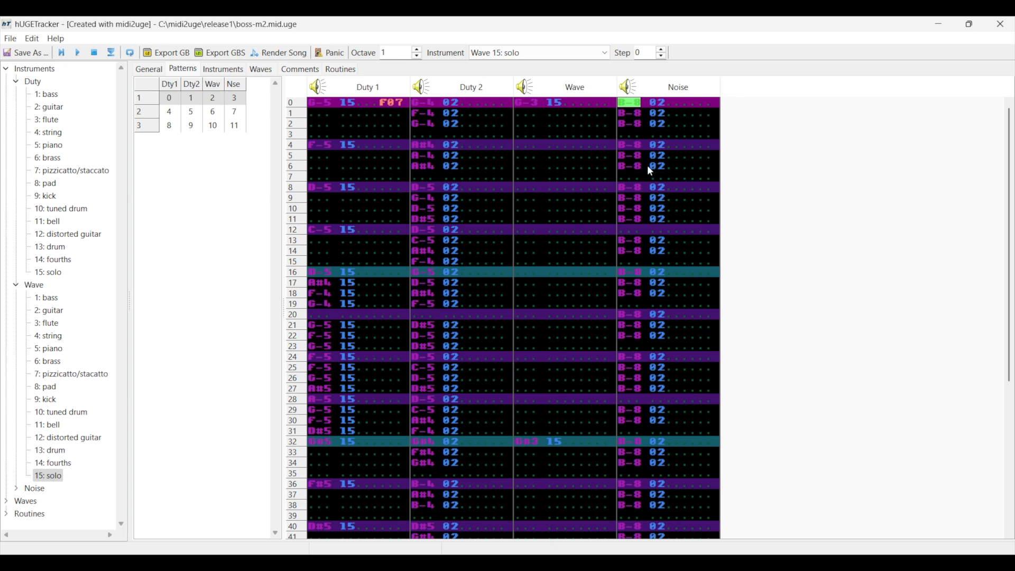
pyautogui.click(605, 53)
pyautogui.click(604, 55)
pyautogui.click(606, 55)
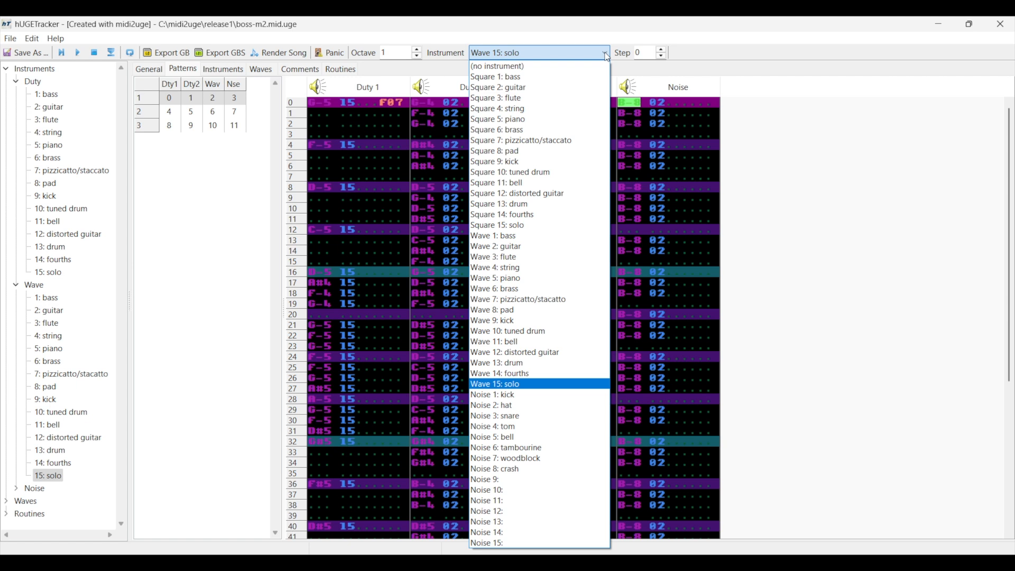
pyautogui.click(606, 55)
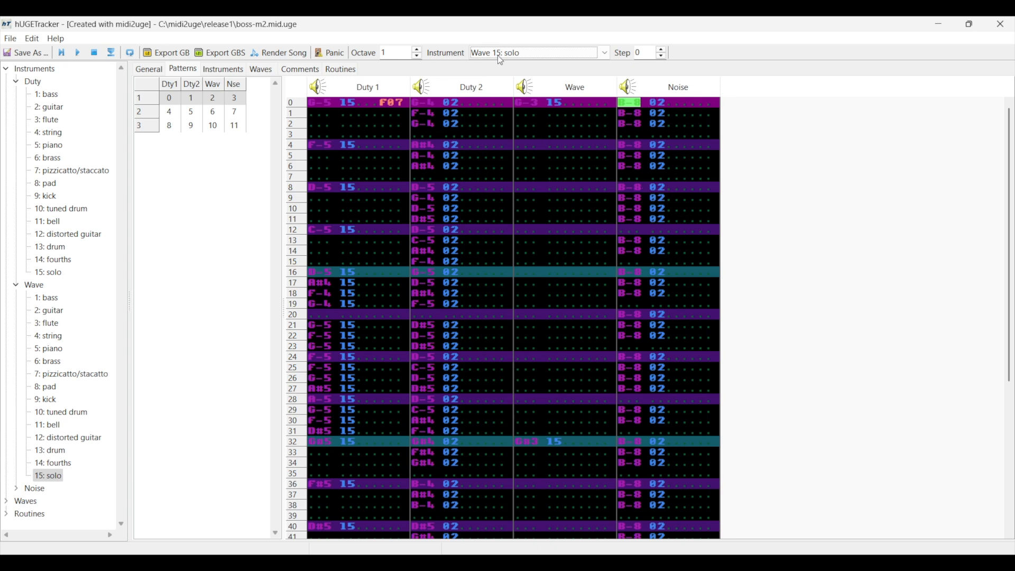
pyautogui.click(606, 54)
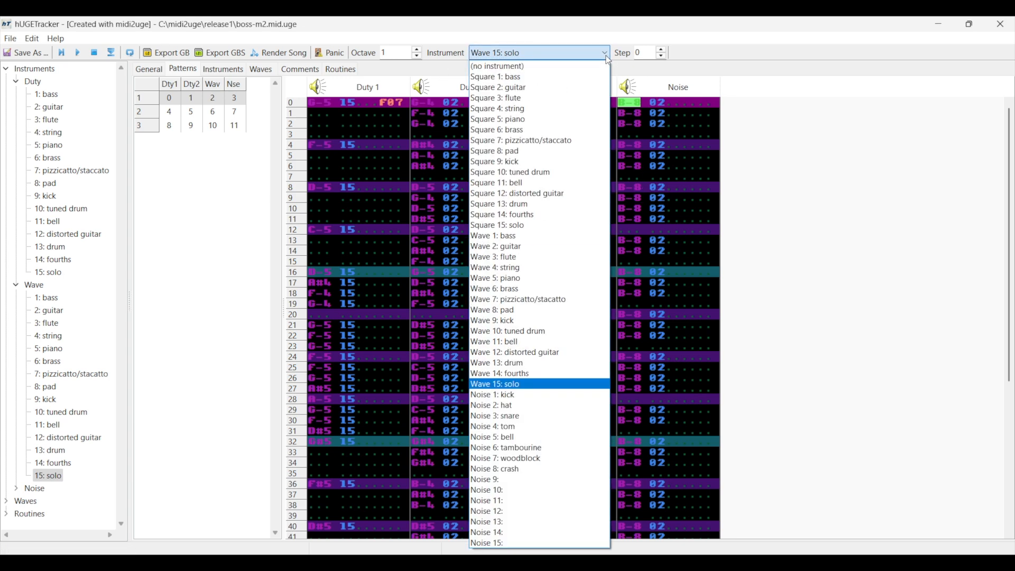
pyautogui.click(512, 405)
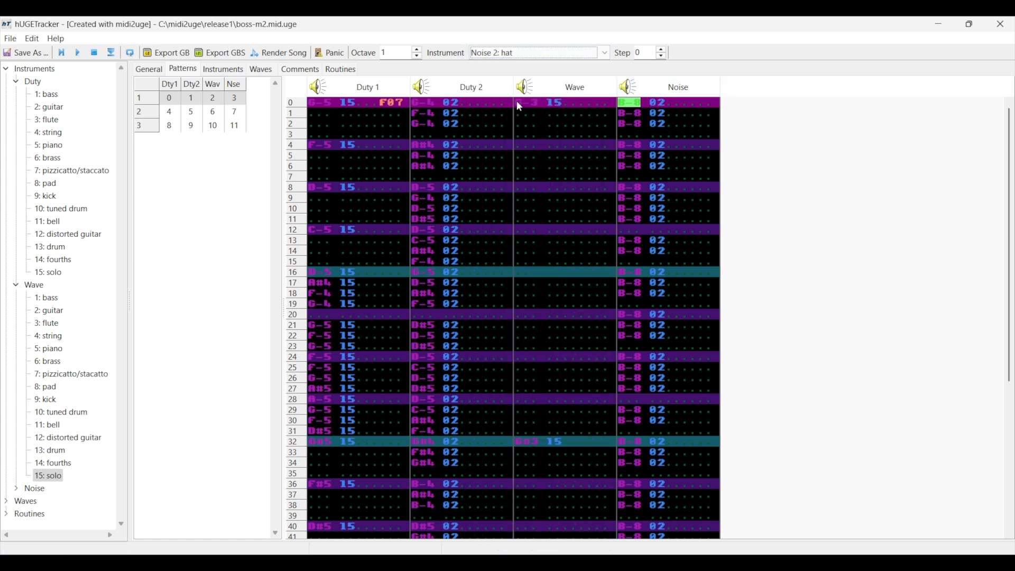
# - Set the octave to 2 and transpose the Noise notes in rows 0 and 1 down six semitones to F-8
pyautogui.click(417, 49)
pyautogui.hotkey('shift', 'Down')
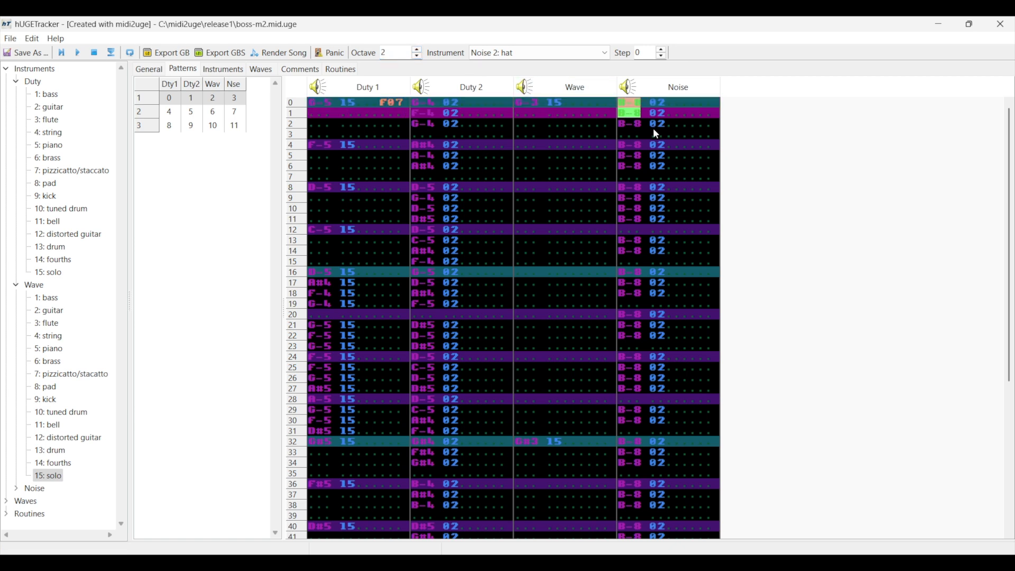
pyautogui.hotkey('shift', 'Down')
pyautogui.doubleClick(633, 106)
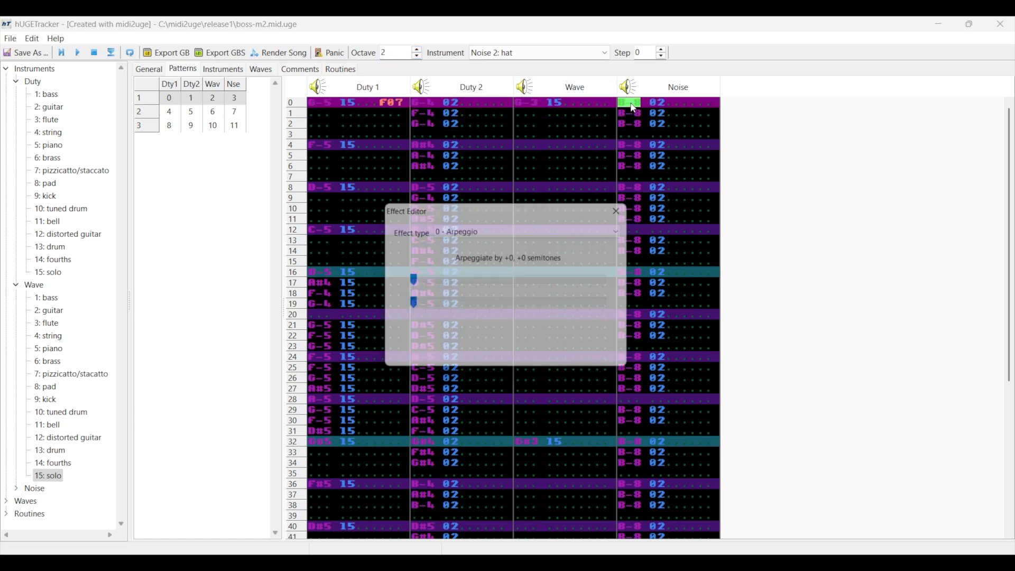
pyautogui.press('Escape')
pyautogui.hotkey('shift', 'Down')
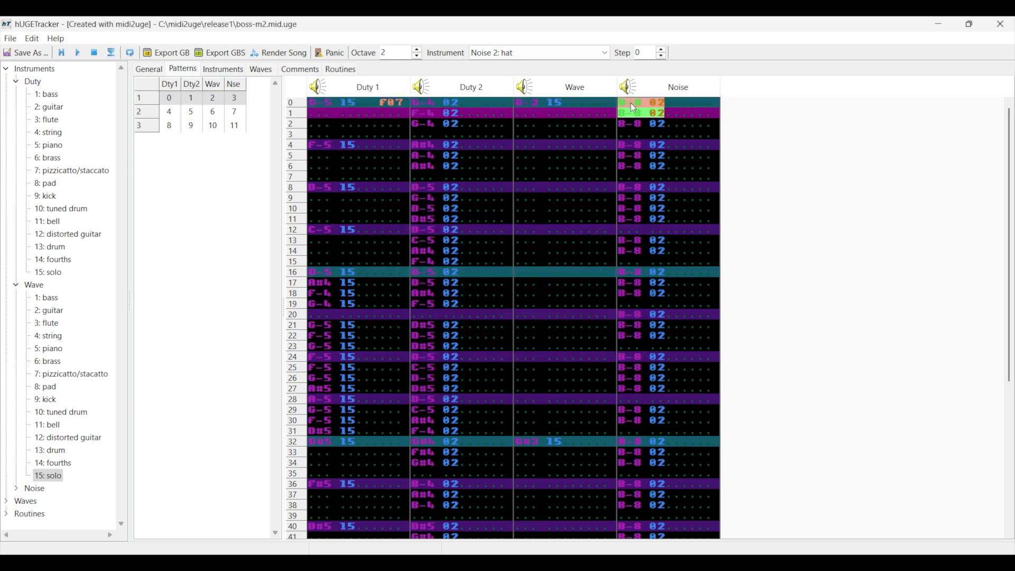
pyautogui.rightClick(630, 104)
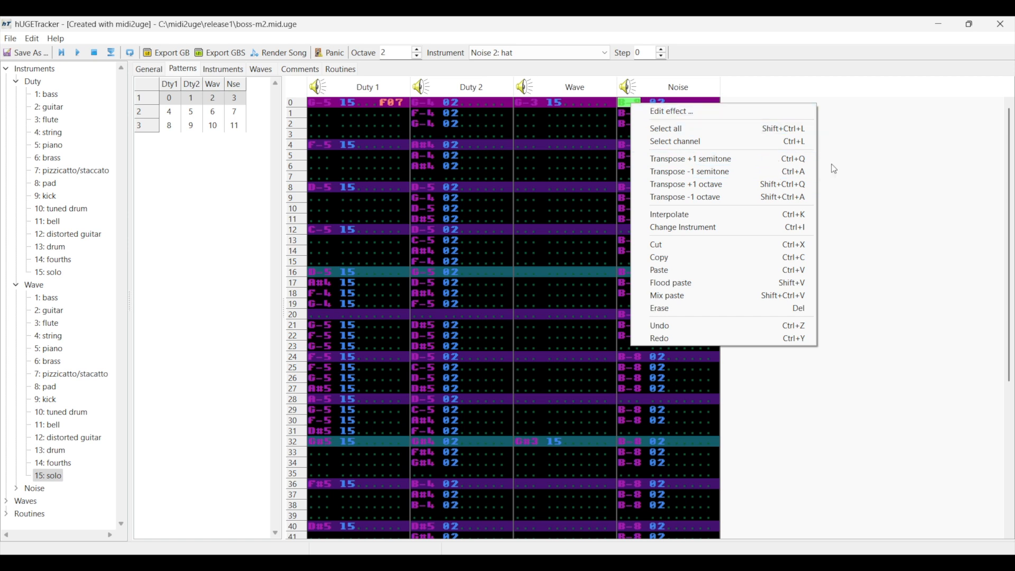
pyautogui.click(850, 170)
pyautogui.moveTo(629, 102); pyautogui.dragTo(660, 113)
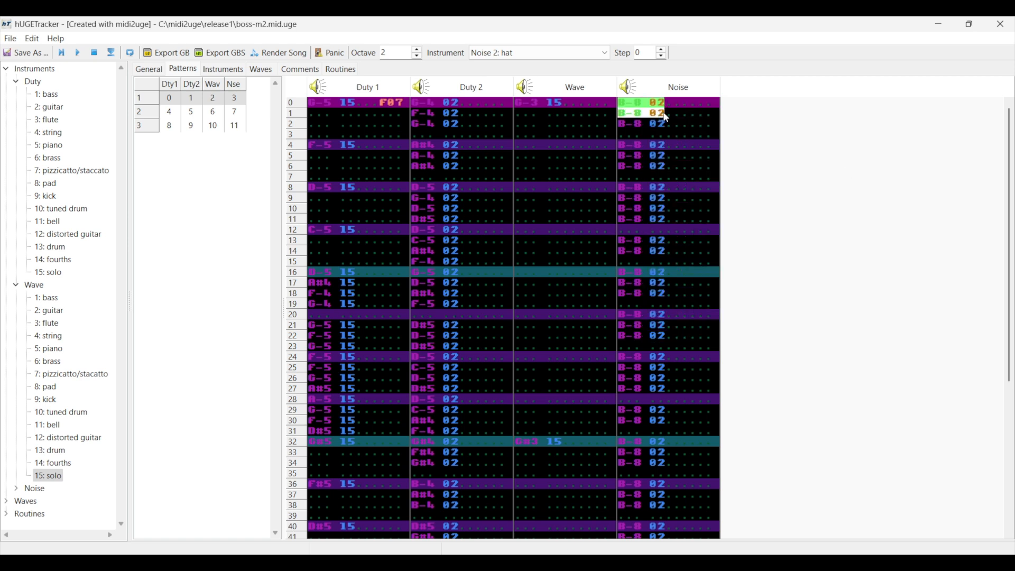
pyautogui.scroll(-6, 716, 136)
# - Mute Duty 1, Duty 2 and Wave, play the song from the start to hear only Noise, and stop playback
pyautogui.click(334, 88)
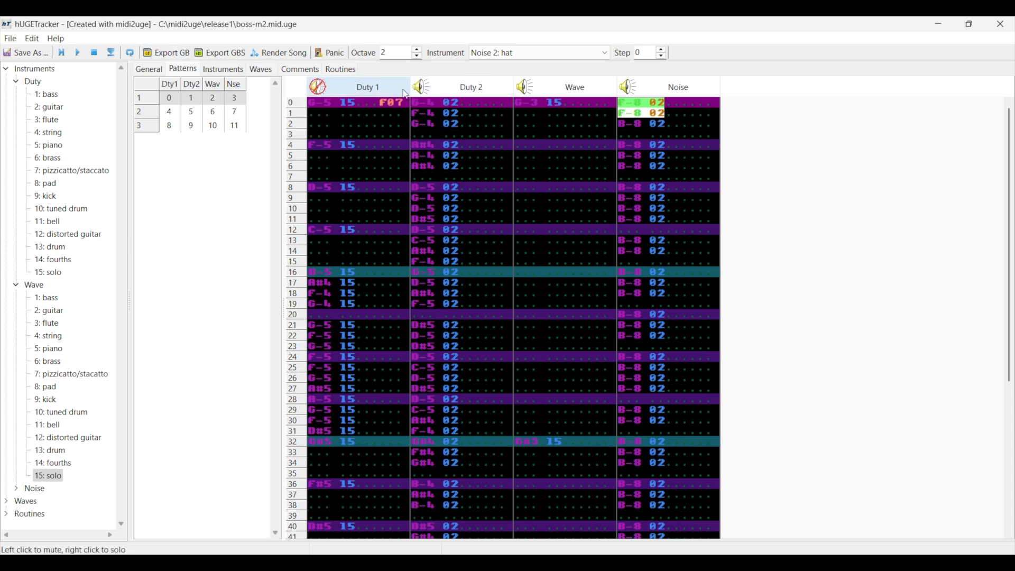
pyautogui.click(439, 88)
pyautogui.click(541, 88)
pyautogui.click(61, 53)
pyautogui.click(94, 52)
# - Transpose the Noise notes in rows 0 and 1 down ten more semitones to G-7
pyautogui.hotkey('ctrl', 'a')
pyautogui.hotkey('ctrl', 'a')
pyautogui.hotkey('ctrl', 'a')
pyautogui.hotkey('ctrl', 'a')
pyautogui.hotkey('ctrl', 'a')
pyautogui.hotkey('ctrl', 'a')
pyautogui.hotkey('ctrl', 'a')
pyautogui.hotkey('ctrl', 'a')
pyautogui.hotkey('ctrl', 'a')
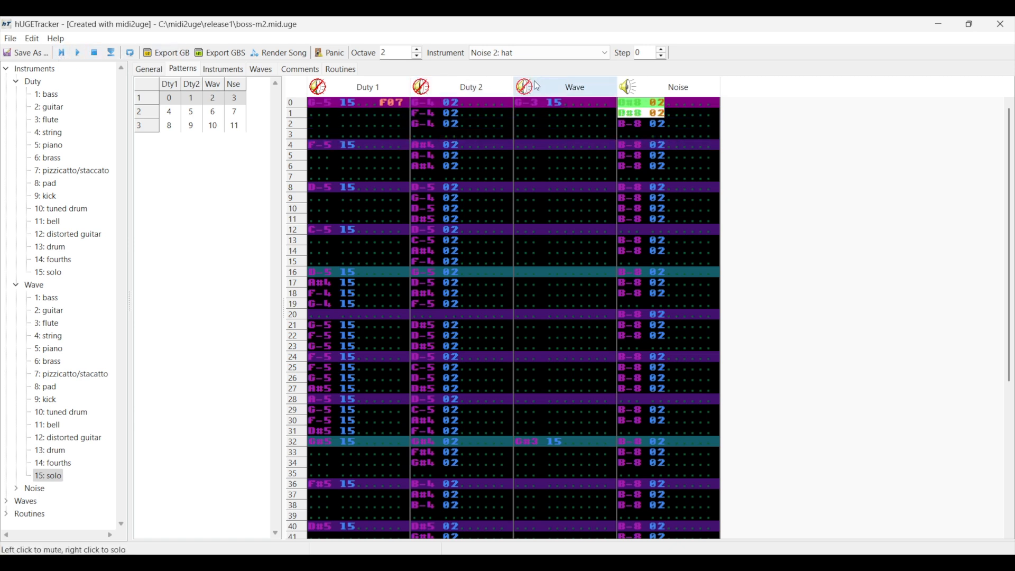
pyautogui.hotkey('ctrl', 'a')
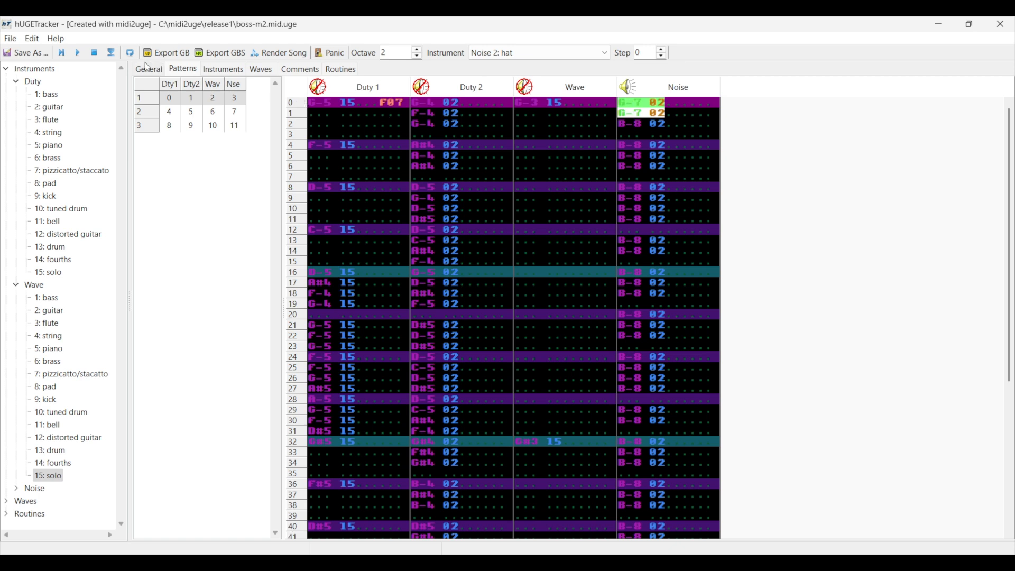
# - Play the song from the start twice to hear the lowered hi-hat notes, stopping playback each time
pyautogui.click(61, 53)
pyautogui.click(98, 55)
pyautogui.click(61, 52)
pyautogui.click(97, 54)
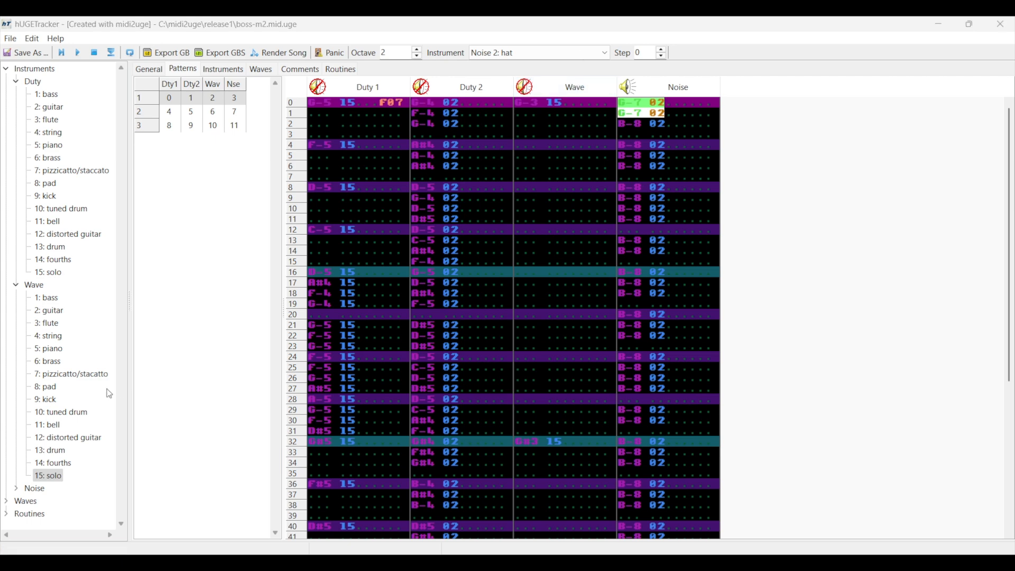
# - Choose the Noise 3: snare instrument, change the Noise note in row 2 to E-6 with instrument 03, and test it in playback
pyautogui.click(605, 54)
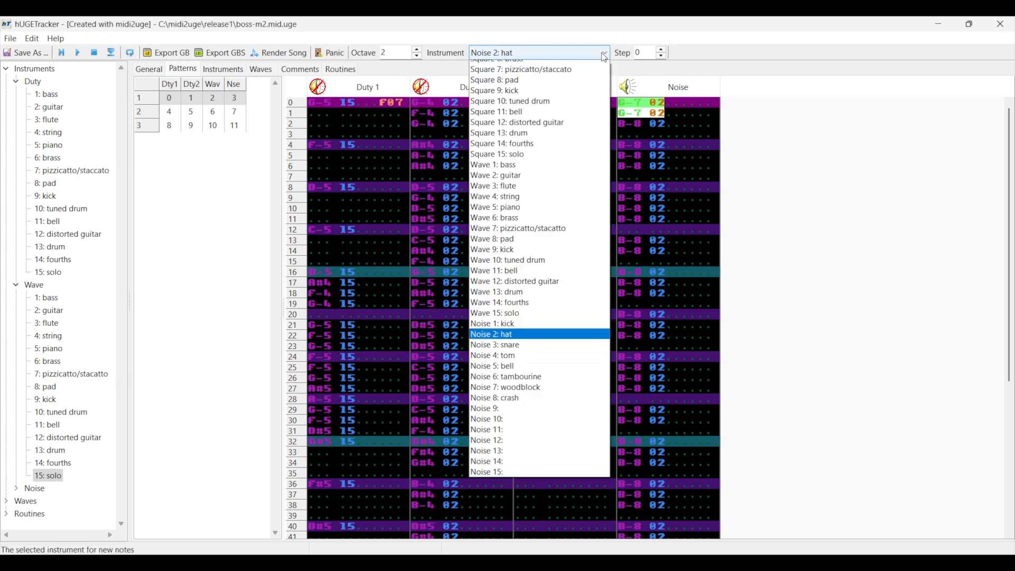
pyautogui.click(534, 416)
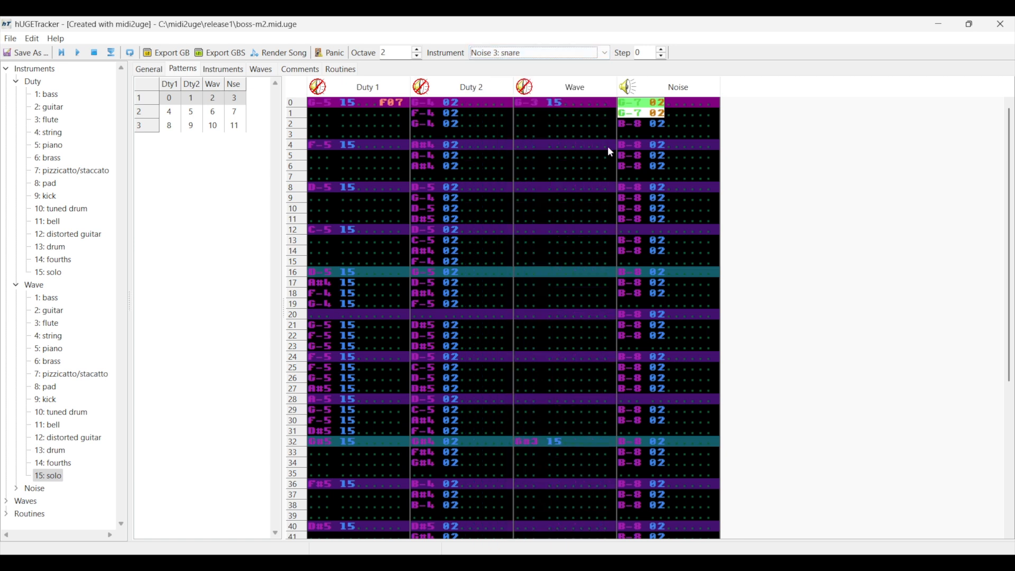
pyautogui.click(658, 124)
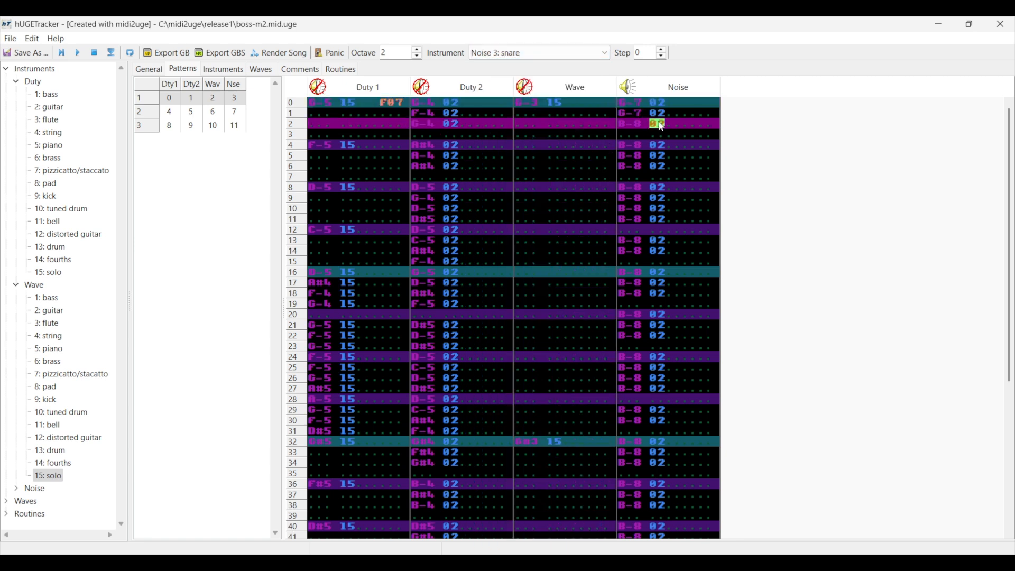
pyautogui.click(15, 490)
pyautogui.scroll(-4, 77, 411)
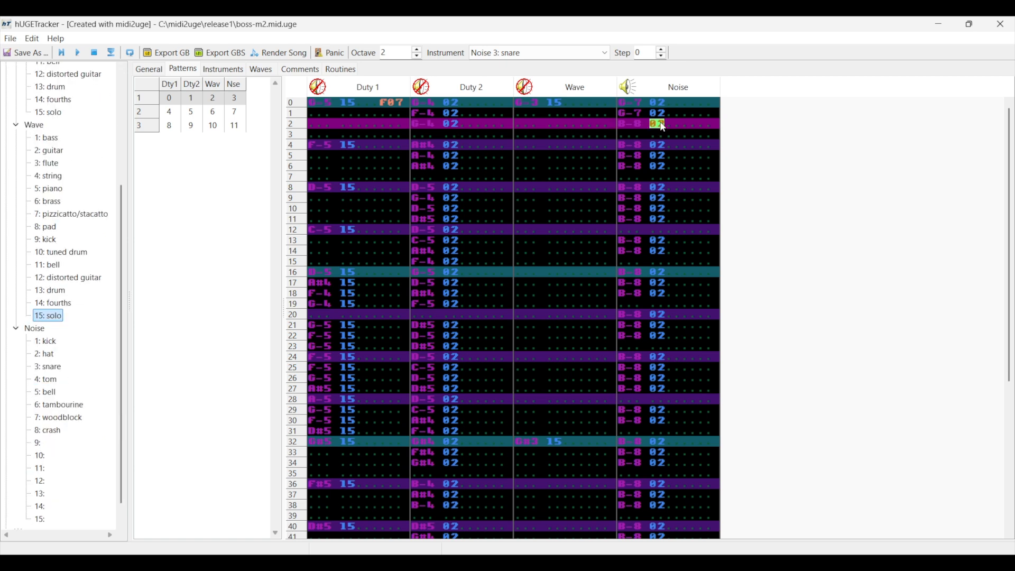
pyautogui.click(639, 130)
pyautogui.click(62, 54)
pyautogui.click(104, 54)
pyautogui.click(654, 133)
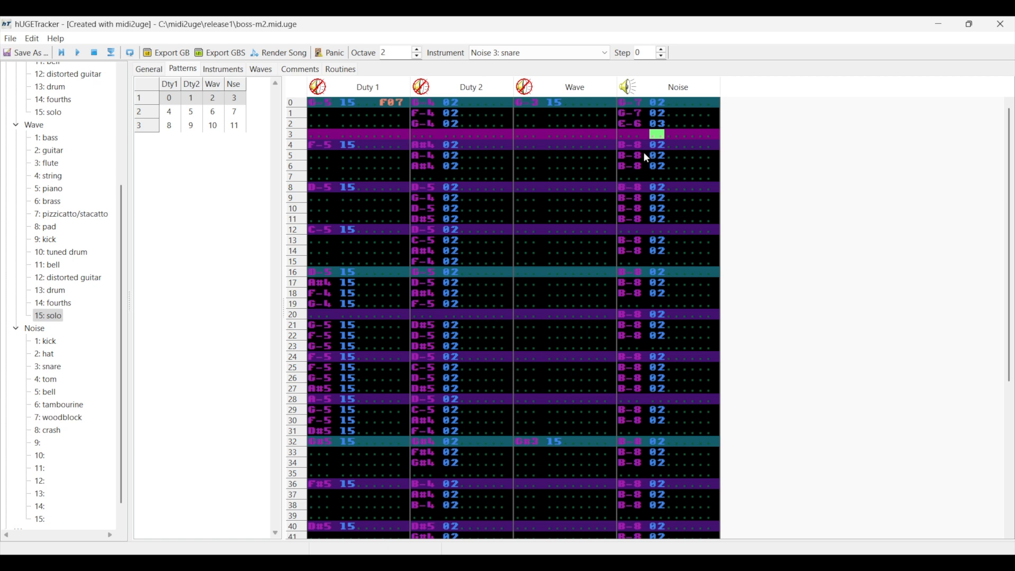
# - Copy the hat notes from Noise rows 0 and 1 to rows 4 and 5, and move the snare from row 2 to row 6
pyautogui.moveTo(633, 103); pyautogui.dragTo(674, 115)
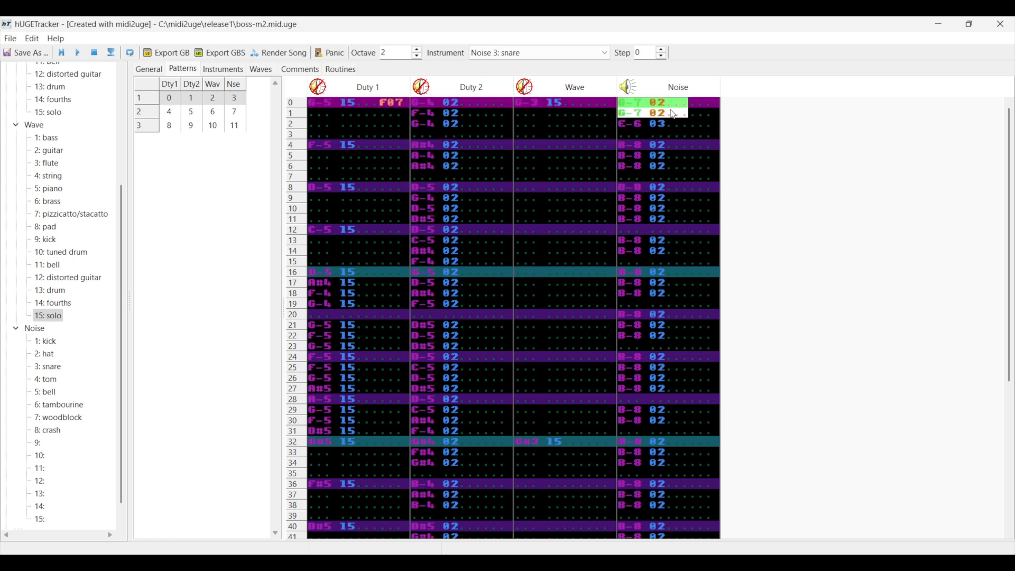
pyautogui.click(644, 144)
pyautogui.hotkey('ctrl', 'v')
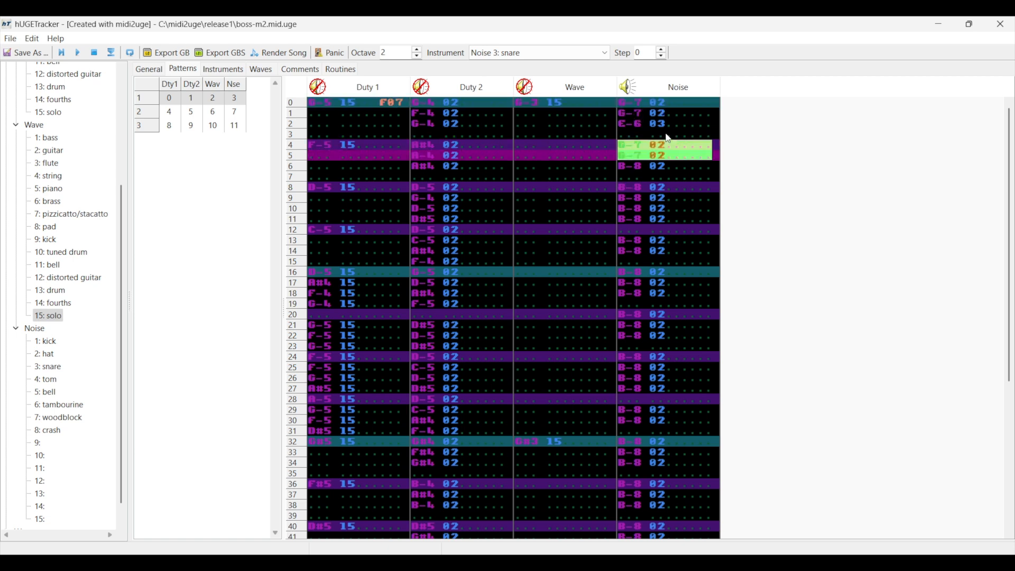
pyautogui.click(668, 128)
pyautogui.hotkey('ctrl', 'x')
pyautogui.click(634, 166)
pyautogui.hotkey('ctrl', 'v')
# - Play the pattern from row 0 twice to check the hat and snare rhythm, stopping playback each time
pyautogui.click(630, 102)
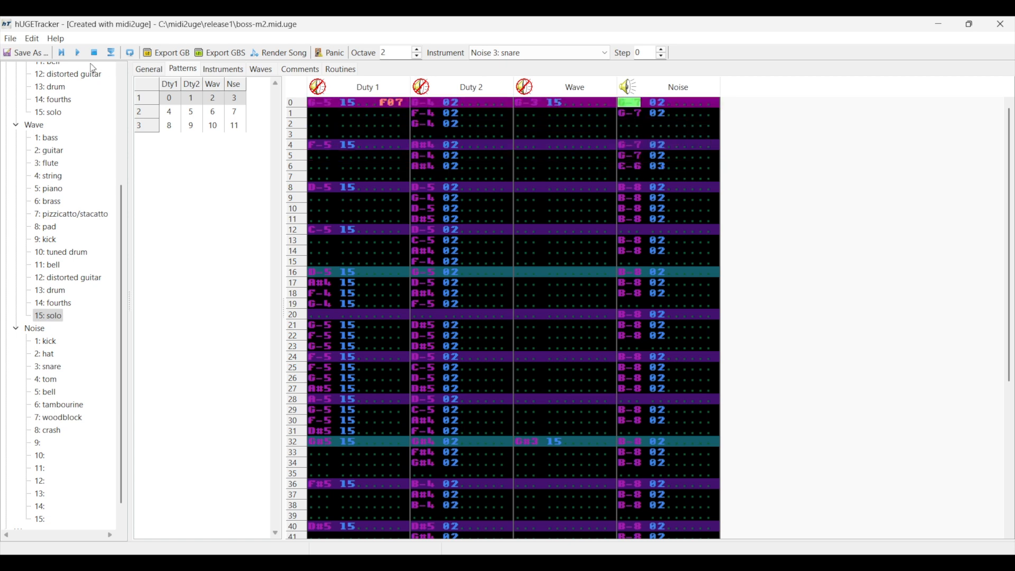
pyautogui.click(77, 52)
pyautogui.click(98, 55)
pyautogui.click(78, 52)
pyautogui.click(95, 52)
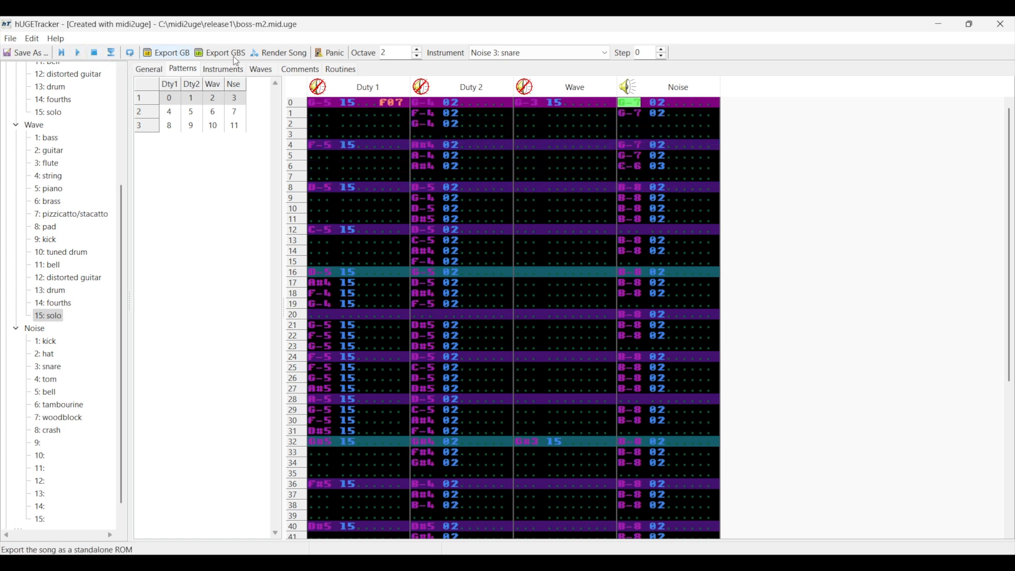
# - Copy the snare note from Noise row 6 to row 2, then play the song from the start and stop it
pyautogui.click(636, 166)
pyautogui.moveTo(639, 166); pyautogui.dragTo(674, 168)
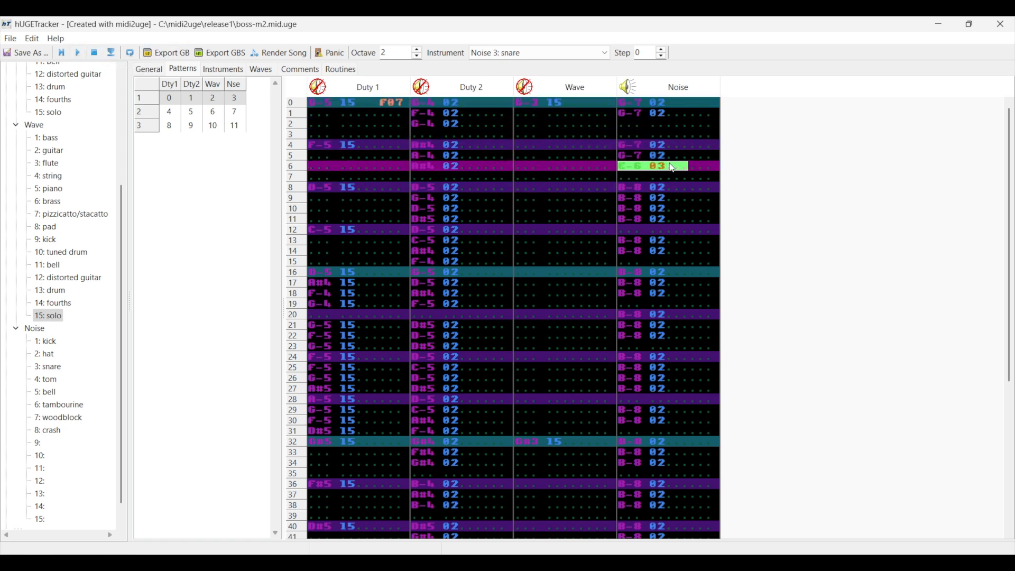
pyautogui.hotkey('ctrl', 'c')
pyautogui.click(634, 122)
pyautogui.hotkey('ctrl', 'v')
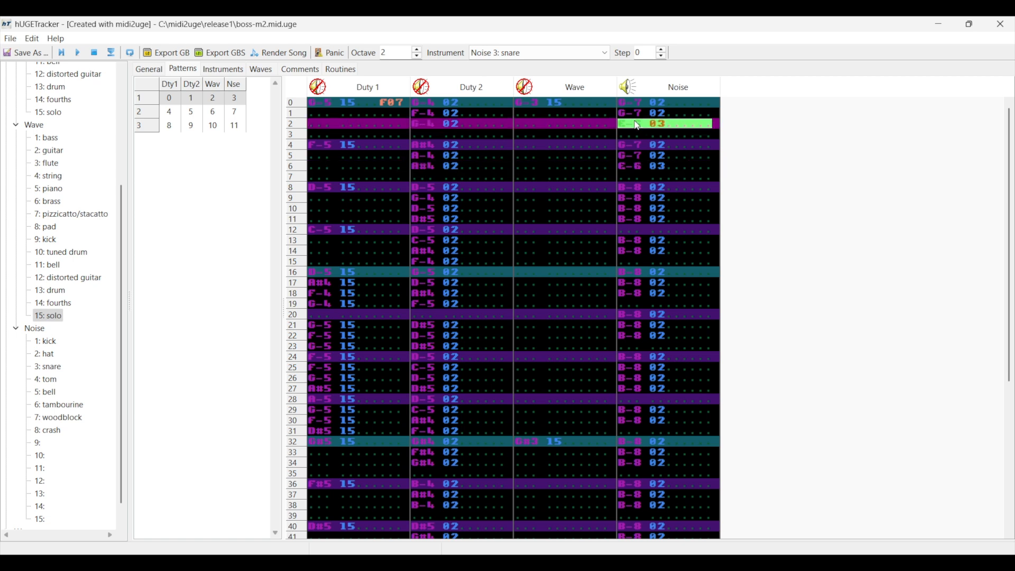
pyautogui.click(63, 55)
pyautogui.click(95, 53)
# - Copy the hat note from Noise row 4 to rows 8 and 9, and the snare note from row 6 to row 10
pyautogui.moveTo(636, 146); pyautogui.dragTo(658, 150)
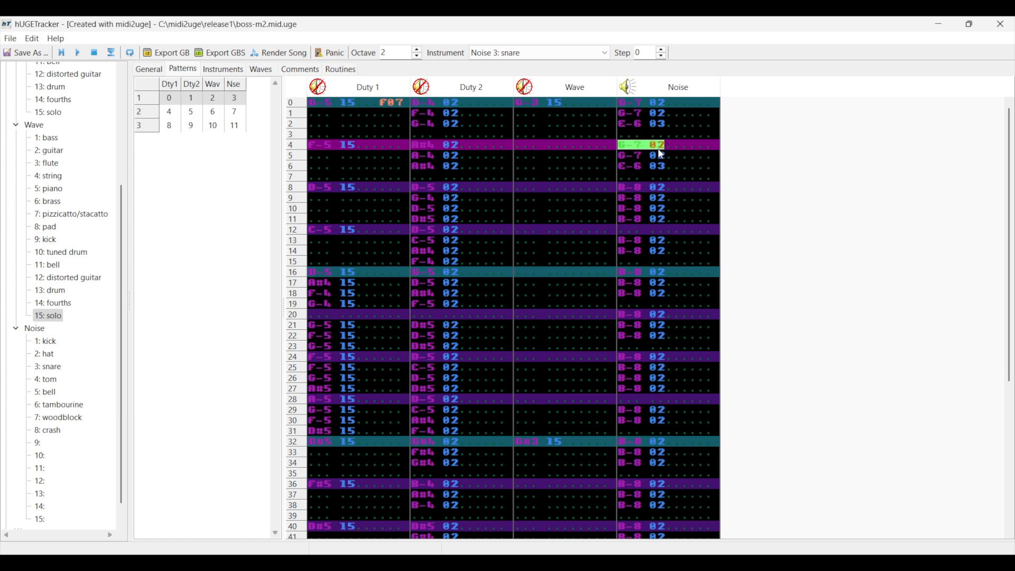
pyautogui.hotkey('ctrl', 'c')
pyautogui.click(640, 187)
pyautogui.hotkey('ctrl', 'v')
pyautogui.click(637, 199)
pyautogui.hotkey('ctrl', 'v')
pyautogui.moveTo(628, 168); pyautogui.dragTo(659, 170)
pyautogui.hotkey('ctrl', 'c')
pyautogui.click(641, 205)
pyautogui.hotkey('ctrl', 'v')
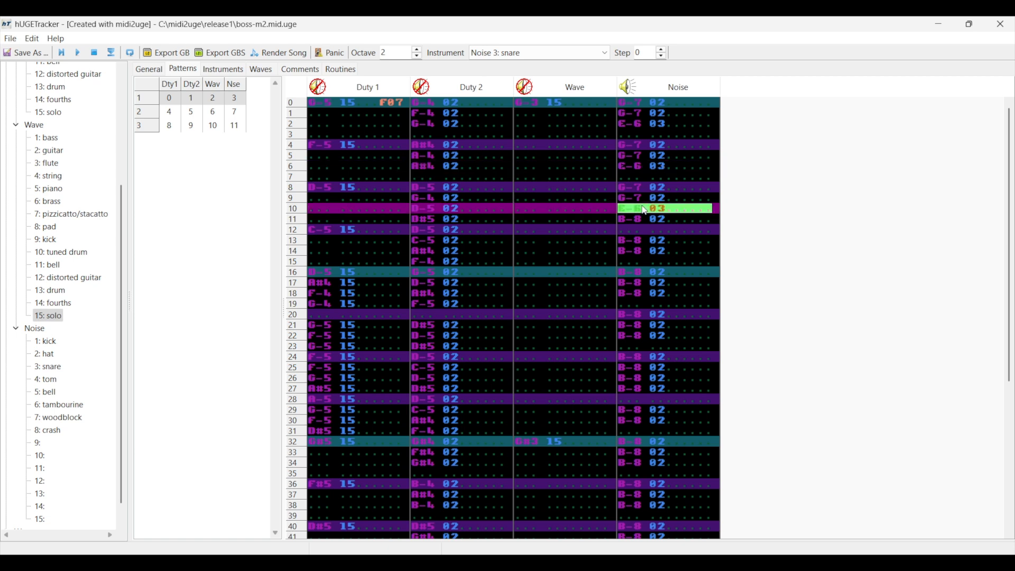
# - Copy the hat note from Noise row 9 to row 11 and play the song from the start
pyautogui.moveTo(626, 199); pyautogui.dragTo(654, 199)
pyautogui.hotkey('ctrl', 'c')
pyautogui.click(642, 218)
pyautogui.hotkey('ctrl', 'v')
pyautogui.click(63, 54)
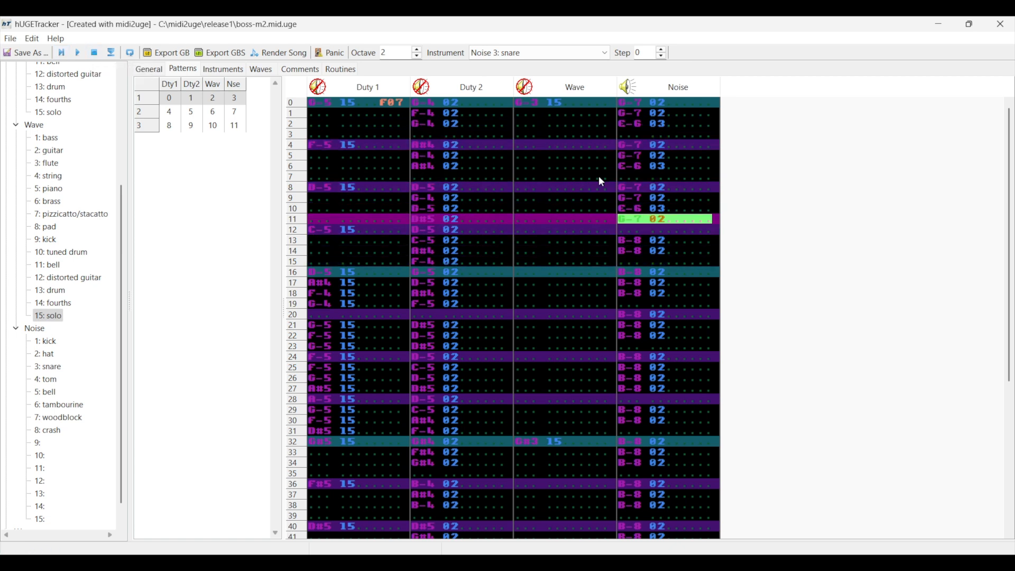
# - Copy the hat and snare notes from Noise rows 9 and 10 to rows 13 and 14, then play the song and stop it
pyautogui.moveTo(627, 197); pyautogui.dragTo(662, 212)
pyautogui.moveTo(643, 245); pyautogui.dragTo(639, 241)
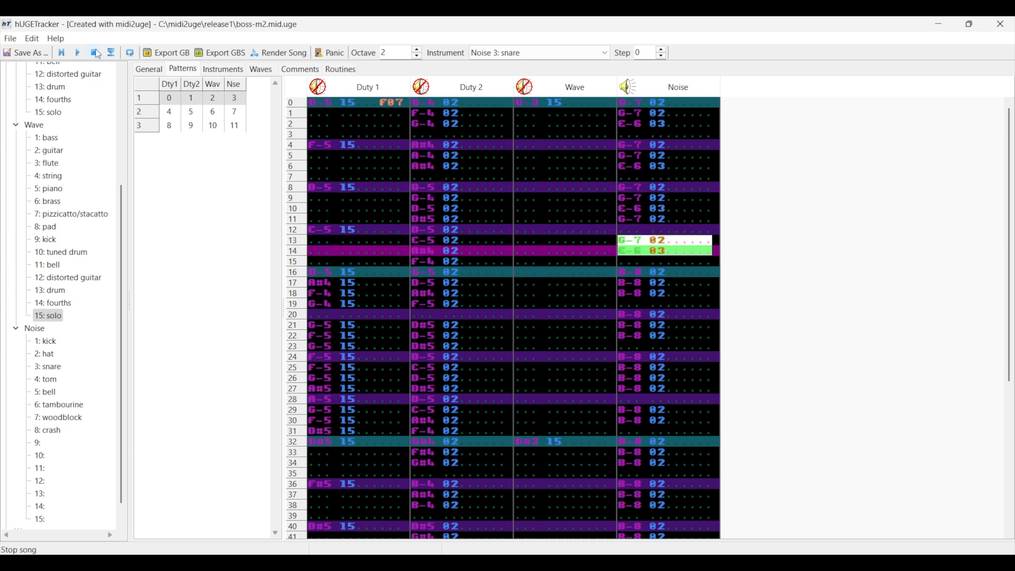
pyautogui.click(79, 55)
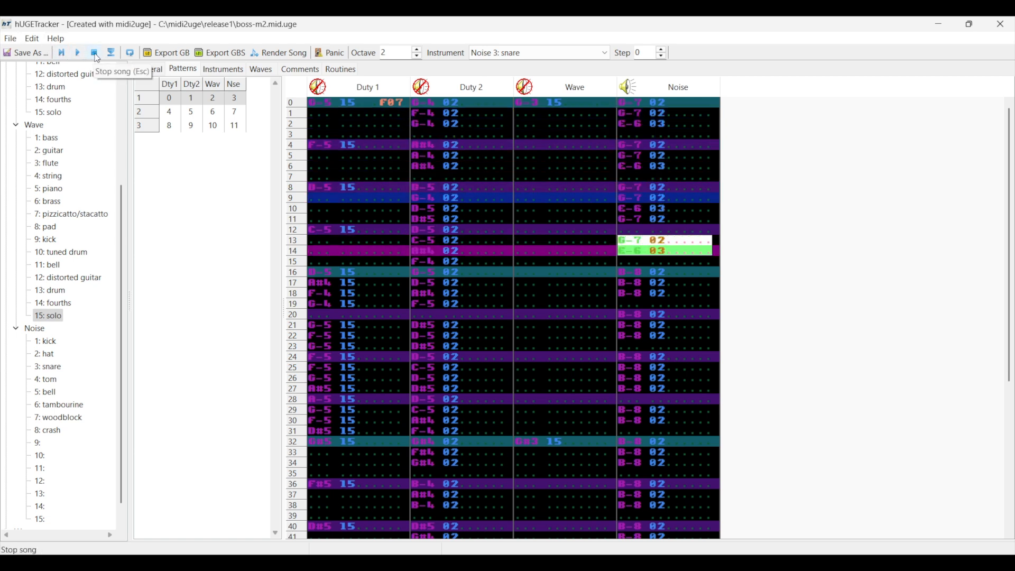
pyautogui.click(96, 56)
# - Copy the drum pattern in Noise rows 0 to 15 and paste it at rows 16, 32 and 48
pyautogui.click(691, 178)
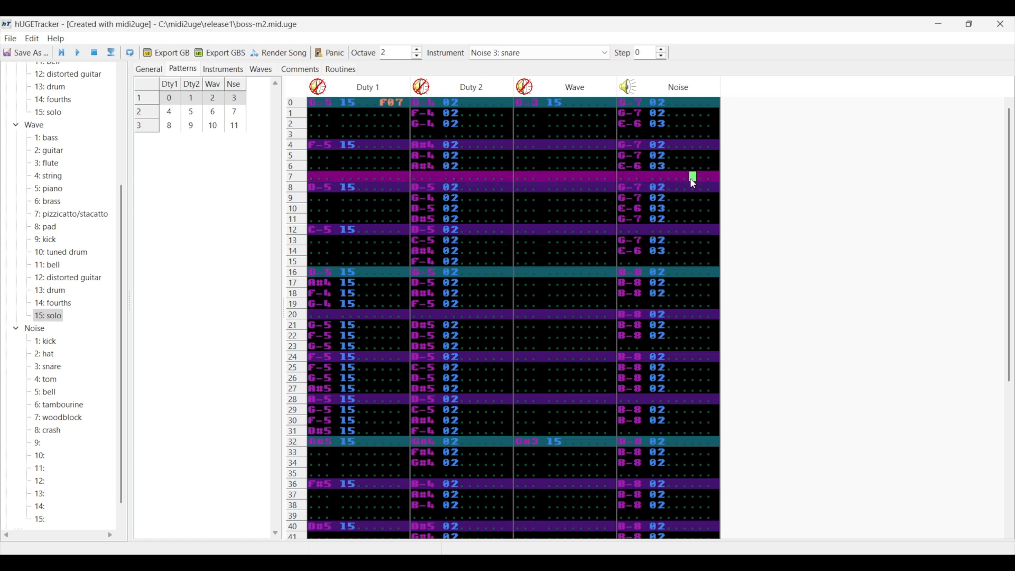
pyautogui.moveTo(626, 108); pyautogui.dragTo(708, 262)
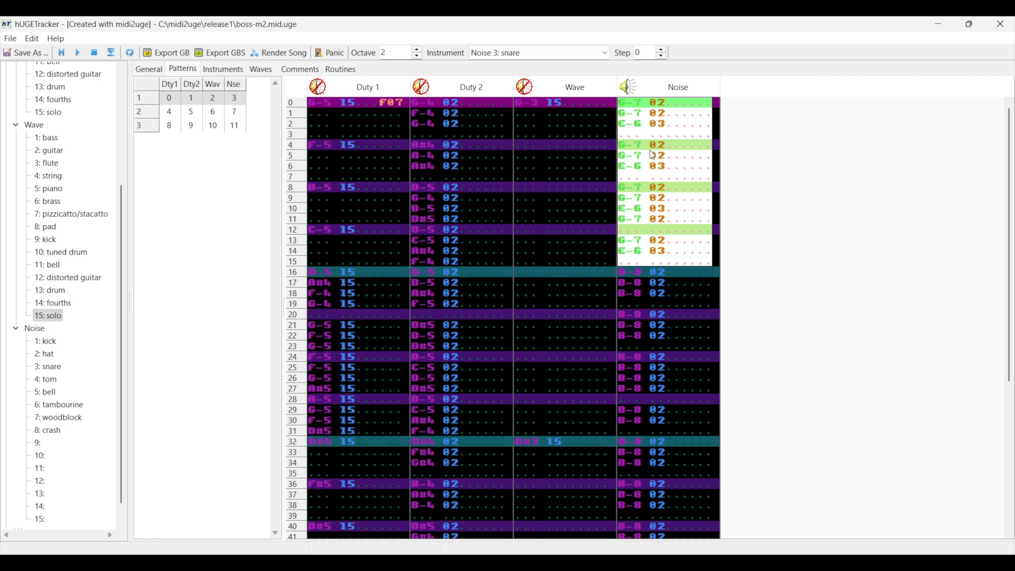
pyautogui.click(628, 271)
pyautogui.hotkey('ctrl', 'v')
pyautogui.scroll(-1, 631, 279)
pyautogui.scroll(-5, 632, 278)
pyautogui.click(631, 210)
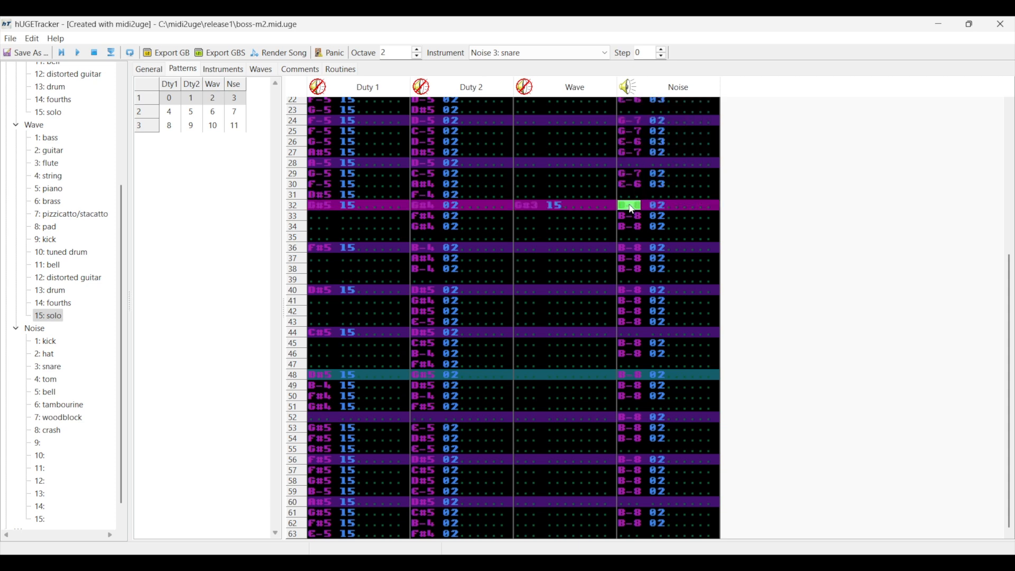
pyautogui.hotkey('ctrl', 'v')
pyautogui.click(634, 374)
pyautogui.hotkey('ctrl', 'v')
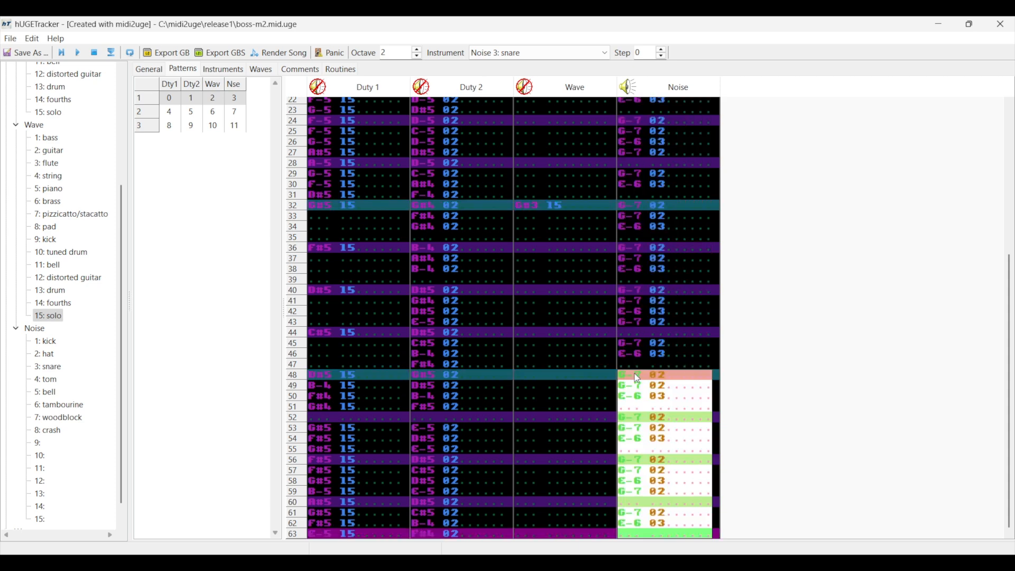
# - Play the song from the start to check the repeated drum pattern, then stop playback
pyautogui.scroll(3, 634, 373)
pyautogui.scroll(4, 637, 378)
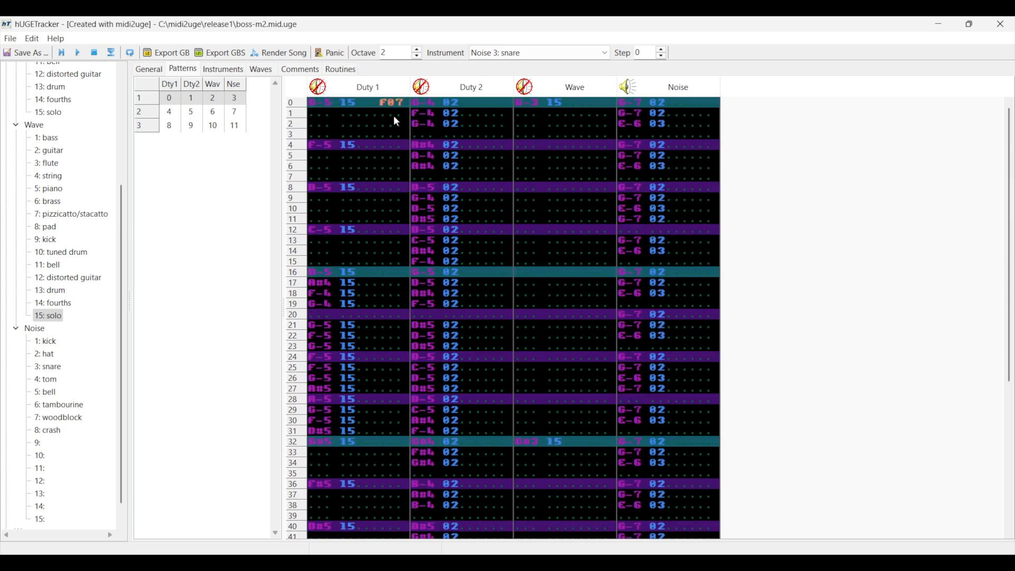
pyautogui.click(60, 53)
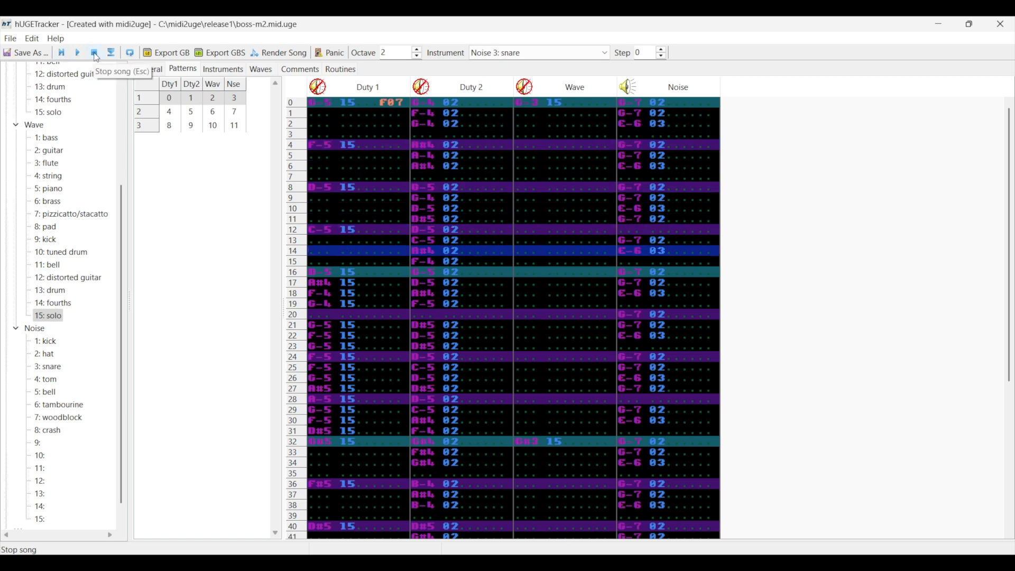
pyautogui.click(95, 54)
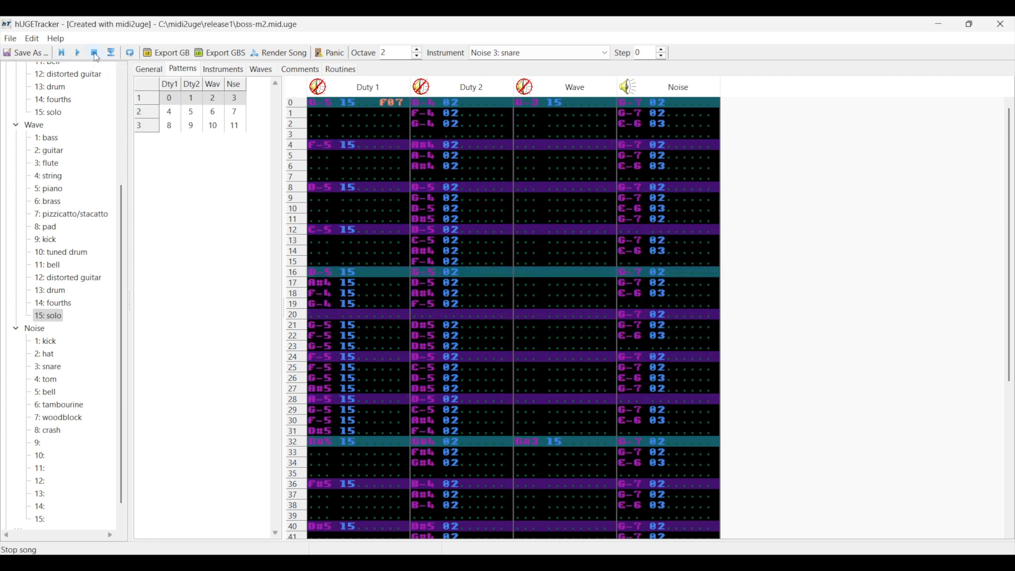
# - Unmute the Duty 1, Duty 2 and Wave channels
pyautogui.click(318, 87)
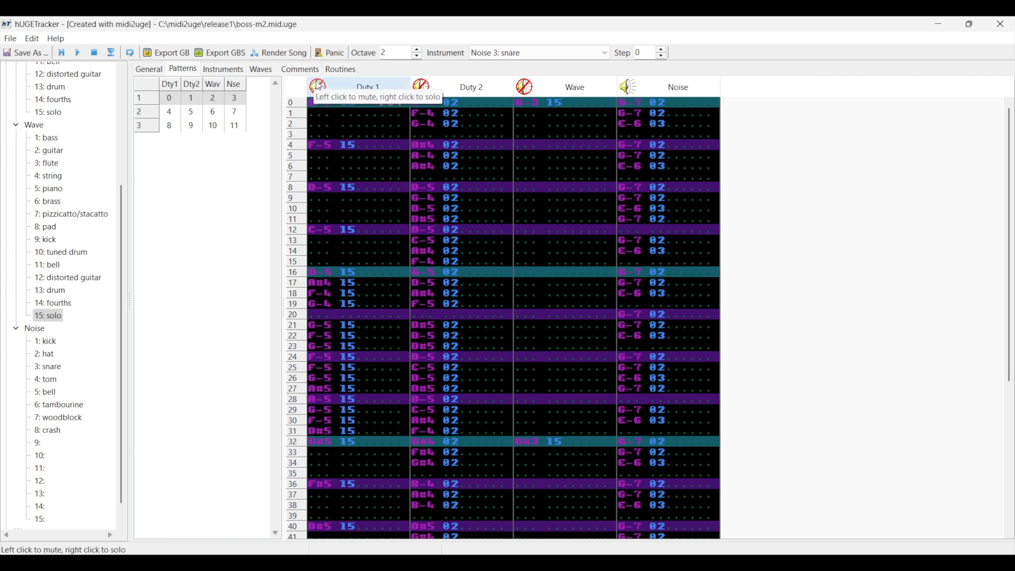
pyautogui.click(457, 95)
pyautogui.click(560, 89)
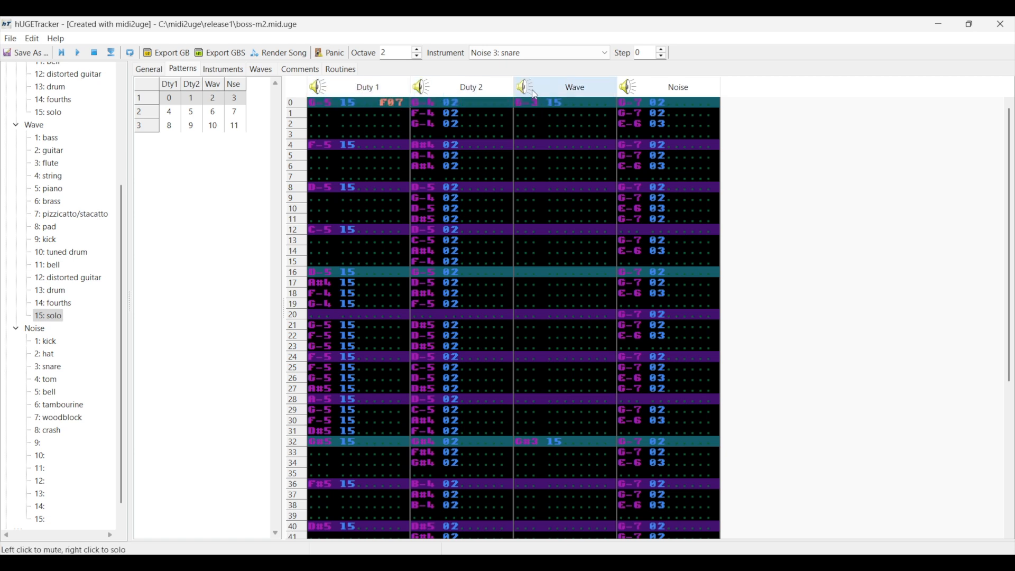
# - Show the patterns of order row 2, mute Duty 1, Duty 2 and Wave, then play the song from the start and stop it
pyautogui.click(236, 112)
pyautogui.click(318, 93)
pyautogui.click(478, 83)
pyautogui.click(550, 87)
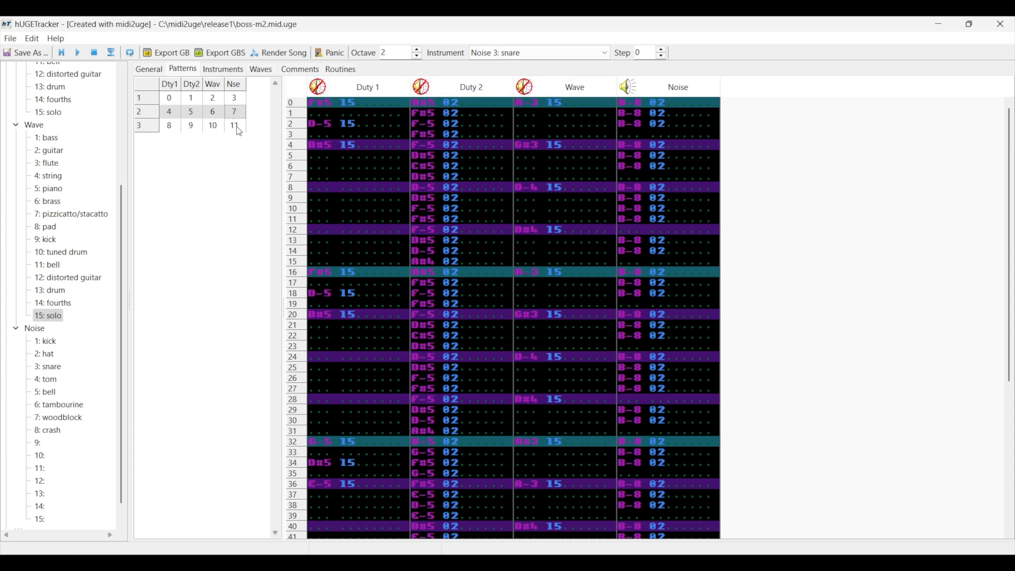
pyautogui.click(62, 52)
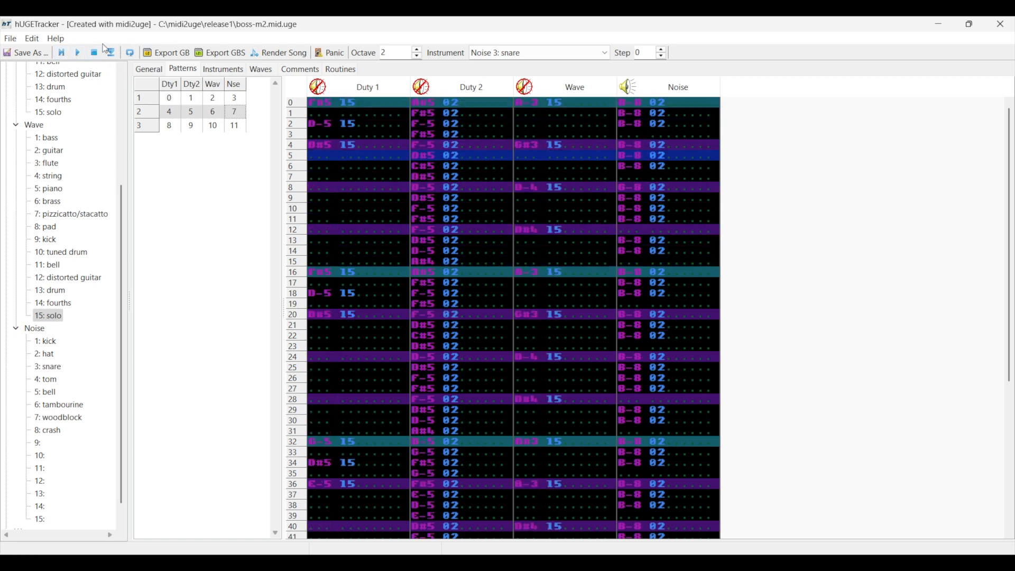
pyautogui.click(96, 54)
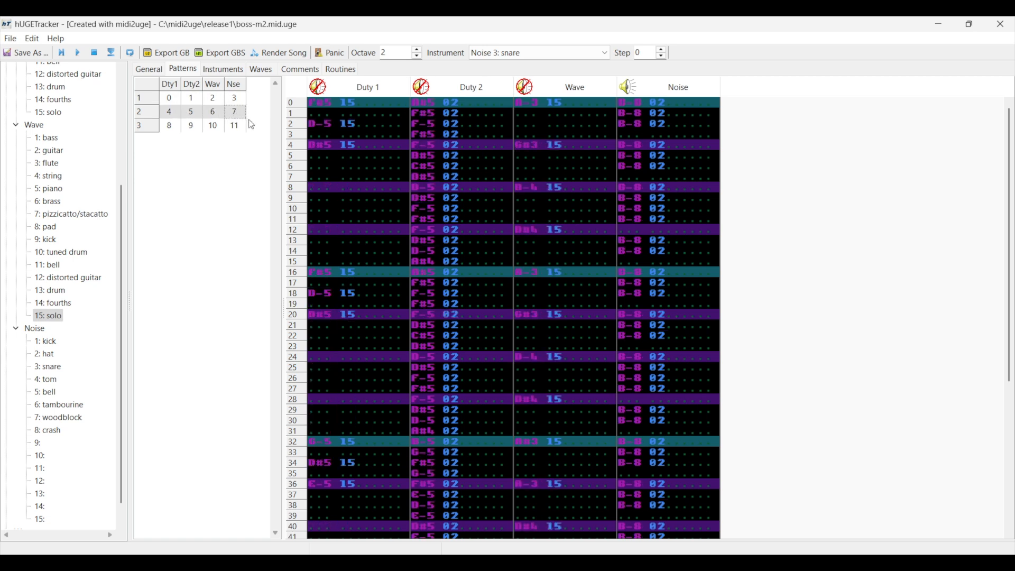
# - Assign Noise pattern 3 to order rows 2 and 3, then show the patterns of order row 2
pyautogui.write('3')
pyautogui.click(234, 97)
pyautogui.click(236, 125)
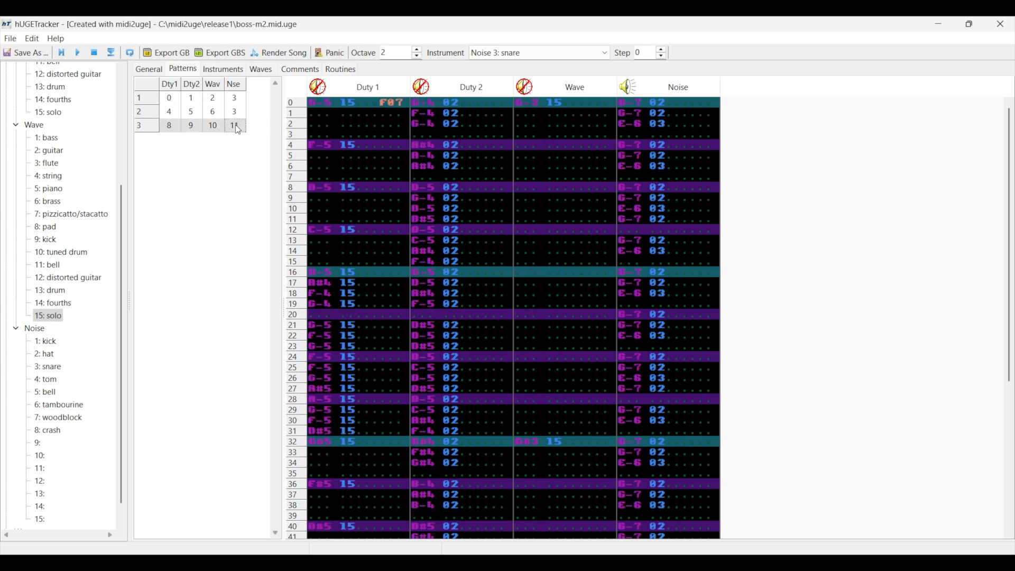
pyautogui.write('3')
pyautogui.click(236, 112)
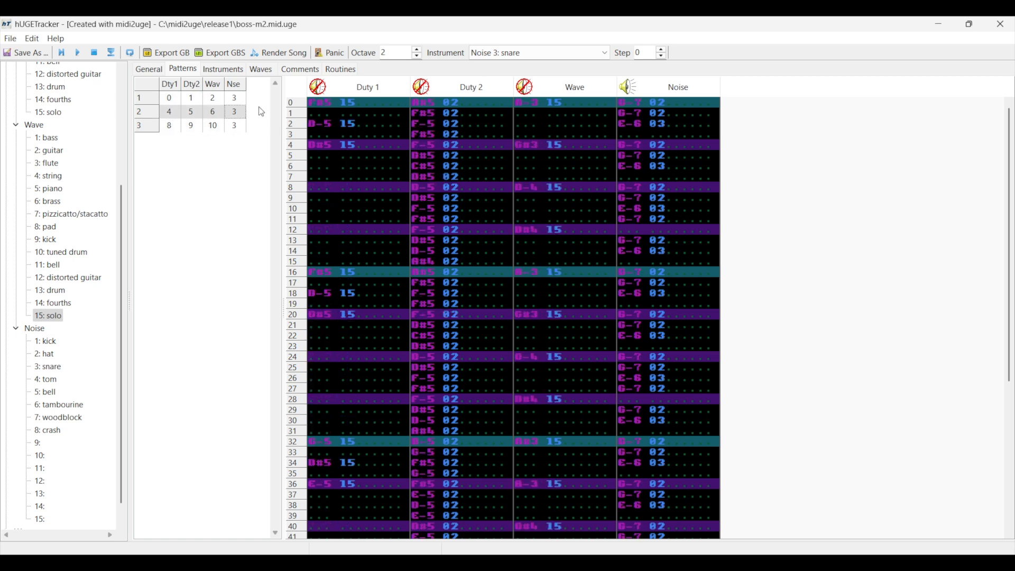
# - Unmute Duty 1, Duty 2 and Wave, then play the full song from the start and stop it
pyautogui.click(320, 87)
pyautogui.click(437, 89)
pyautogui.click(524, 87)
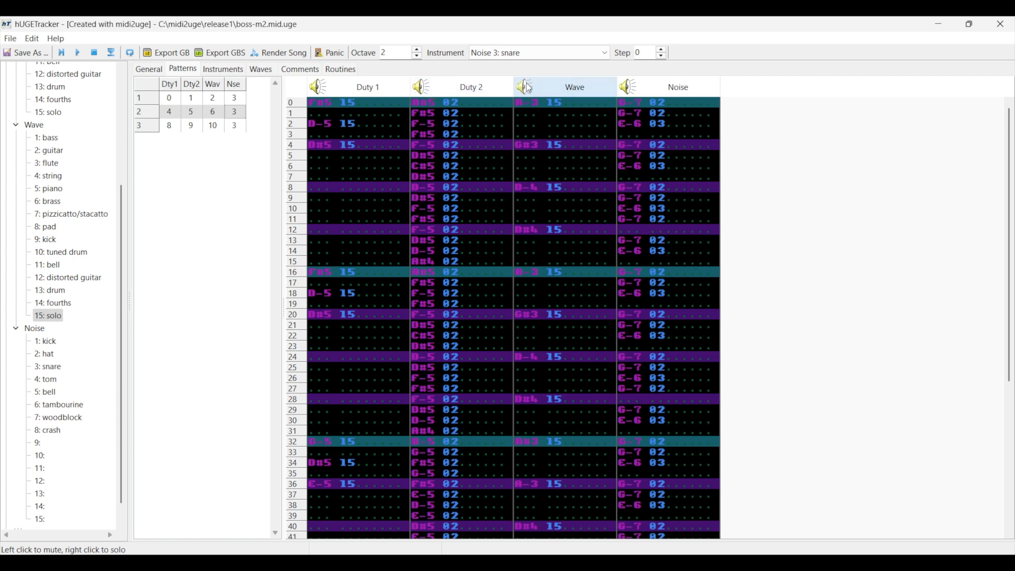
pyautogui.click(63, 57)
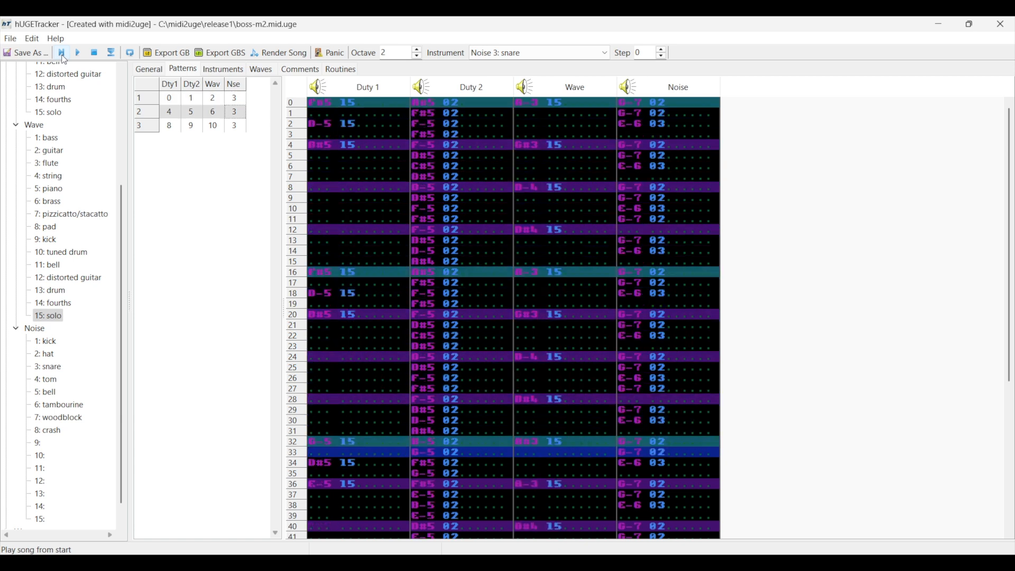
pyautogui.click(89, 57)
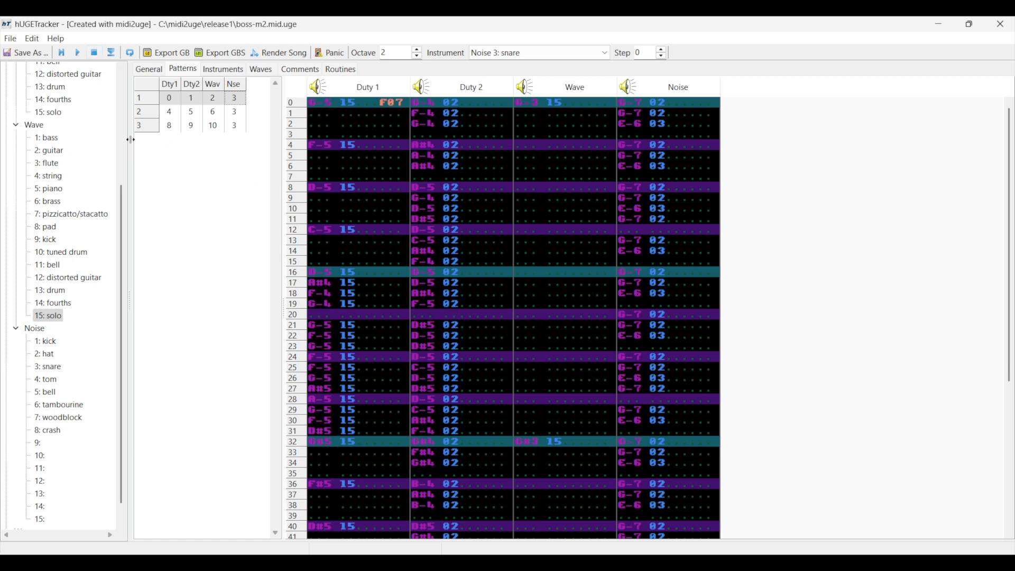
# - Open the save dialog for the module and cancel it without saving
pyautogui.click(37, 53)
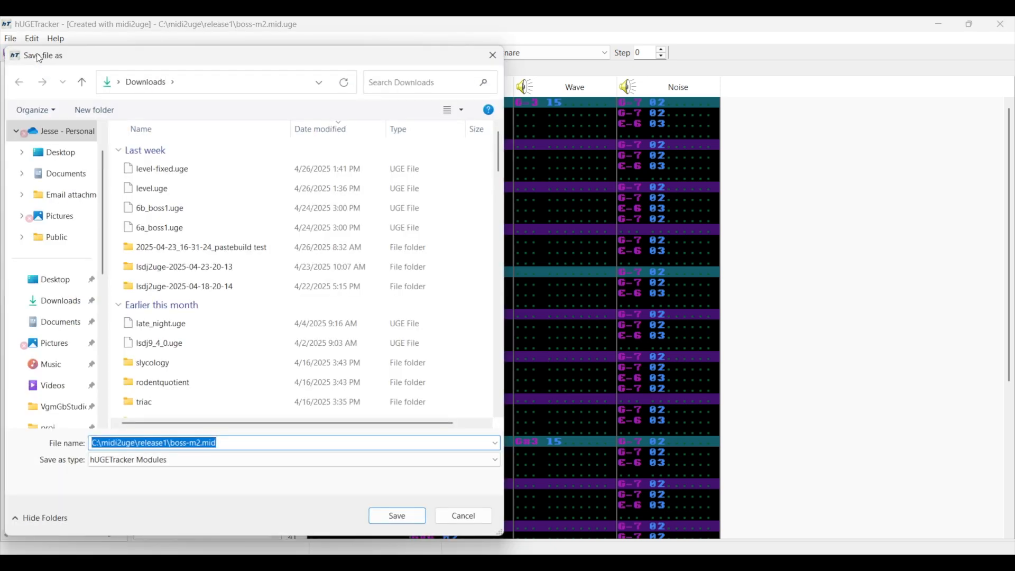
pyautogui.press('Escape')
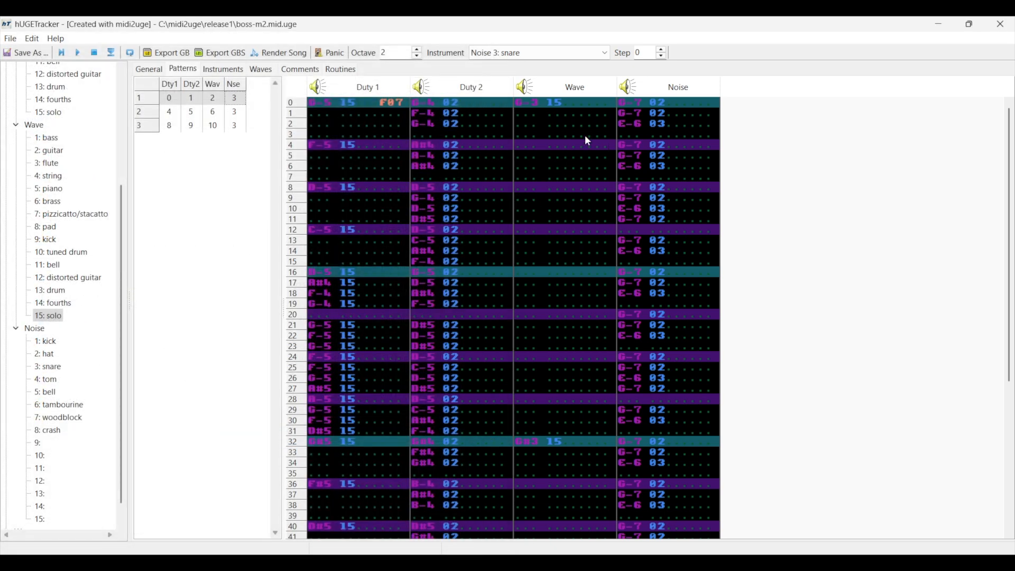